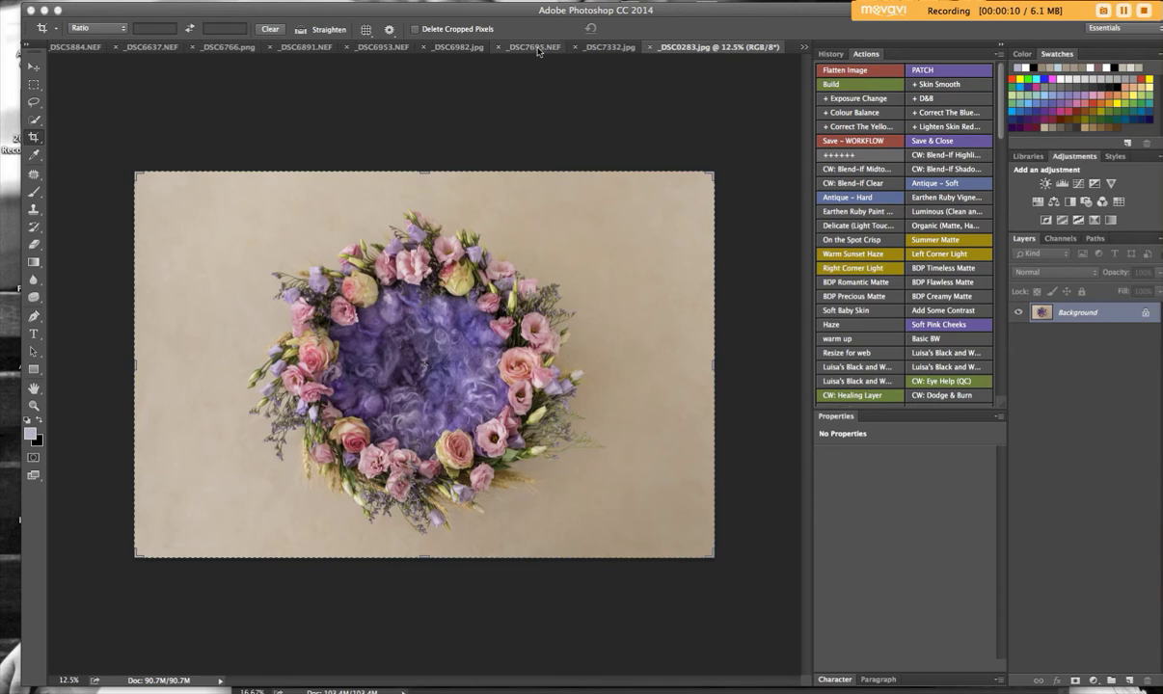
Step: Place the newborn photo over the wreath in _DSC0283.jpg, scaled to about 65% and rotated about -11°, with the baby inside the wreath
{"action": "left_click", "coordinate": [35, 67]}
{"action": "left_click_drag", "start_coordinate": [588, 379], "coordinate": [354, 393]}
{"action": "key", "text": "super+t"}
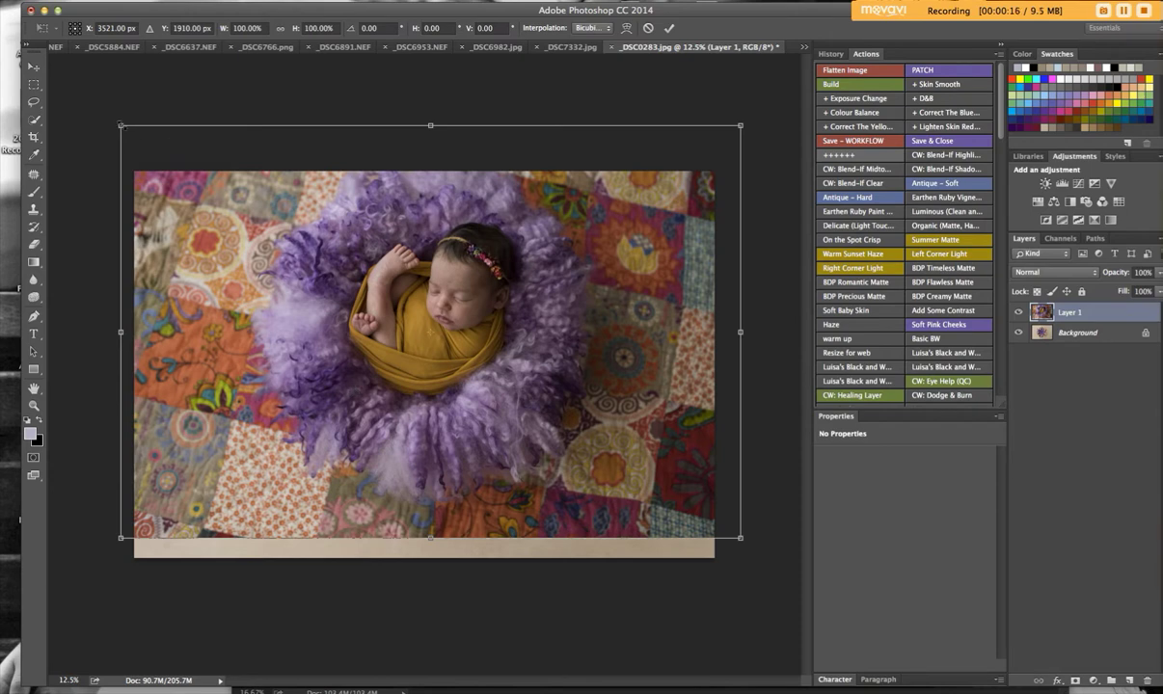
{"action": "left_click_drag", "start_coordinate": [120, 125], "coordinate": [316, 255]}
{"action": "left_click_drag", "start_coordinate": [601, 369], "coordinate": [469, 350]}
{"action": "left_click_drag", "start_coordinate": [605, 236], "coordinate": [557, 219]}
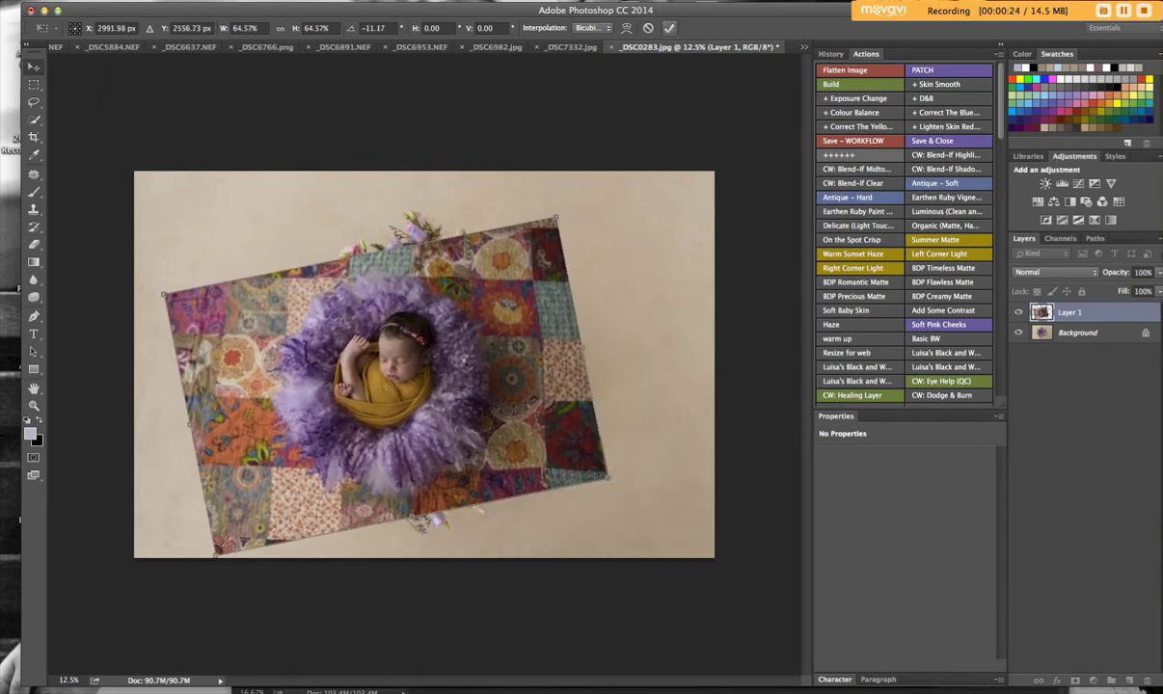
{"action": "key", "text": "Return"}
{"action": "left_click_drag", "start_coordinate": [425, 364], "coordinate": [447, 366]}
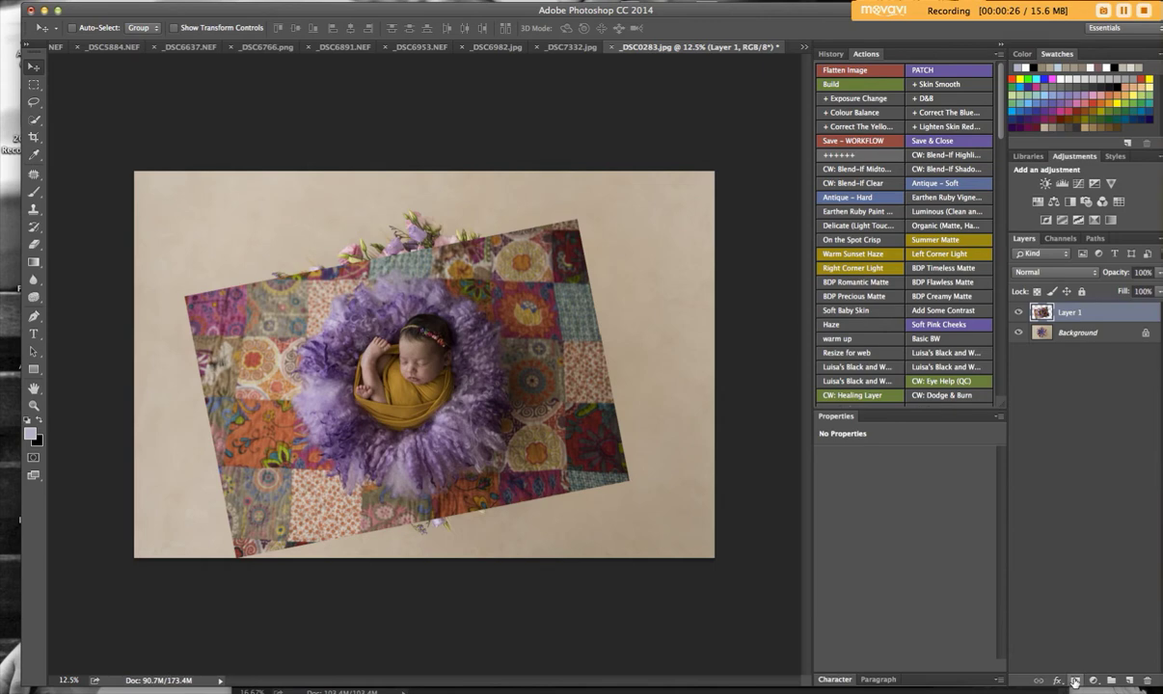
Step: Give Layer 1 a black mask and reveal only the wrapped baby by painting in white with a 380 px brush at 100% opacity
{"action": "left_click", "coordinate": [1076, 682]}
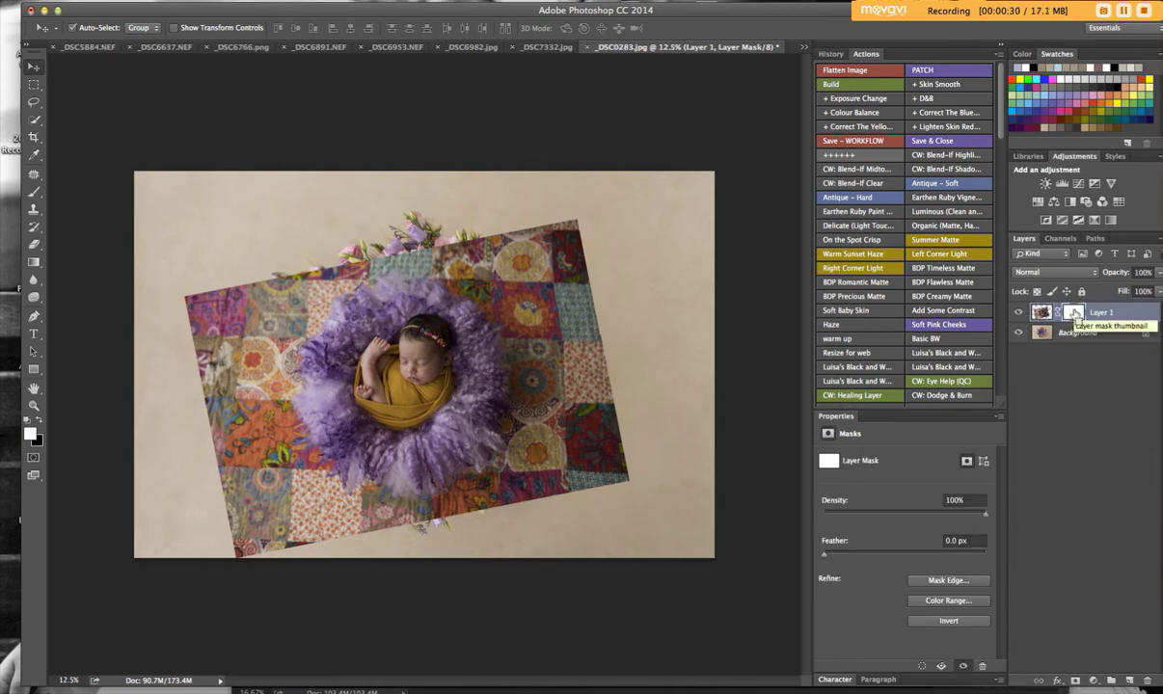
{"action": "key", "text": "super+i"}
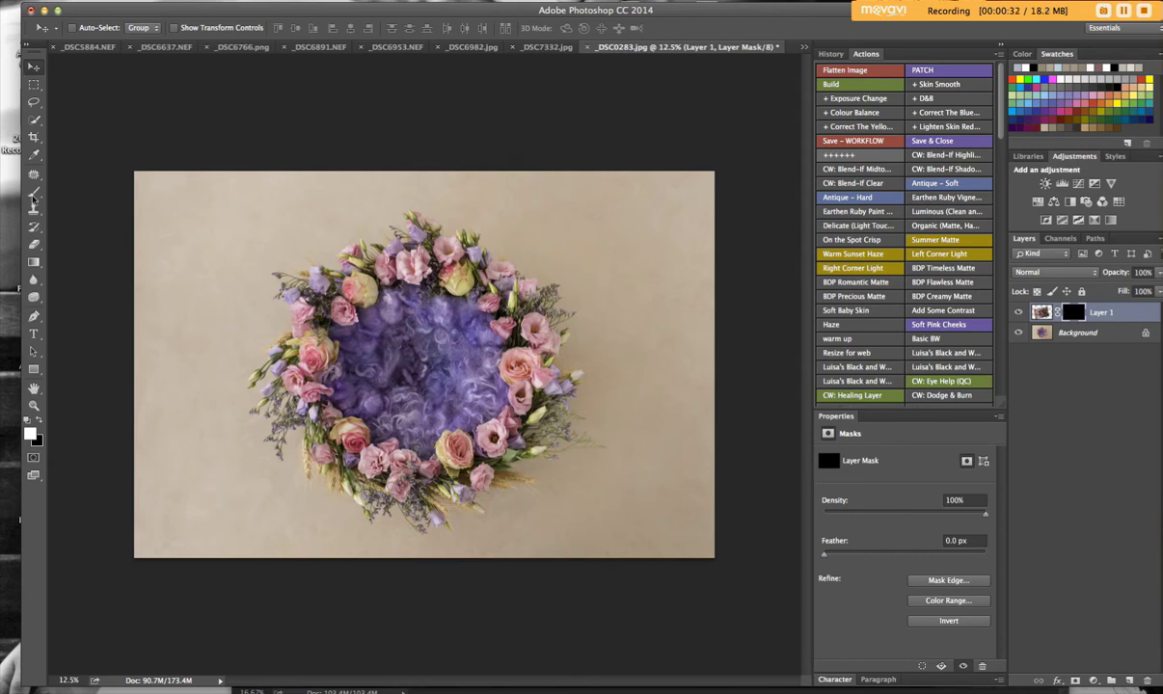
{"action": "left_click", "coordinate": [34, 196]}
{"action": "left_click", "coordinate": [299, 28]}
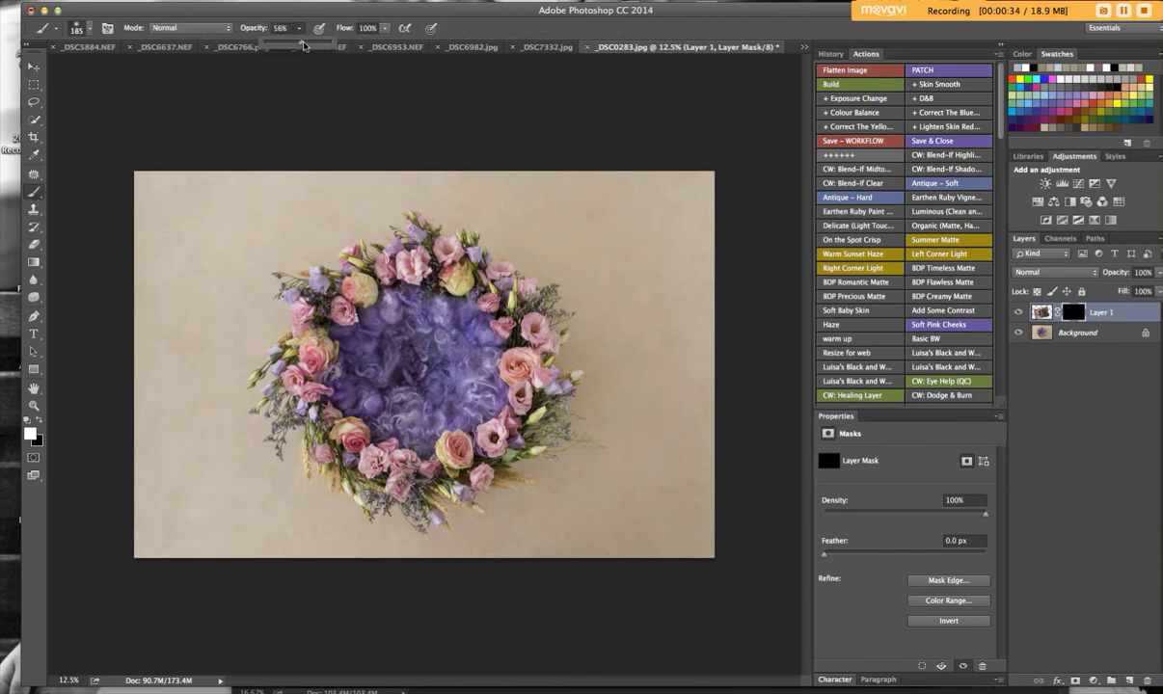
{"action": "left_click", "coordinate": [87, 27]}
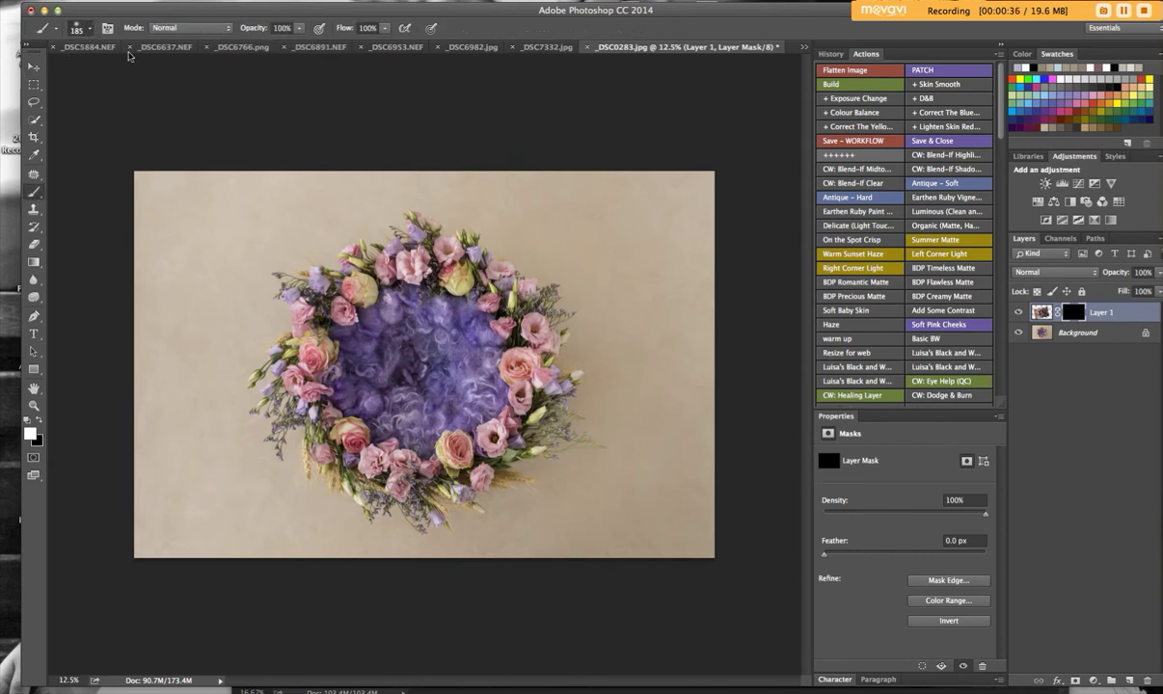
{"action": "left_click", "coordinate": [167, 69]}
{"action": "mouse_move", "coordinate": [420, 368]}
{"action": "left_mouse_down"}
{"action": "mouse_move", "coordinate": [411, 331]}
{"action": "mouse_move", "coordinate": [437, 329]}
{"action": "mouse_move", "coordinate": [433, 375]}
{"action": "mouse_move", "coordinate": [375, 373]}
{"action": "mouse_move", "coordinate": [396, 364]}
{"action": "mouse_move", "coordinate": [378, 347]}
{"action": "mouse_move", "coordinate": [366, 375]}
{"action": "mouse_move", "coordinate": [367, 393]}
{"action": "mouse_move", "coordinate": [404, 413]}
{"action": "mouse_move", "coordinate": [365, 406]}
{"action": "mouse_move", "coordinate": [398, 415]}
{"action": "mouse_move", "coordinate": [443, 388]}
{"action": "mouse_move", "coordinate": [412, 420]}
{"action": "mouse_move", "coordinate": [382, 416]}
{"action": "mouse_move", "coordinate": [359, 377]}
{"action": "mouse_move", "coordinate": [371, 351]}
{"action": "mouse_move", "coordinate": [410, 343]}
{"action": "mouse_move", "coordinate": [427, 322]}
{"action": "mouse_move", "coordinate": [446, 330]}
{"action": "mouse_move", "coordinate": [447, 389]}
{"action": "mouse_move", "coordinate": [429, 407]}
{"action": "mouse_move", "coordinate": [387, 417]}
{"action": "mouse_move", "coordinate": [358, 373]}
{"action": "mouse_move", "coordinate": [399, 331]}
{"action": "mouse_move", "coordinate": [437, 330]}
{"action": "mouse_move", "coordinate": [449, 384]}
{"action": "mouse_move", "coordinate": [442, 406]}
{"action": "mouse_move", "coordinate": [407, 419]}
{"action": "mouse_move", "coordinate": [387, 416]}
{"action": "mouse_move", "coordinate": [361, 378]}
{"action": "mouse_move", "coordinate": [373, 347]}
{"action": "mouse_move", "coordinate": [436, 326]}
{"action": "mouse_move", "coordinate": [338, 355]}
{"action": "mouse_move", "coordinate": [394, 313]}
{"action": "mouse_move", "coordinate": [419, 336]}
{"action": "mouse_move", "coordinate": [419, 371]}
{"action": "mouse_move", "coordinate": [361, 343]}
{"action": "mouse_move", "coordinate": [366, 386]}
{"action": "mouse_move", "coordinate": [426, 382]}
{"action": "left_mouse_up"}
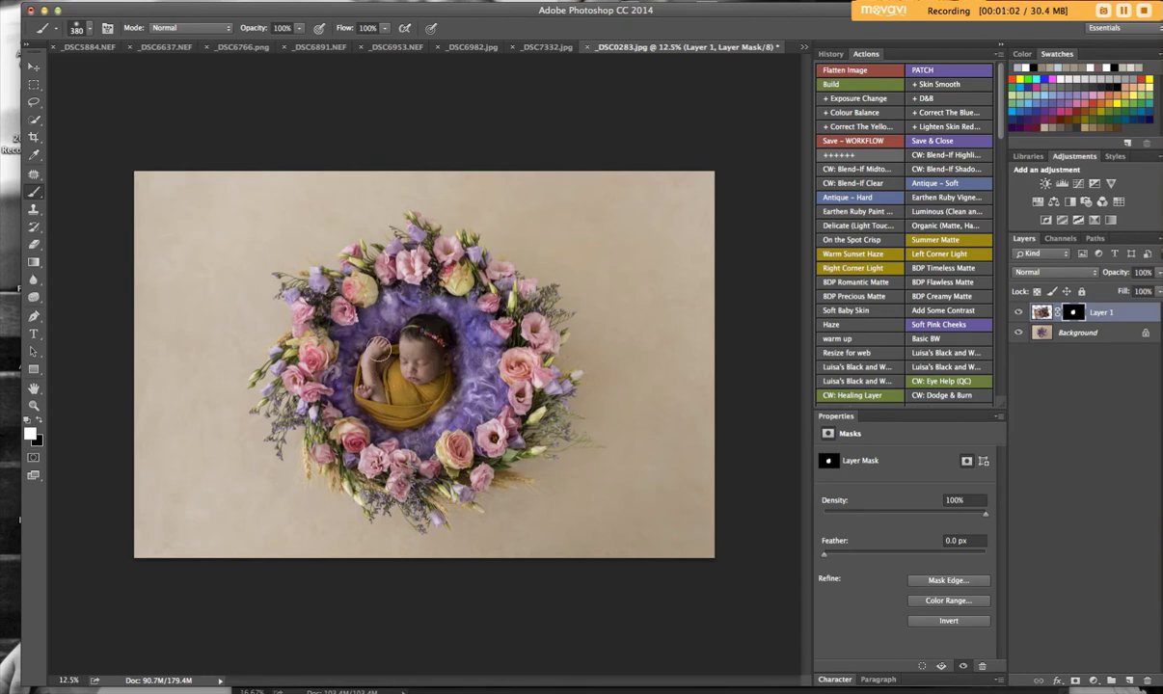
Step: Recentre the masked baby inside the wreath, enlarging it to about 117% and rotating it about -9.5°
{"action": "left_click", "coordinate": [35, 68]}
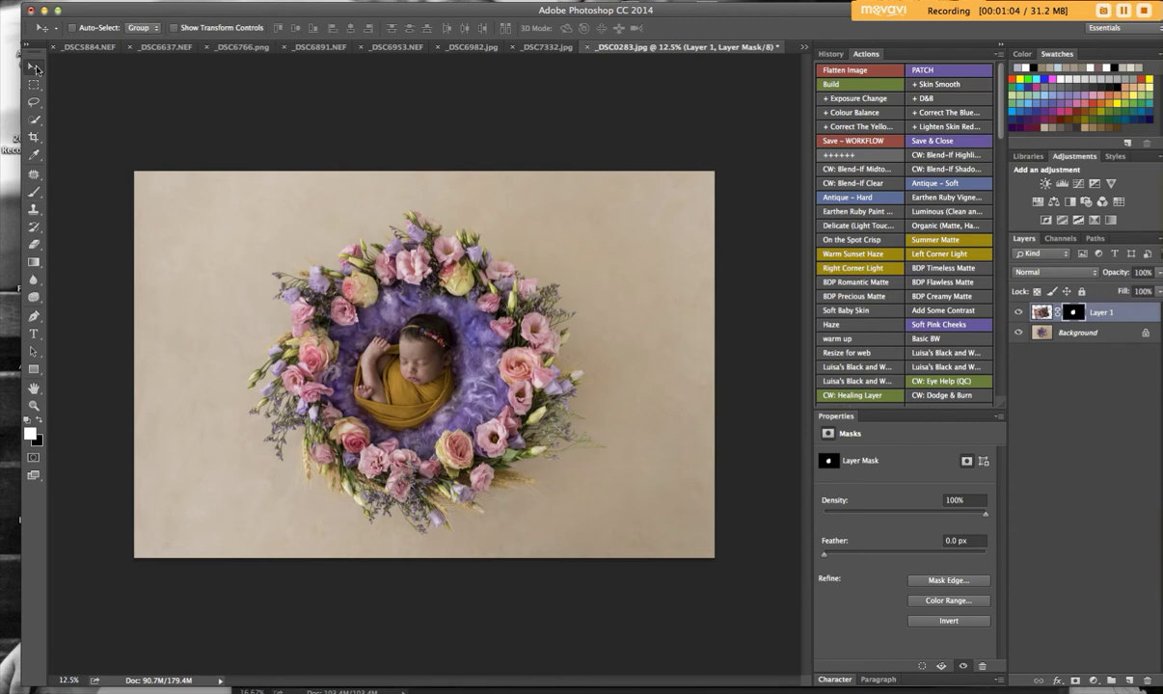
{"action": "left_click_drag", "start_coordinate": [429, 369], "coordinate": [438, 350]}
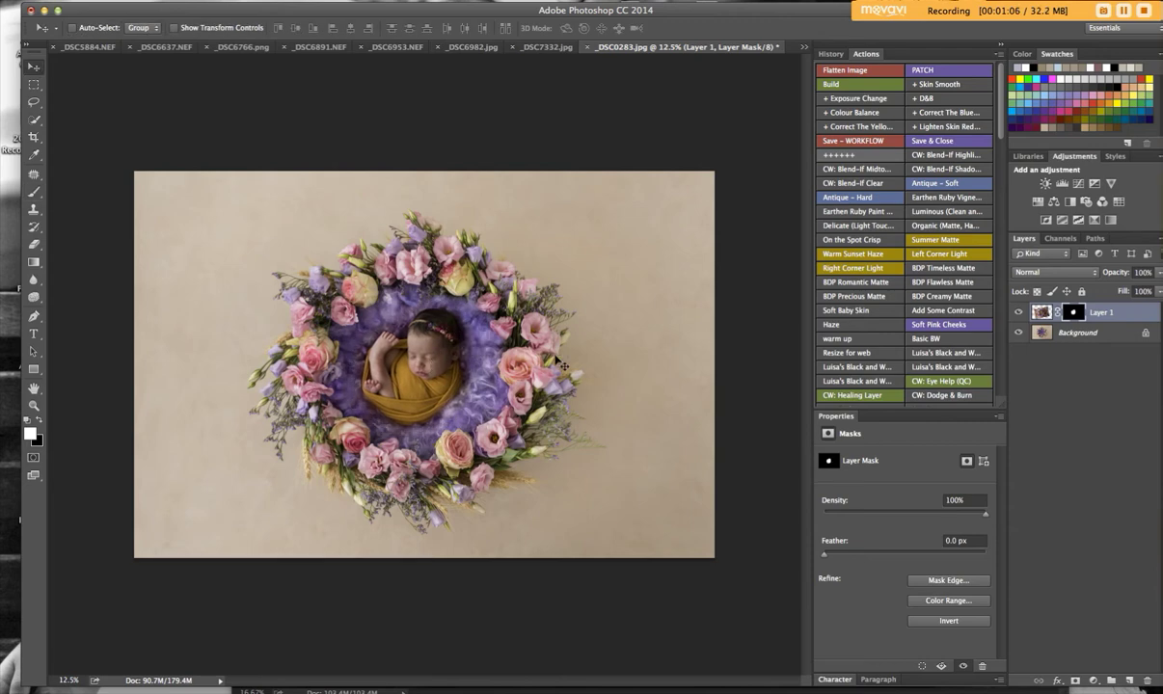
{"action": "key", "text": "ctrl+t"}
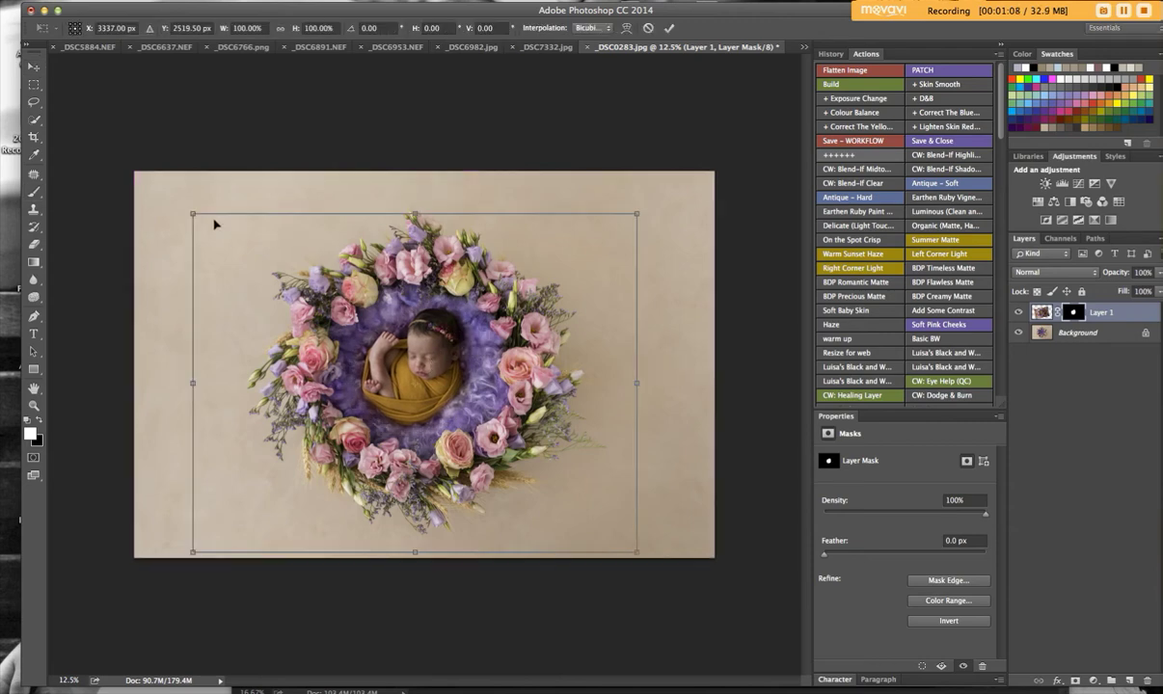
{"action": "left_click_drag", "start_coordinate": [192, 215], "coordinate": [117, 160]}
{"action": "left_click_drag", "start_coordinate": [300, 289], "coordinate": [331, 308]}
{"action": "left_click_drag", "start_coordinate": [710, 178], "coordinate": [675, 129]}
{"action": "left_click_drag", "start_coordinate": [535, 259], "coordinate": [544, 263]}
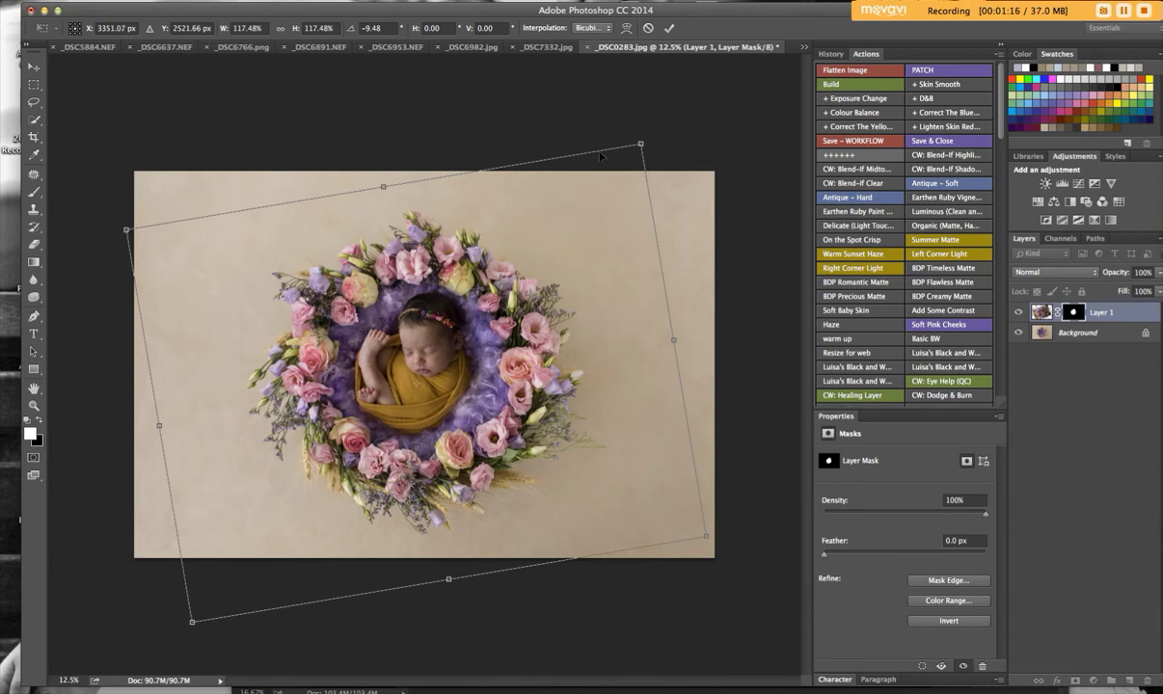
{"action": "left_click", "coordinate": [665, 31]}
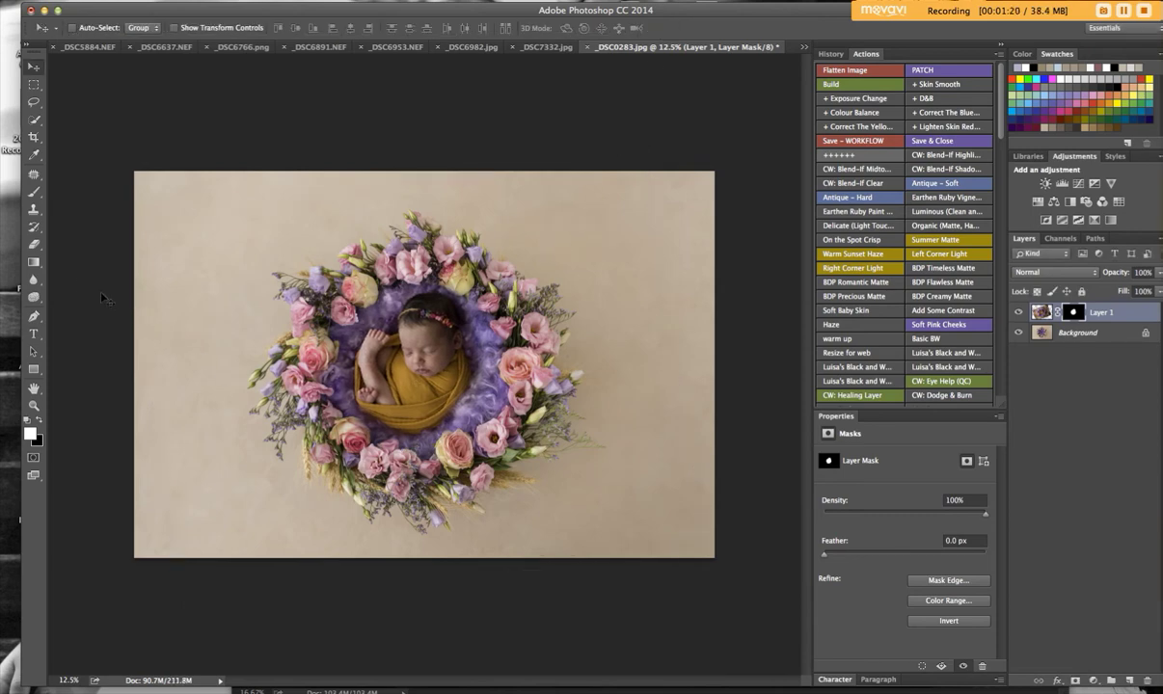
Step: Paint in white on Layer 1's mask along the baby's head and wrap to reveal more of the original purple fluff
{"action": "left_click", "coordinate": [34, 191]}
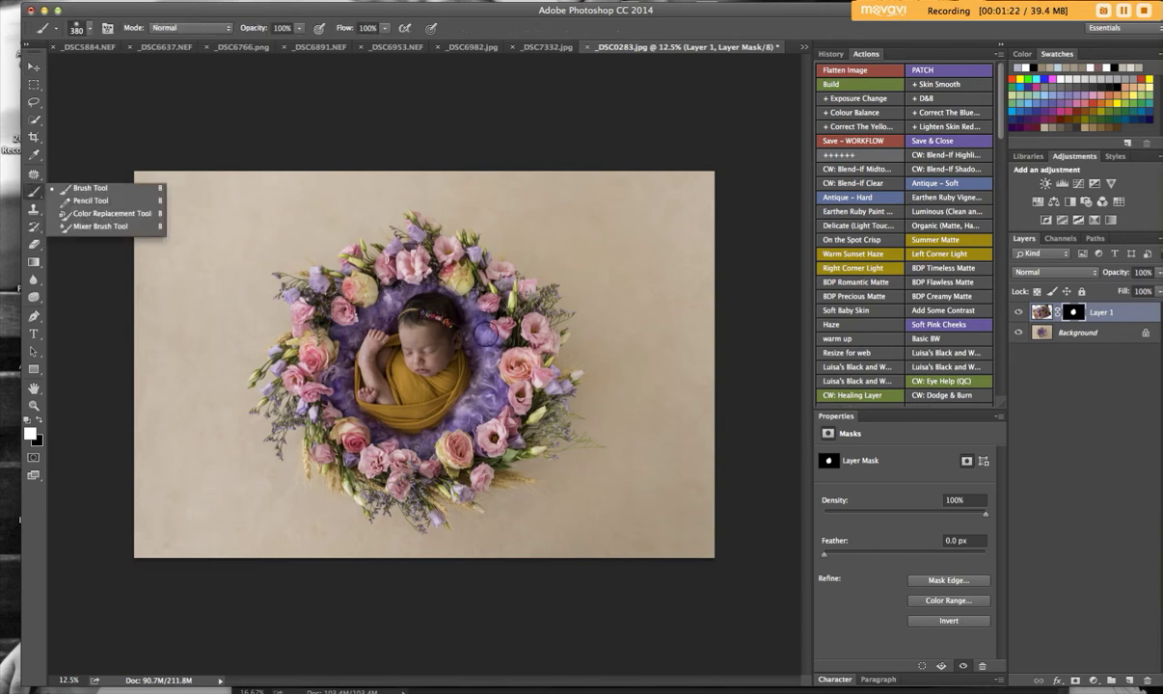
{"action": "left_click_drag", "start_coordinate": [471, 321], "coordinate": [482, 388]}
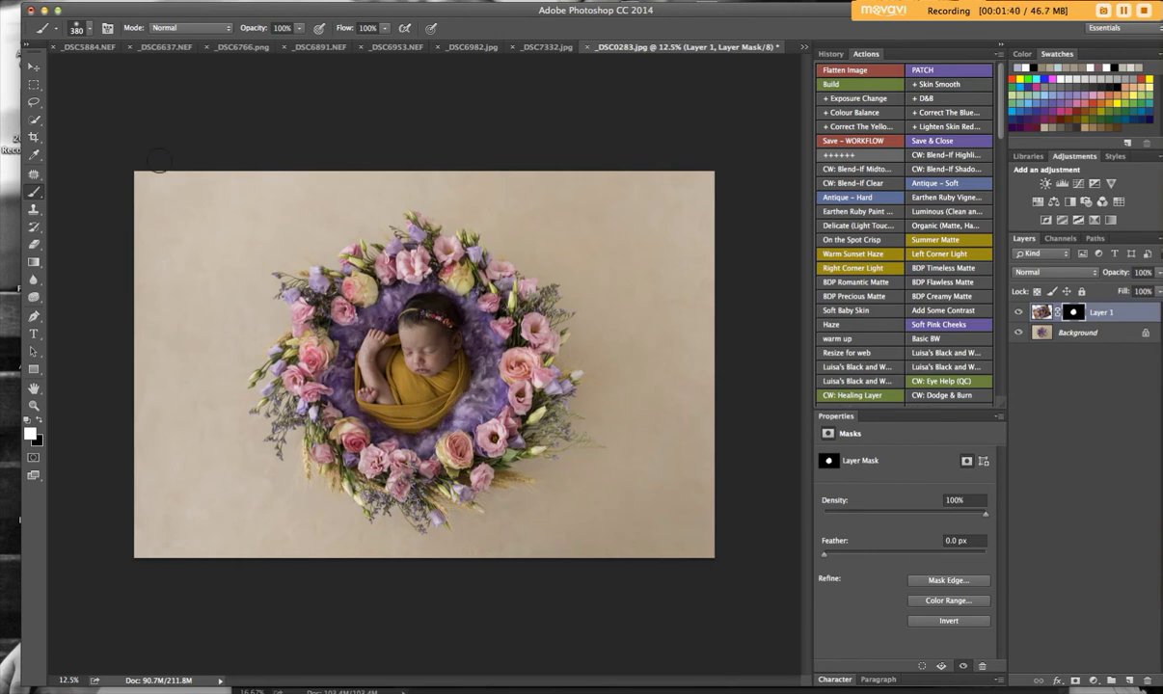
Step: Refine Layer 1's mask edges around the baby with a 63 px brush, switching the painting colour to black
{"action": "left_click", "coordinate": [90, 30]}
{"action": "left_click_drag", "start_coordinate": [161, 69], "coordinate": [148, 69]}
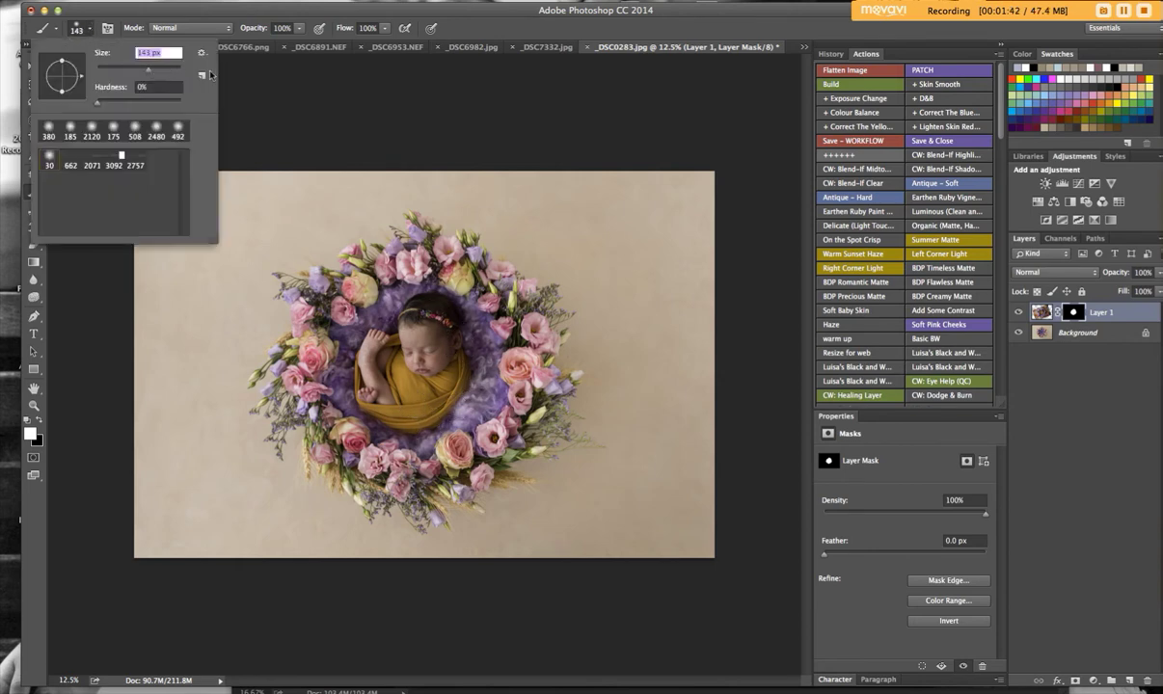
{"action": "key", "text": "ctrl+plus"}
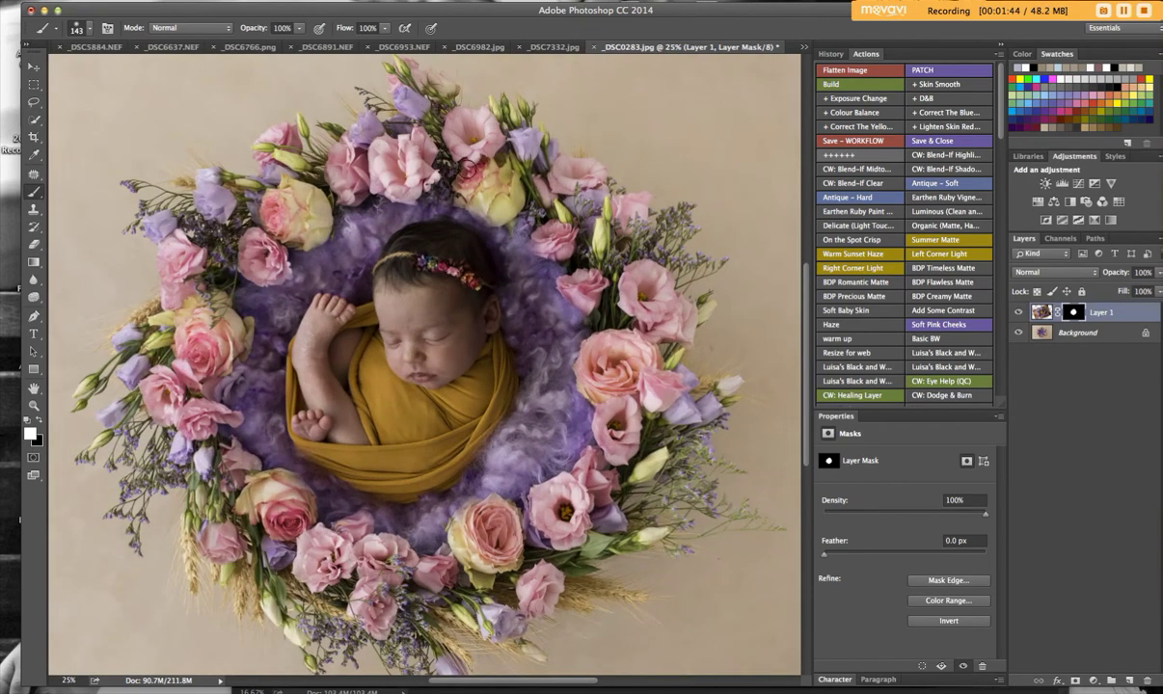
{"action": "left_click", "coordinate": [87, 32]}
{"action": "type", "text": "63"}
{"action": "key", "text": "Return"}
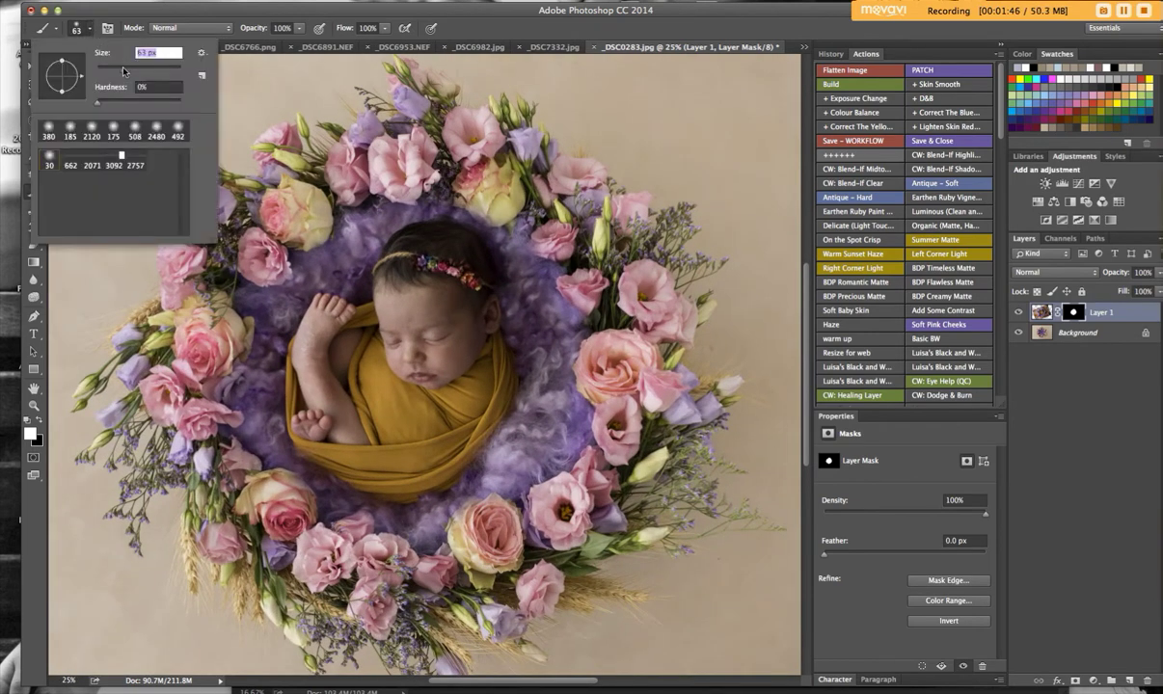
{"action": "left_click", "coordinate": [38, 420]}
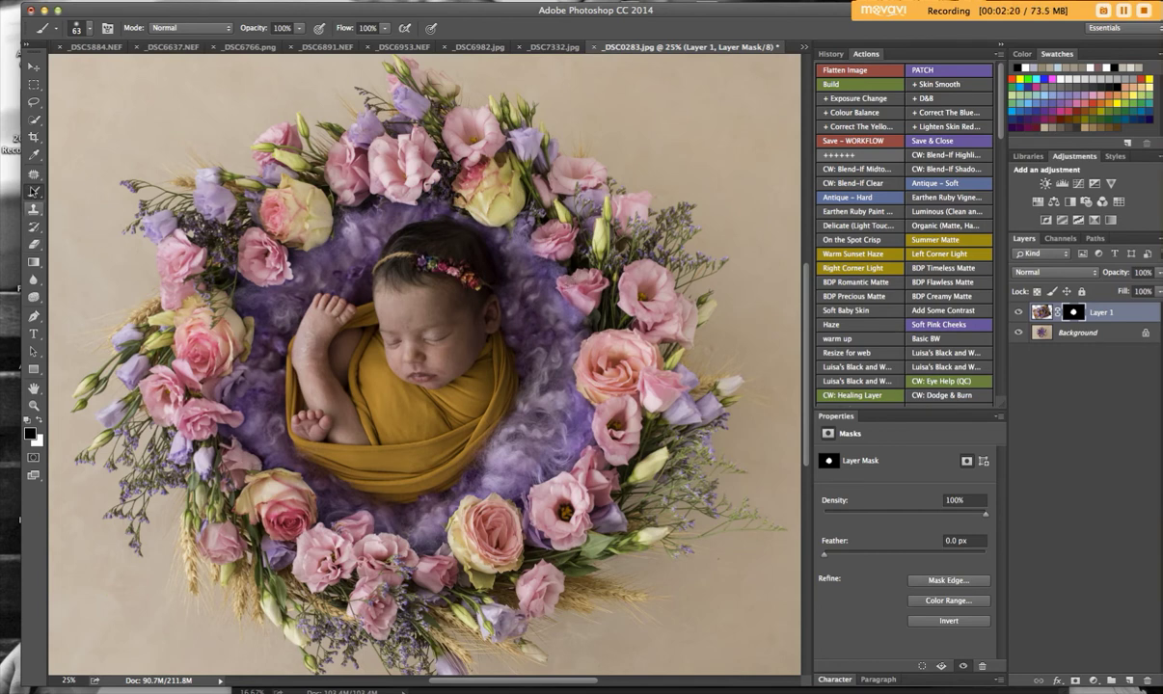
Step: Blend the fluff around the baby on Layer 1's mask with a 169 px brush at 15% opacity, using black and white
{"action": "left_click", "coordinate": [90, 28]}
{"action": "left_click_drag", "start_coordinate": [141, 68], "coordinate": [154, 68]}
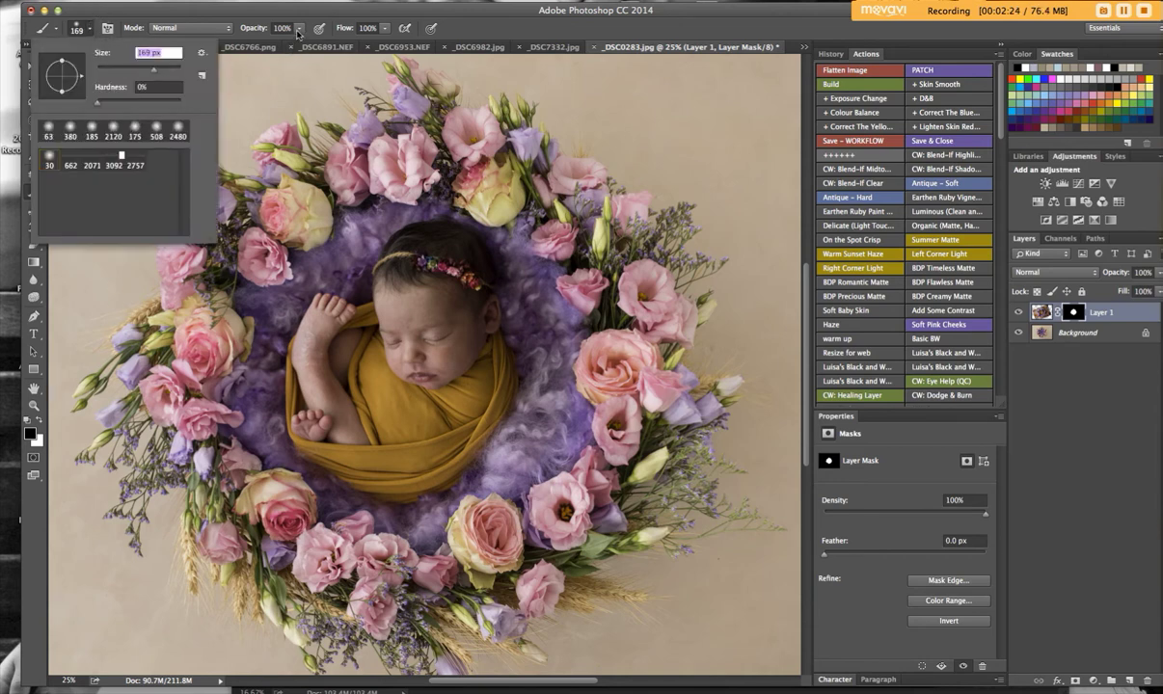
{"action": "left_click_drag", "start_coordinate": [298, 30], "coordinate": [259, 45]}
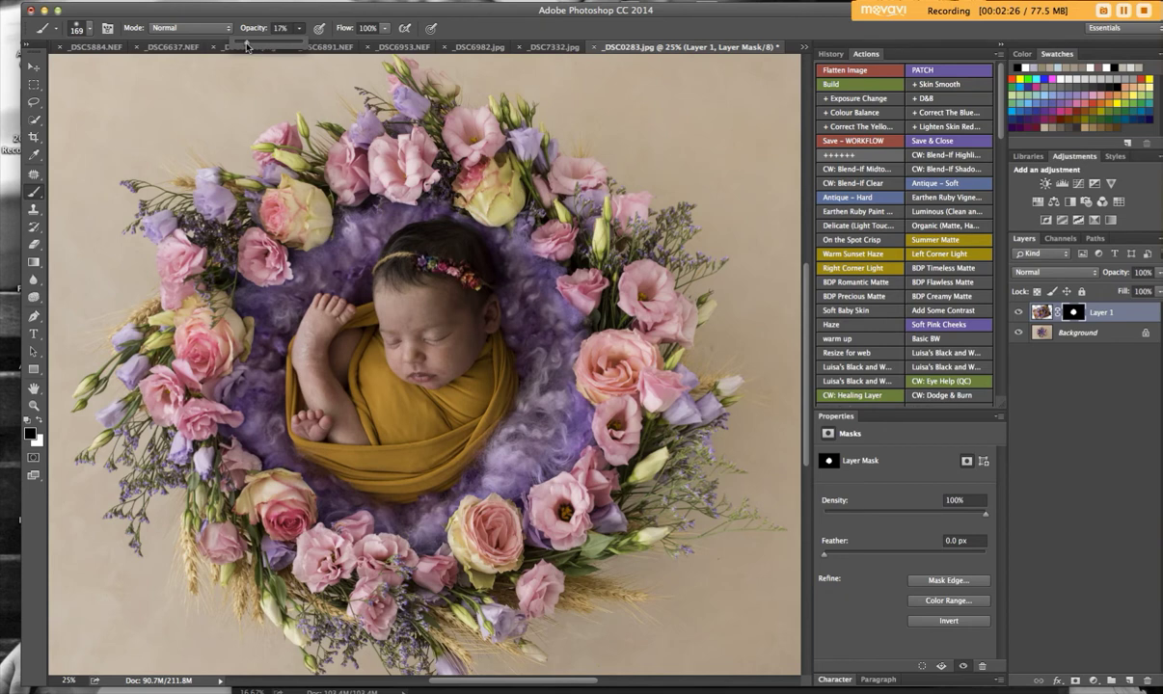
{"action": "left_click_drag", "start_coordinate": [246, 45], "coordinate": [244, 45]}
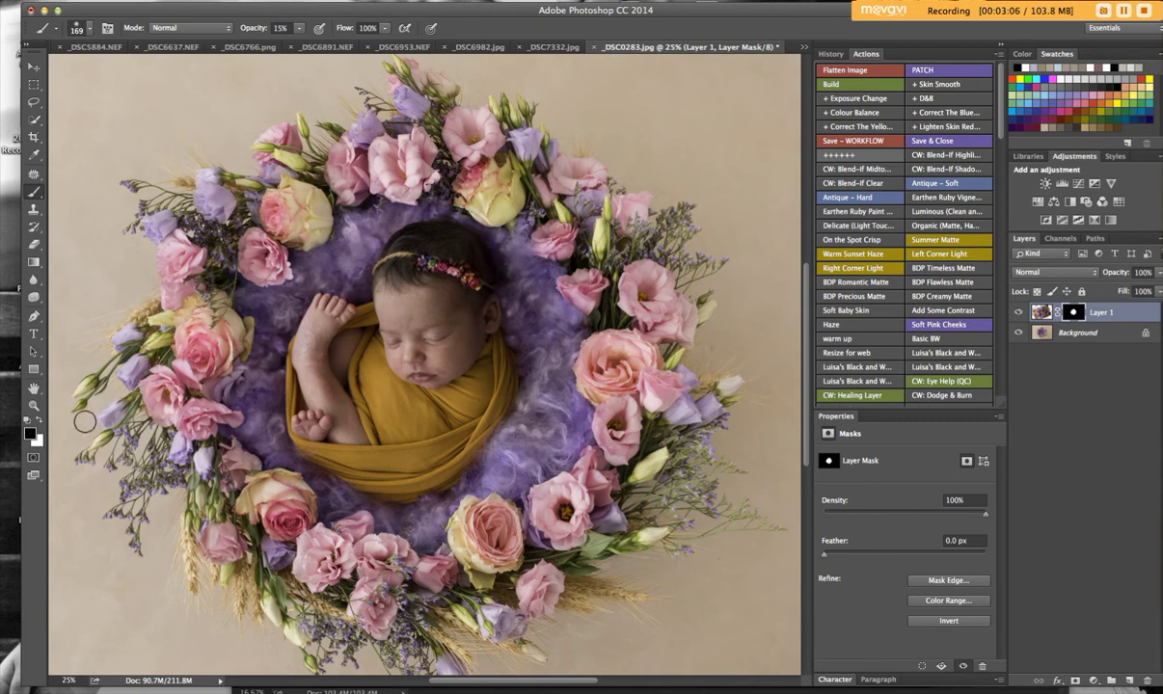
{"action": "left_click", "coordinate": [38, 422]}
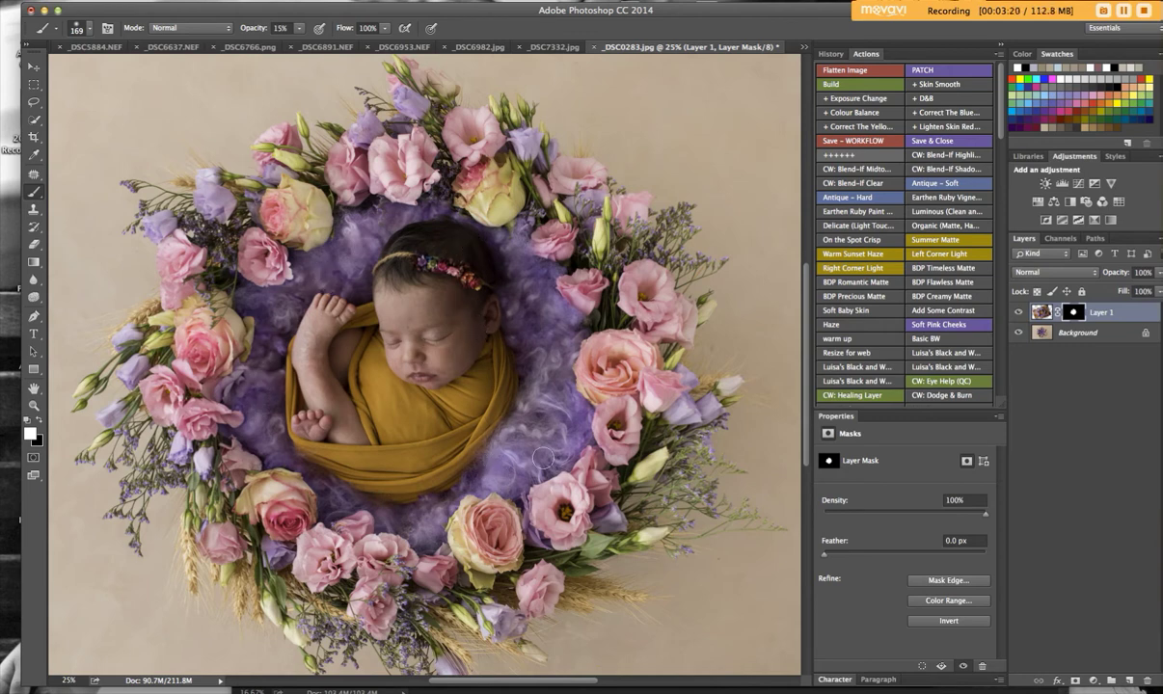
Step: Add a Curves adjustment that darkens the image, with a curve point at input 137, output 98
{"action": "key", "text": "super+minus"}
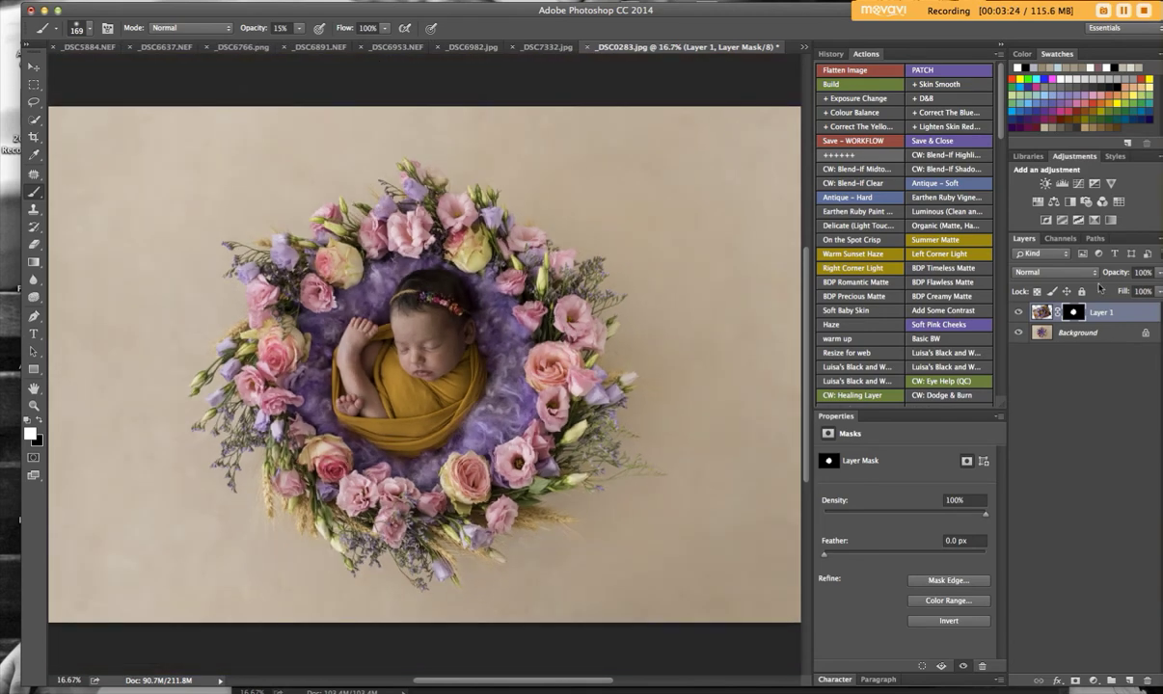
{"action": "left_click", "coordinate": [1079, 184]}
{"action": "left_click_drag", "start_coordinate": [912, 561], "coordinate": [922, 573]}
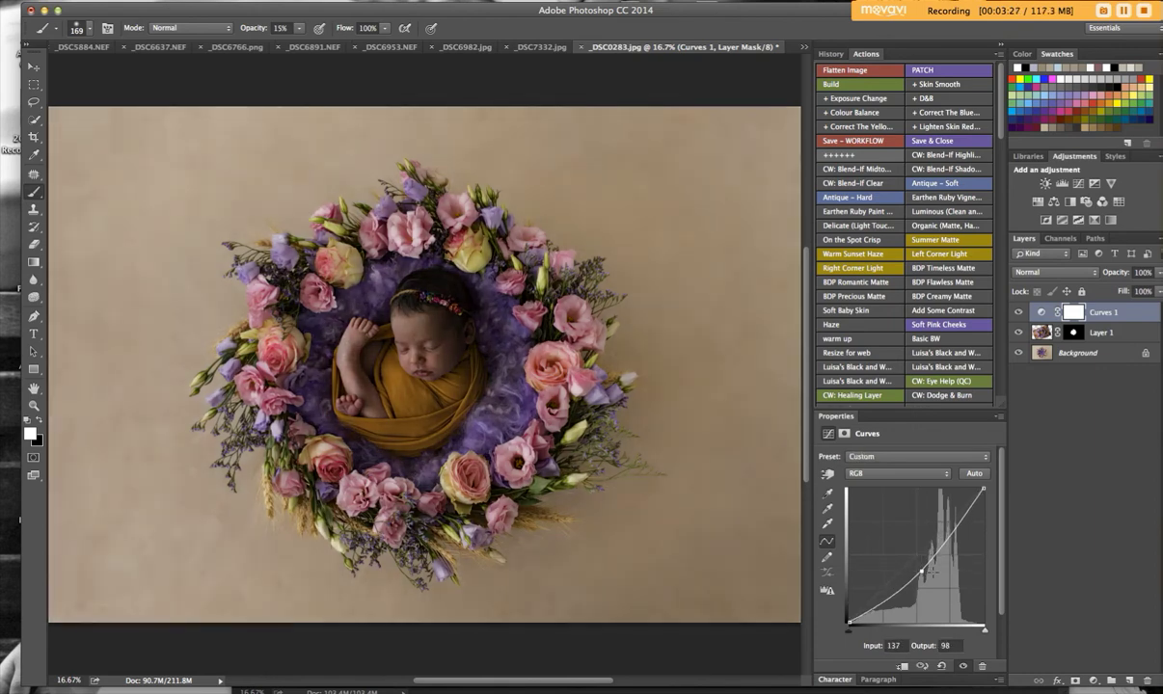
Step: Add a second mask to Curves 1, invert its first mask to black, and move the adjustment below Layer 1
{"action": "left_click", "coordinate": [1076, 680]}
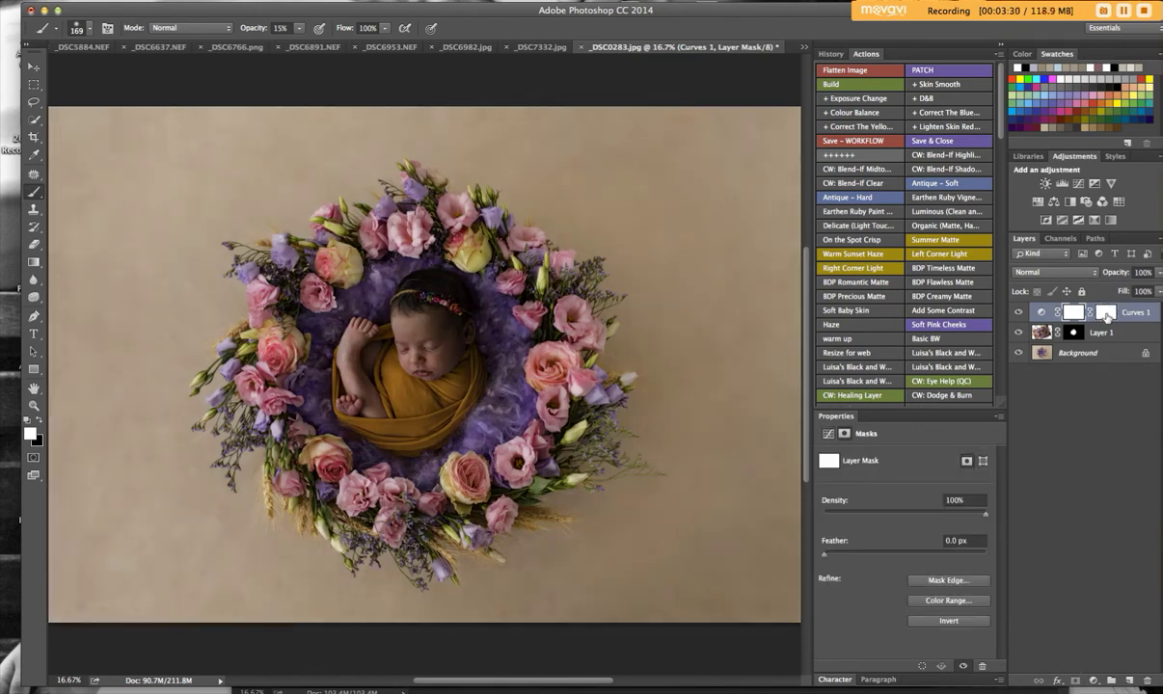
{"action": "key", "text": "super+i"}
{"action": "left_click_drag", "start_coordinate": [1126, 320], "coordinate": [1124, 341]}
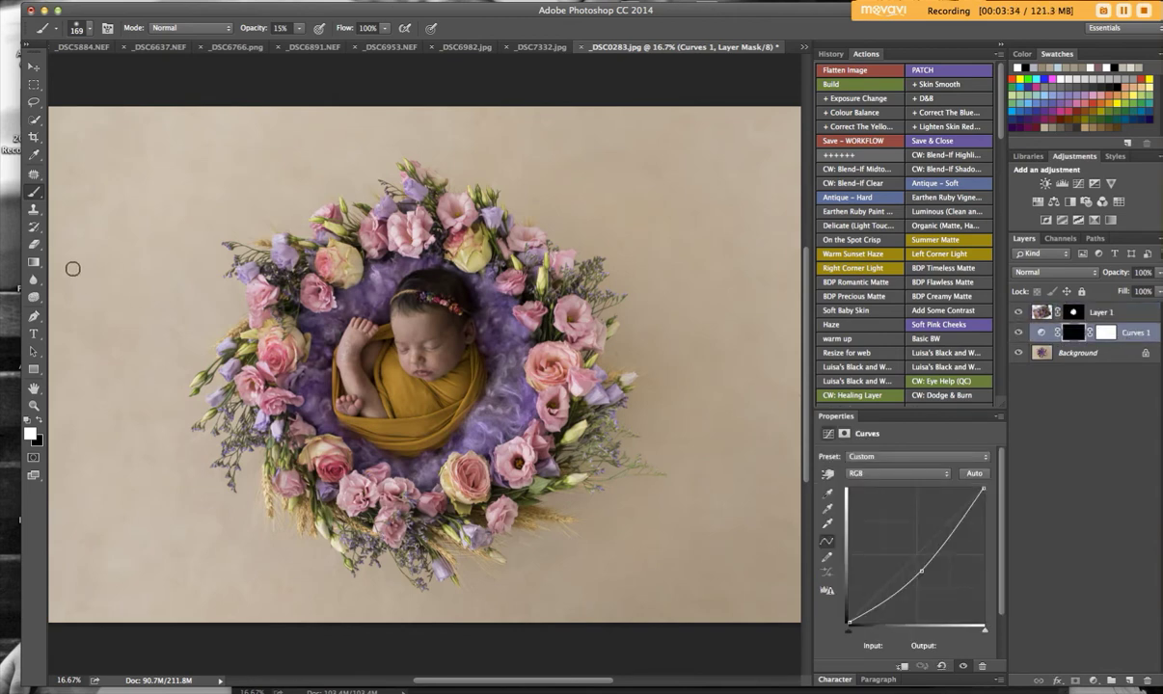
Step: Paint a soft shadow beside the baby on the black Curves 1 mask with a 476 px white brush at 15% opacity
{"action": "left_click", "coordinate": [90, 30]}
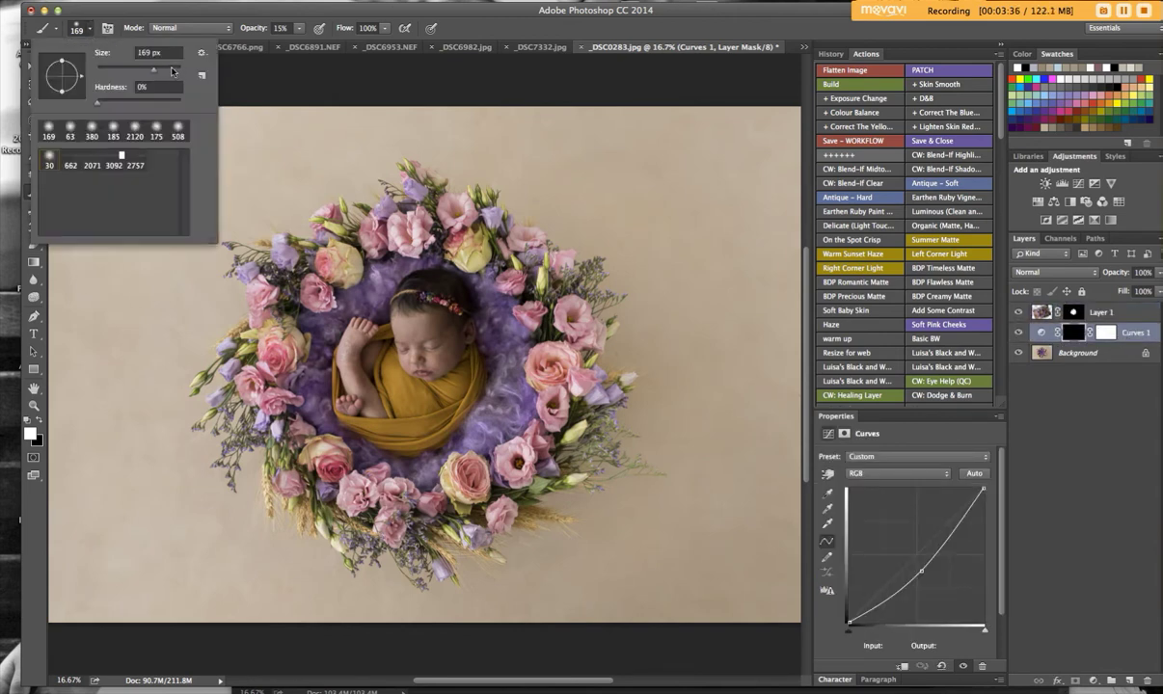
{"action": "left_click", "coordinate": [171, 70]}
{"action": "left_click", "coordinate": [298, 29]}
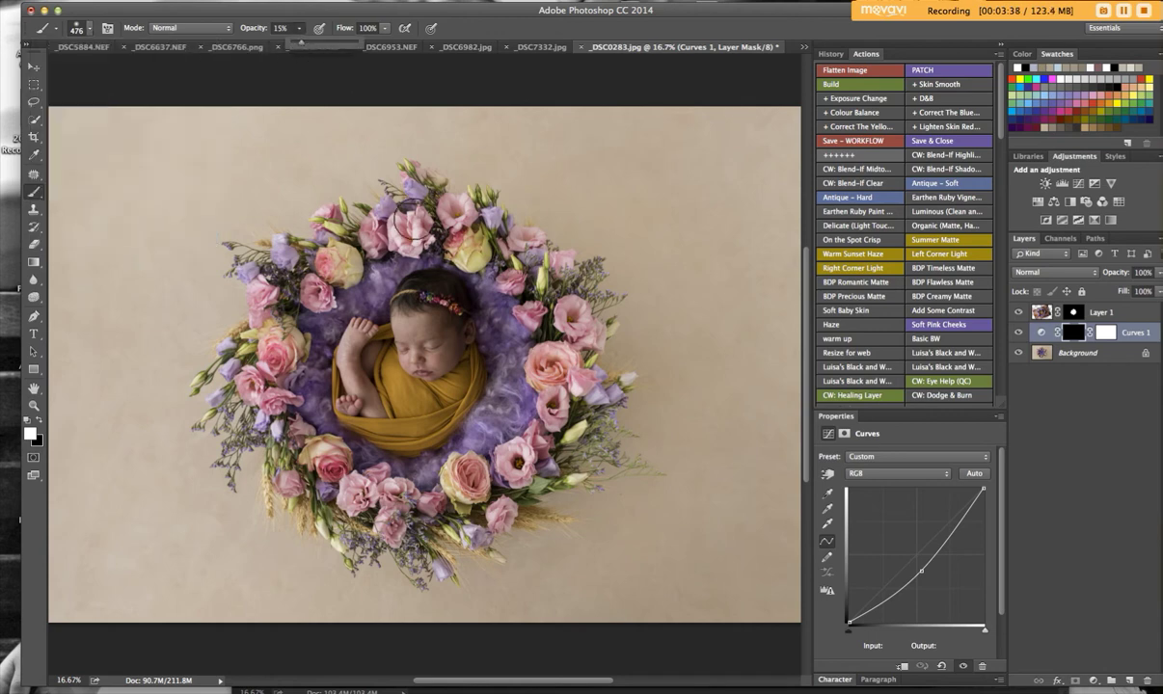
{"action": "mouse_move", "coordinate": [496, 305]}
{"action": "left_mouse_down"}
{"action": "mouse_move", "coordinate": [521, 384]}
{"action": "mouse_move", "coordinate": [470, 456]}
{"action": "mouse_move", "coordinate": [454, 461]}
{"action": "mouse_move", "coordinate": [529, 429]}
{"action": "mouse_move", "coordinate": [529, 376]}
{"action": "mouse_move", "coordinate": [506, 323]}
{"action": "mouse_move", "coordinate": [458, 246]}
{"action": "mouse_move", "coordinate": [412, 233]}
{"action": "mouse_move", "coordinate": [368, 280]}
{"action": "mouse_move", "coordinate": [473, 281]}
{"action": "mouse_move", "coordinate": [504, 307]}
{"action": "mouse_move", "coordinate": [516, 342]}
{"action": "mouse_move", "coordinate": [516, 400]}
{"action": "mouse_move", "coordinate": [500, 389]}
{"action": "mouse_move", "coordinate": [516, 403]}
{"action": "mouse_move", "coordinate": [532, 350]}
{"action": "mouse_move", "coordinate": [492, 285]}
{"action": "mouse_move", "coordinate": [387, 259]}
{"action": "mouse_move", "coordinate": [507, 341]}
{"action": "mouse_move", "coordinate": [503, 409]}
{"action": "mouse_move", "coordinate": [401, 491]}
{"action": "mouse_move", "coordinate": [510, 403]}
{"action": "left_mouse_up"}
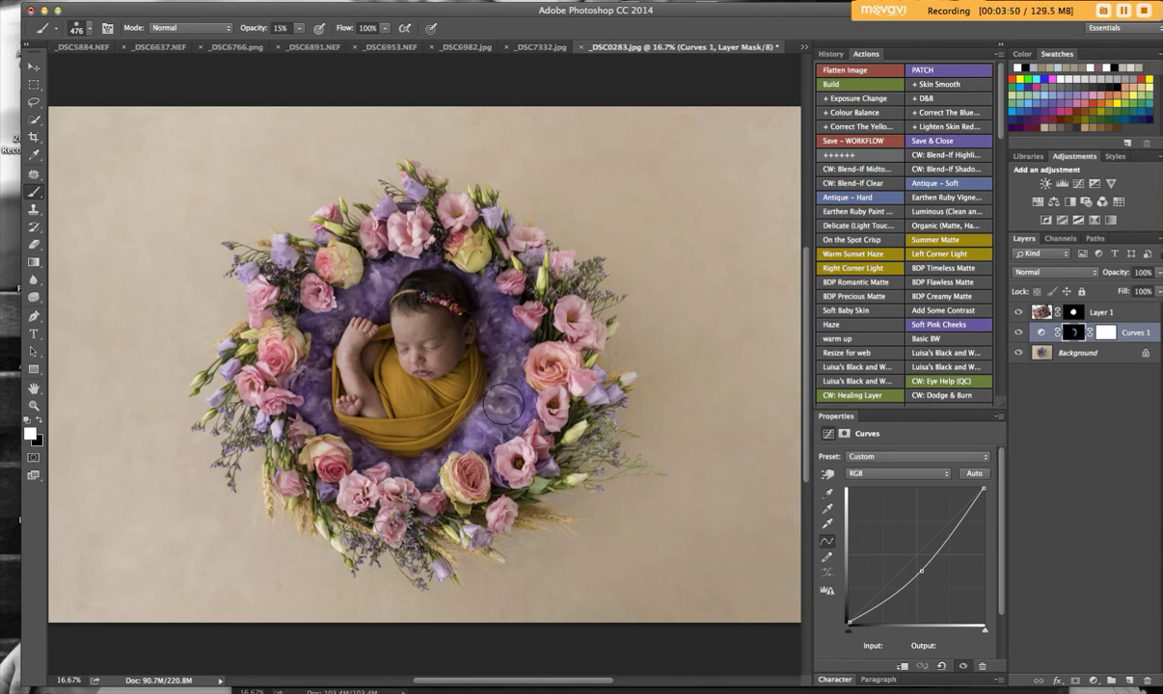
Step: Add a darkening Curves adjustment above Layer 1 with a point at input 143, output 100, plus an extra mask, and invert its first mask to black
{"action": "left_click", "coordinate": [1044, 311]}
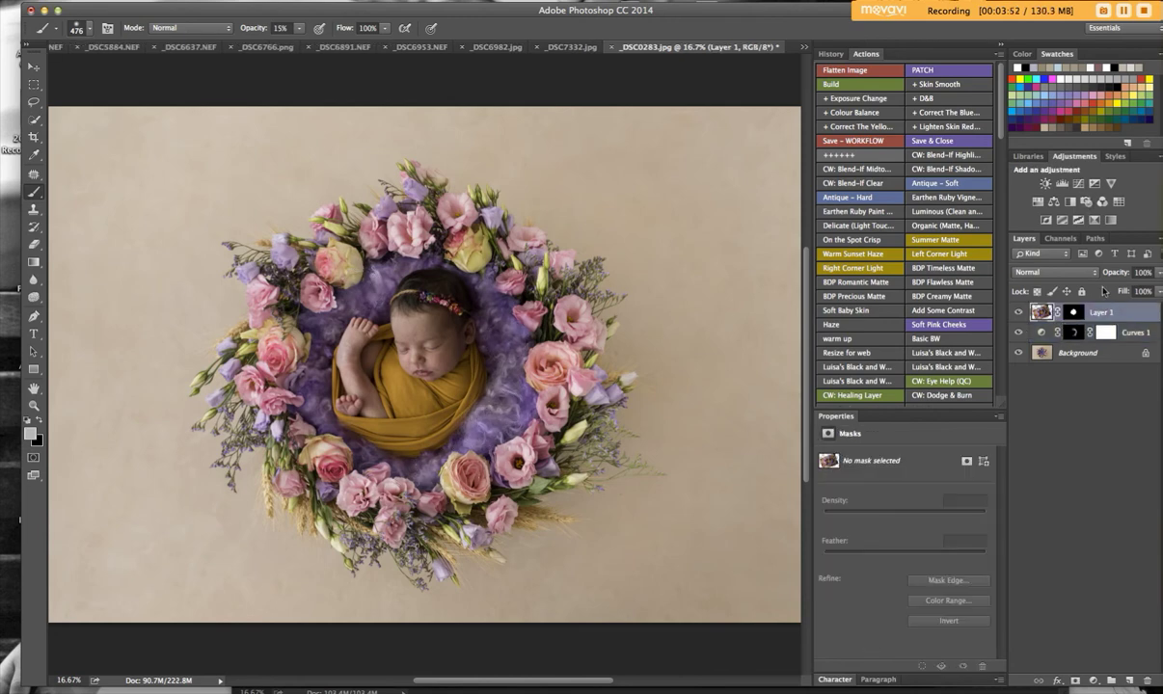
{"action": "left_click", "coordinate": [1079, 184]}
{"action": "left_click_drag", "start_coordinate": [914, 560], "coordinate": [924, 571]}
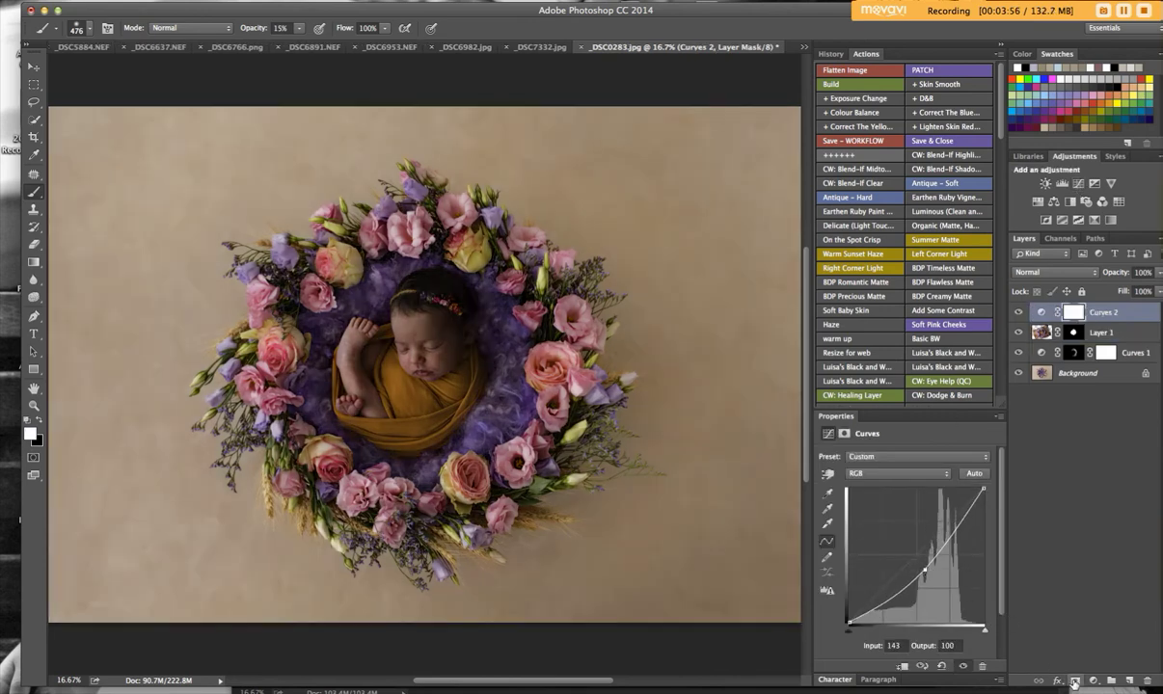
{"action": "left_click", "coordinate": [1074, 681]}
{"action": "left_click", "coordinate": [1102, 314]}
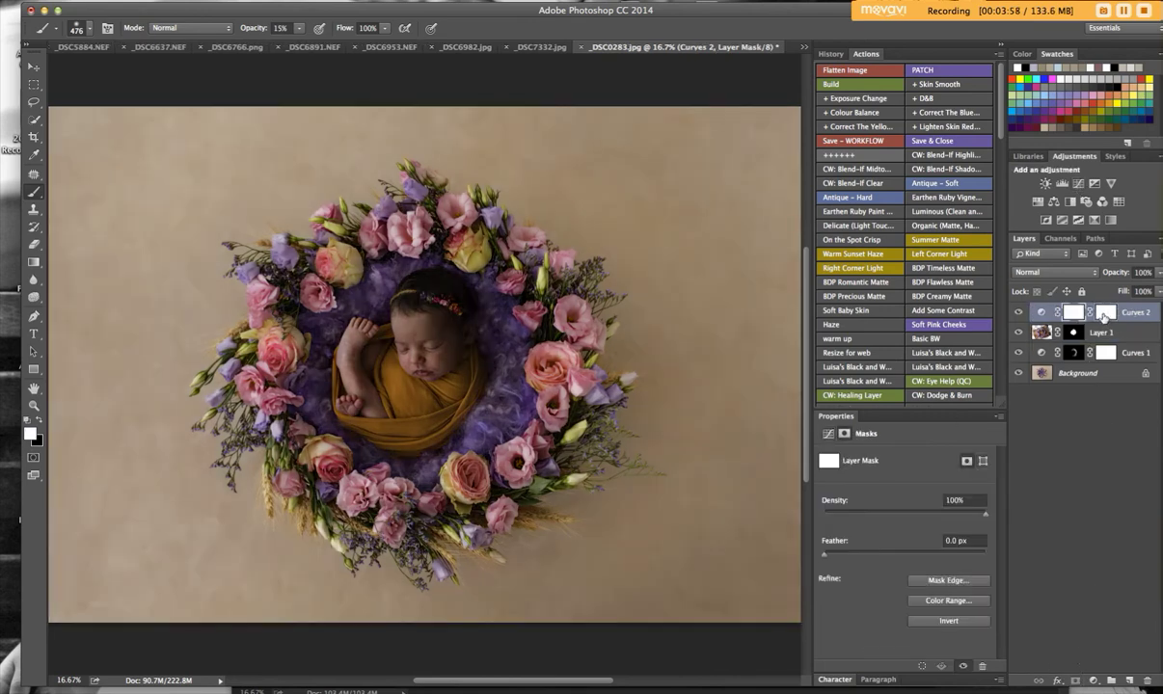
{"action": "key", "text": "ctrl+i"}
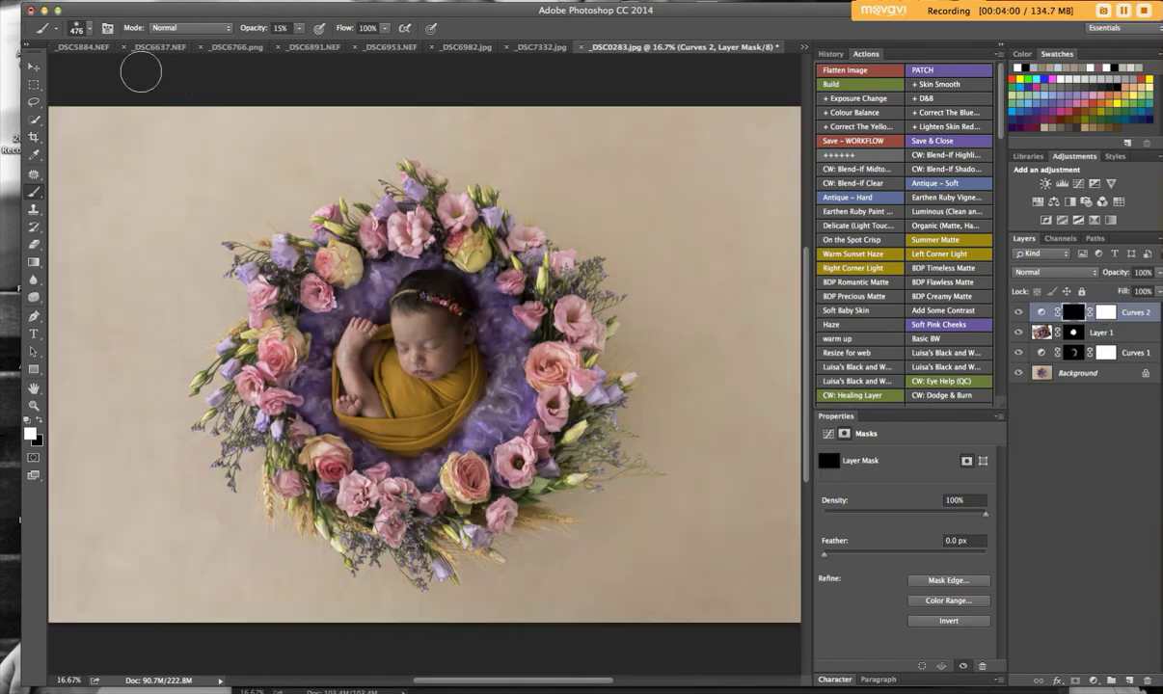
Step: Paint a soft shadow along the edges of the baby's head and wrap on the black Curves 2 mask with a 150 px white brush at 13% opacity
{"action": "left_click", "coordinate": [90, 30]}
{"action": "left_click", "coordinate": [159, 67]}
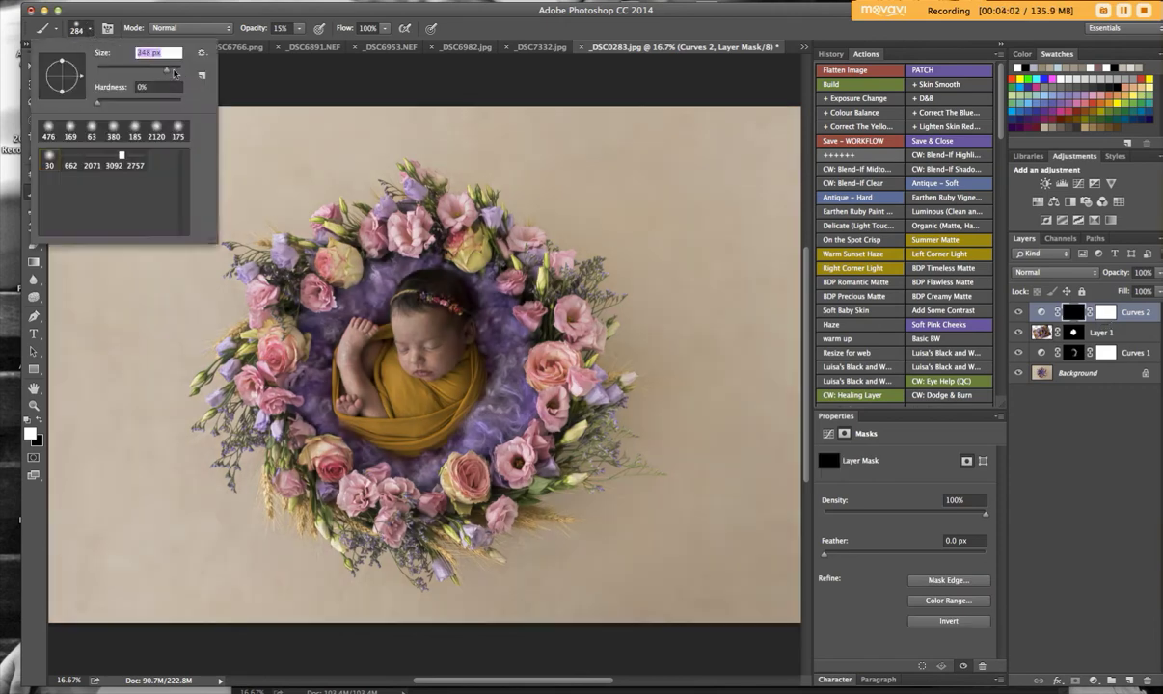
{"action": "left_click", "coordinate": [298, 31]}
{"action": "left_click", "coordinate": [299, 30]}
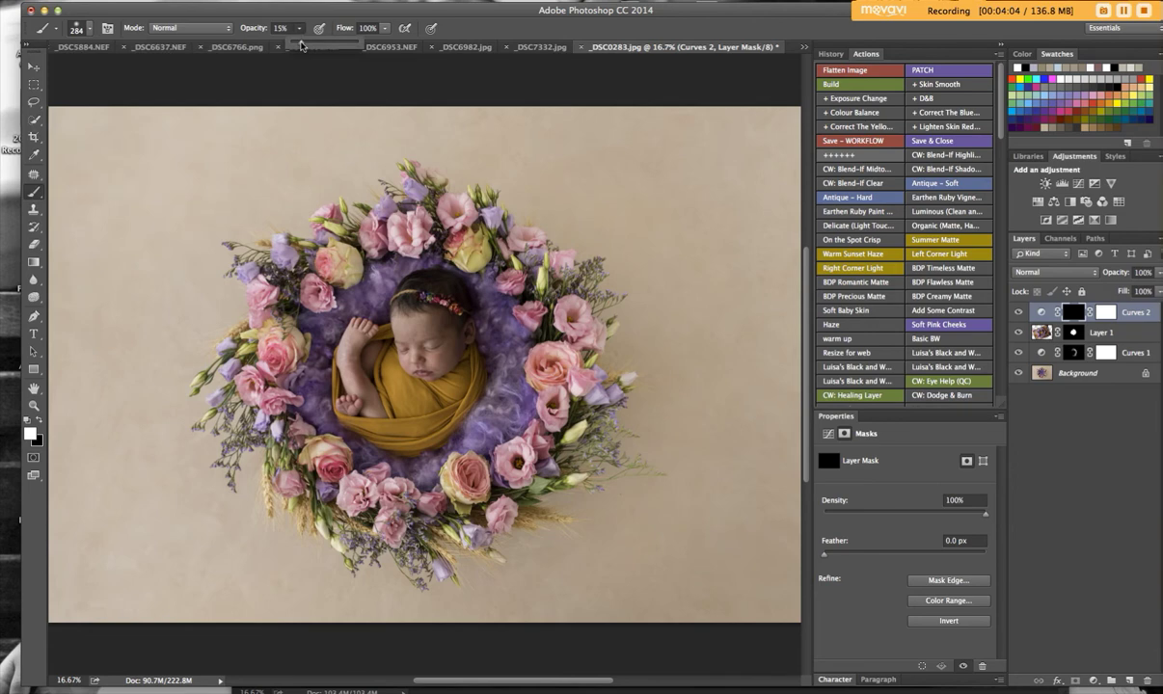
{"action": "left_click_drag", "start_coordinate": [301, 46], "coordinate": [296, 45]}
{"action": "left_click", "coordinate": [92, 32]}
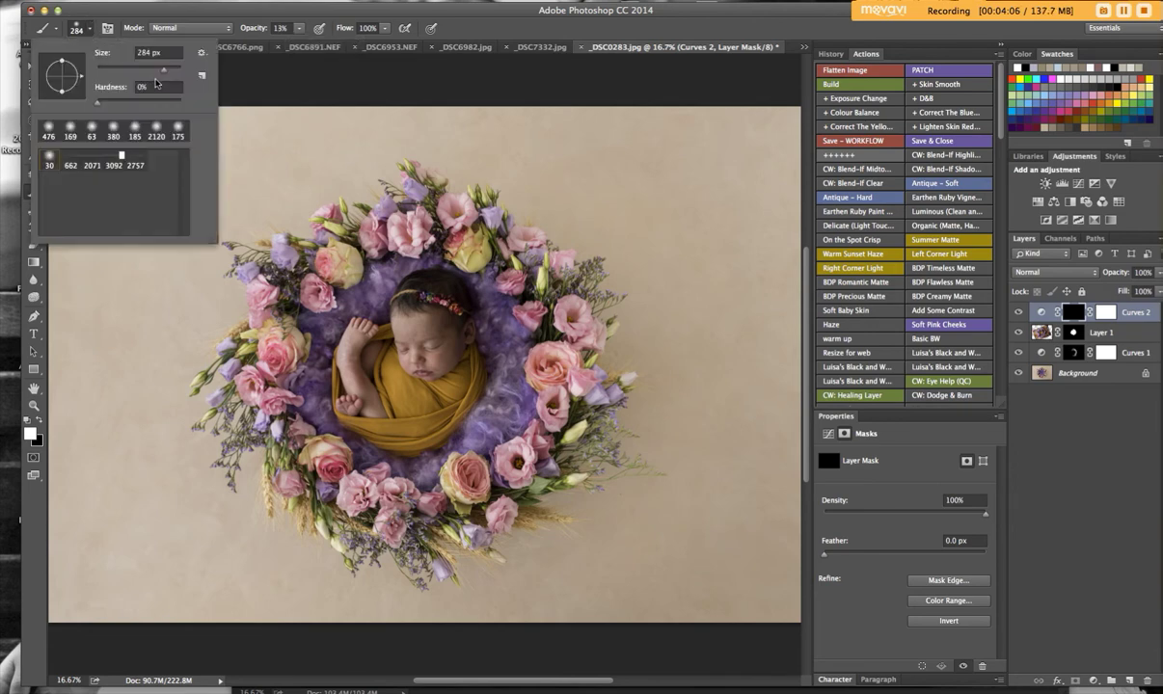
{"action": "left_click", "coordinate": [151, 71]}
{"action": "left_click", "coordinate": [471, 425]}
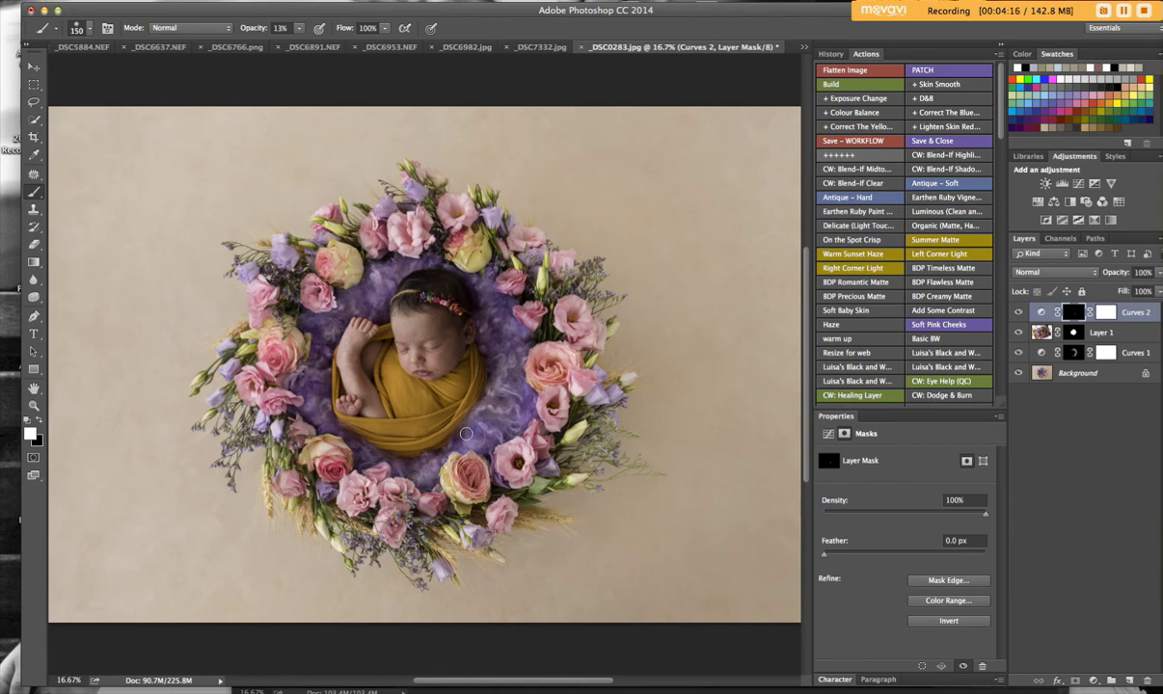
{"action": "left_click", "coordinate": [1017, 314]}
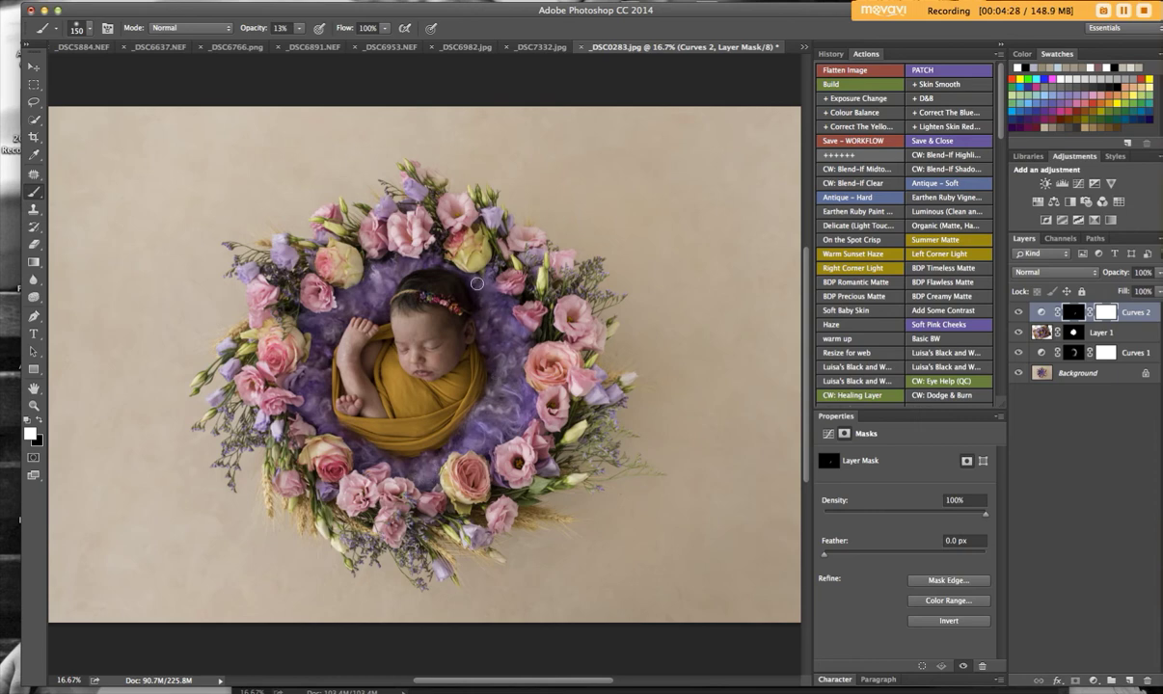
{"action": "mouse_move", "coordinate": [494, 299]}
{"action": "left_mouse_down"}
{"action": "mouse_move", "coordinate": [497, 329]}
{"action": "mouse_move", "coordinate": [517, 337]}
{"action": "mouse_move", "coordinate": [498, 404]}
{"action": "left_mouse_up"}
{"action": "mouse_move", "coordinate": [432, 264]}
{"action": "left_mouse_down"}
{"action": "mouse_move", "coordinate": [471, 286]}
{"action": "mouse_move", "coordinate": [494, 370]}
{"action": "mouse_move", "coordinate": [485, 405]}
{"action": "left_mouse_up"}
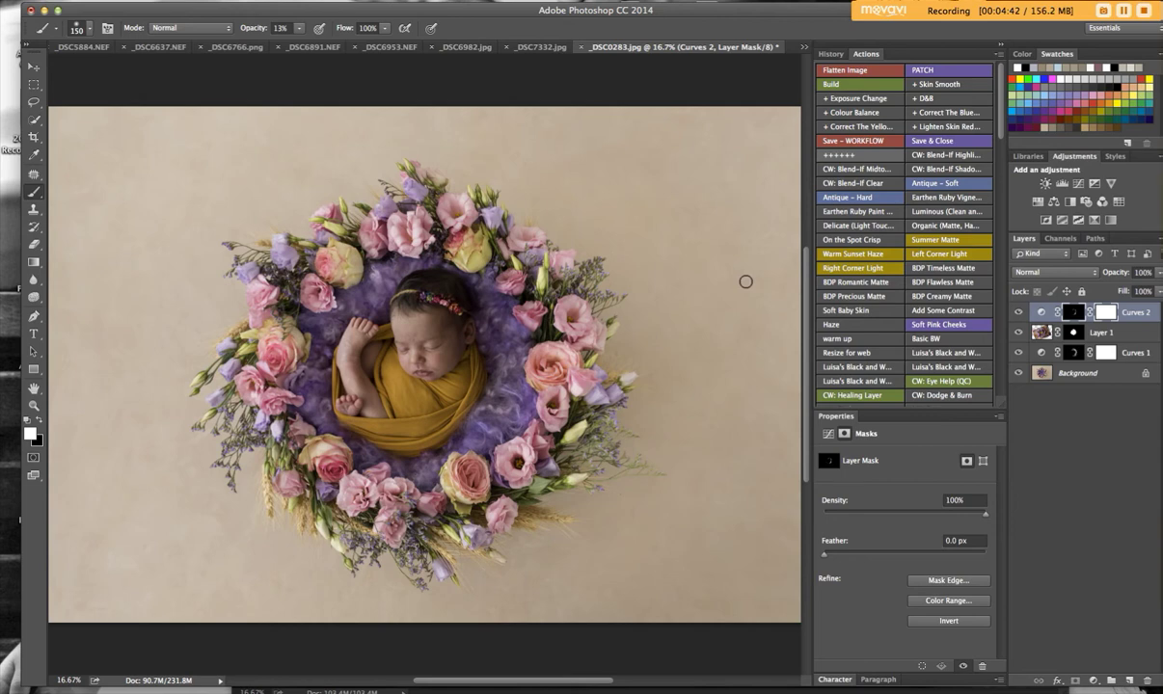
Step: Flatten the image and duplicate the Background layer
{"action": "left_click", "coordinate": [882, 72]}
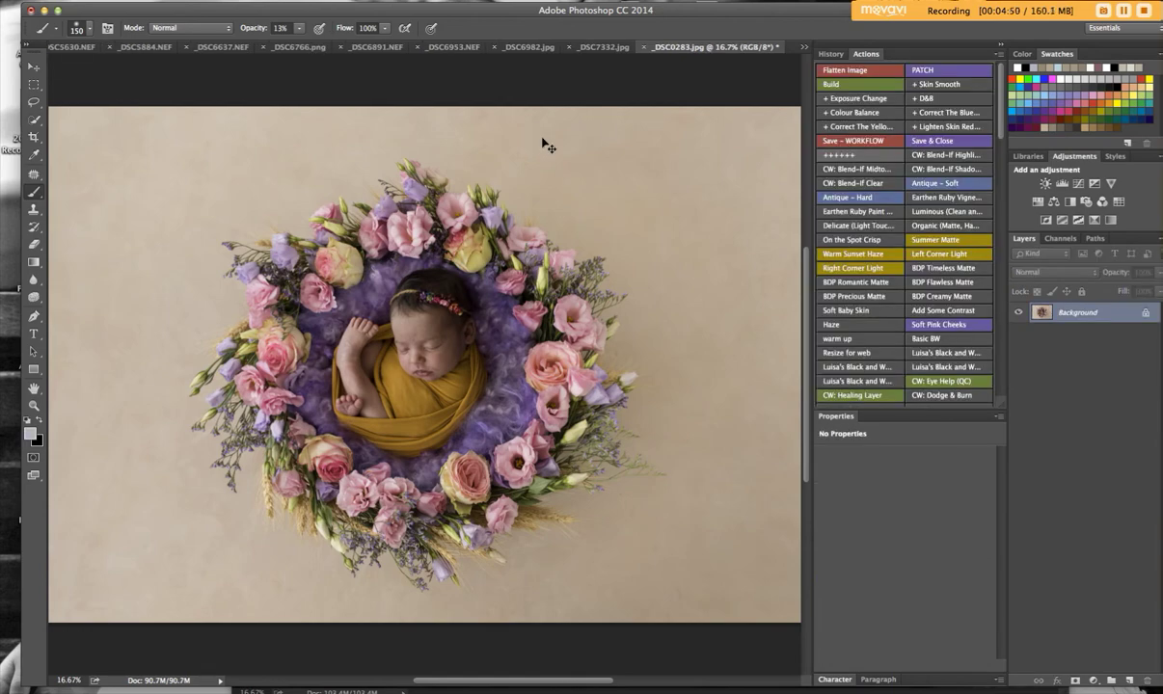
{"action": "key", "text": "super+j"}
{"action": "key", "text": "super+plus"}
{"action": "key", "text": "super+plus"}
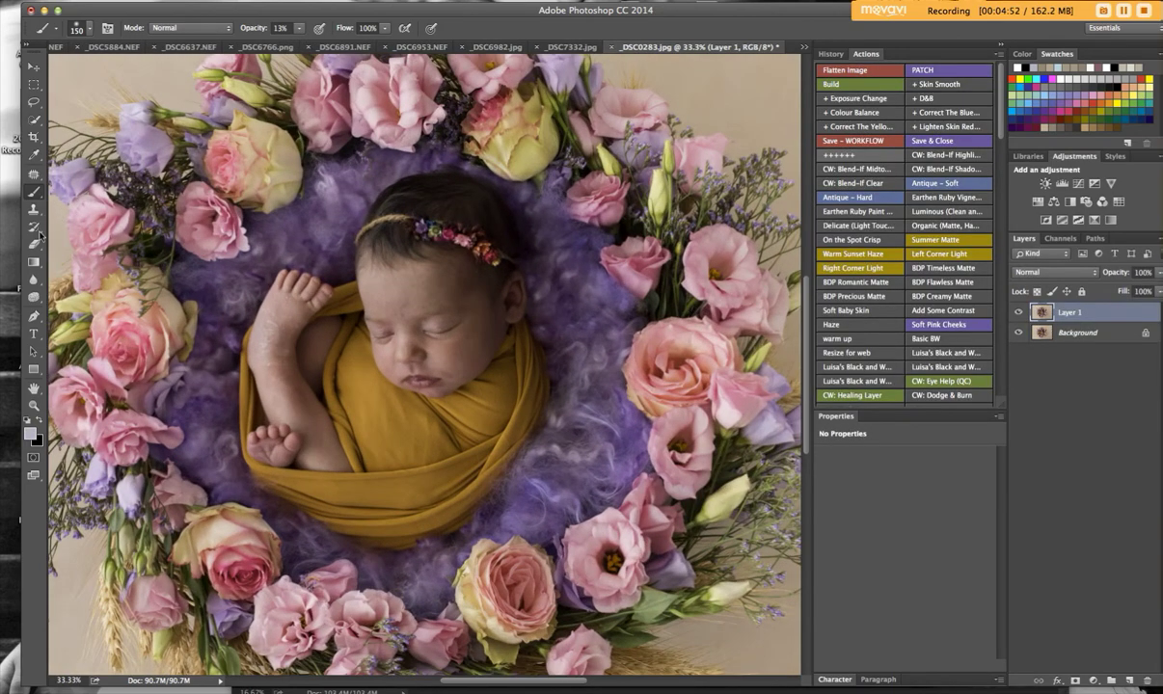
Step: Patch the blemishes on the baby's forehead and between the eyes, and fade the last patch
{"action": "left_click", "coordinate": [34, 174]}
{"action": "mouse_move", "coordinate": [414, 314]}
{"action": "left_mouse_down"}
{"action": "mouse_move", "coordinate": [405, 288]}
{"action": "mouse_move", "coordinate": [417, 308]}
{"action": "mouse_move", "coordinate": [425, 292]}
{"action": "left_mouse_up"}
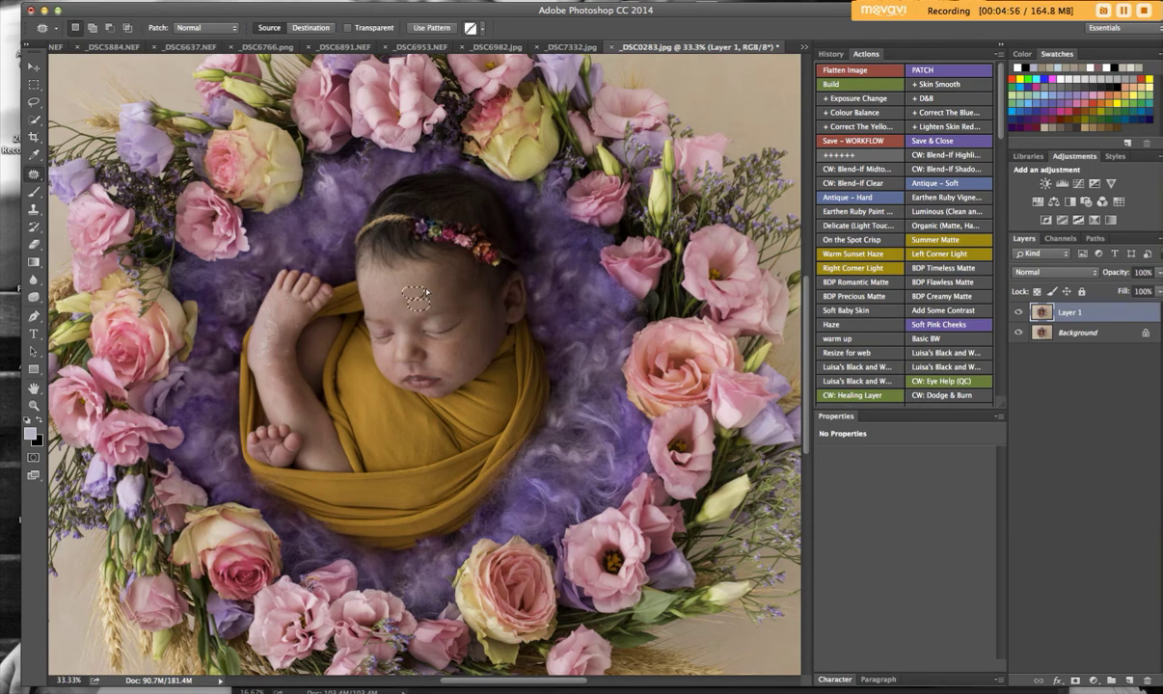
{"action": "key", "text": "super+d"}
{"action": "mouse_move", "coordinate": [420, 305]}
{"action": "left_mouse_down"}
{"action": "mouse_move", "coordinate": [413, 313]}
{"action": "mouse_move", "coordinate": [390, 284]}
{"action": "mouse_move", "coordinate": [428, 299]}
{"action": "left_mouse_up"}
{"action": "mouse_move", "coordinate": [428, 338]}
{"action": "left_mouse_down"}
{"action": "mouse_move", "coordinate": [409, 321]}
{"action": "mouse_move", "coordinate": [426, 336]}
{"action": "left_mouse_up"}
{"action": "left_click", "coordinate": [147, 2]}
{"action": "left_click", "coordinate": [158, 48]}
{"action": "left_click", "coordinate": [702, 521]}
{"action": "left_click", "coordinate": [800, 505]}
Step: Patch the dry skin spots along the baby's raised leg with the Patch tool
{"action": "mouse_move", "coordinate": [274, 352]}
{"action": "left_mouse_down"}
{"action": "mouse_move", "coordinate": [262, 332]}
{"action": "mouse_move", "coordinate": [290, 301]}
{"action": "mouse_move", "coordinate": [277, 329]}
{"action": "left_mouse_up"}
{"action": "left_click_drag", "start_coordinate": [270, 396], "coordinate": [295, 412]}
{"action": "left_click_drag", "start_coordinate": [269, 364], "coordinate": [284, 395]}
{"action": "key", "text": "super+d"}
Step: Patch the uneven skin beside the baby's eye and on the upper forehead
{"action": "mouse_move", "coordinate": [409, 322]}
{"action": "left_mouse_down"}
{"action": "mouse_move", "coordinate": [390, 306]}
{"action": "mouse_move", "coordinate": [393, 284]}
{"action": "mouse_move", "coordinate": [394, 301]}
{"action": "mouse_move", "coordinate": [413, 292]}
{"action": "mouse_move", "coordinate": [394, 321]}
{"action": "left_mouse_up"}
{"action": "key", "text": "super+d"}
{"action": "left_click_drag", "start_coordinate": [438, 290], "coordinate": [429, 288]}
{"action": "key", "text": "super+d"}
{"action": "key", "text": "super+z"}
{"action": "key", "text": "super+d"}
Step: Patch the marks beside the baby's mouth and on both cheeks
{"action": "left_click_drag", "start_coordinate": [447, 375], "coordinate": [453, 371]}
{"action": "key", "text": "super+d"}
{"action": "left_click_drag", "start_coordinate": [449, 369], "coordinate": [482, 367]}
{"action": "key", "text": "super+d"}
{"action": "left_click_drag", "start_coordinate": [366, 348], "coordinate": [390, 364]}
{"action": "key", "text": "super+d"}
{"action": "left_click_drag", "start_coordinate": [474, 330], "coordinate": [468, 336]}
{"action": "left_click_drag", "start_coordinate": [469, 337], "coordinate": [467, 350]}
{"action": "key", "text": "super+d"}
Step: Patch the remaining flaky skin on the shin and near the ankle of the raised leg
{"action": "mouse_move", "coordinate": [289, 358]}
{"action": "left_mouse_down"}
{"action": "mouse_move", "coordinate": [298, 327]}
{"action": "mouse_move", "coordinate": [284, 351]}
{"action": "mouse_move", "coordinate": [292, 381]}
{"action": "left_mouse_up"}
{"action": "key", "text": "super+d"}
{"action": "mouse_move", "coordinate": [292, 329]}
{"action": "left_mouse_down"}
{"action": "mouse_move", "coordinate": [301, 325]}
{"action": "mouse_move", "coordinate": [293, 349]}
{"action": "left_mouse_up"}
{"action": "key", "text": "super+d"}
Step: Patch the spot at the baby's eye beside the raised leg and fade the patch to partial opacity
{"action": "mouse_move", "coordinate": [386, 337]}
{"action": "left_mouse_down"}
{"action": "mouse_move", "coordinate": [382, 322]}
{"action": "mouse_move", "coordinate": [386, 338]}
{"action": "left_mouse_up"}
{"action": "left_click", "coordinate": [125, 2]}
{"action": "left_click", "coordinate": [184, 48]}
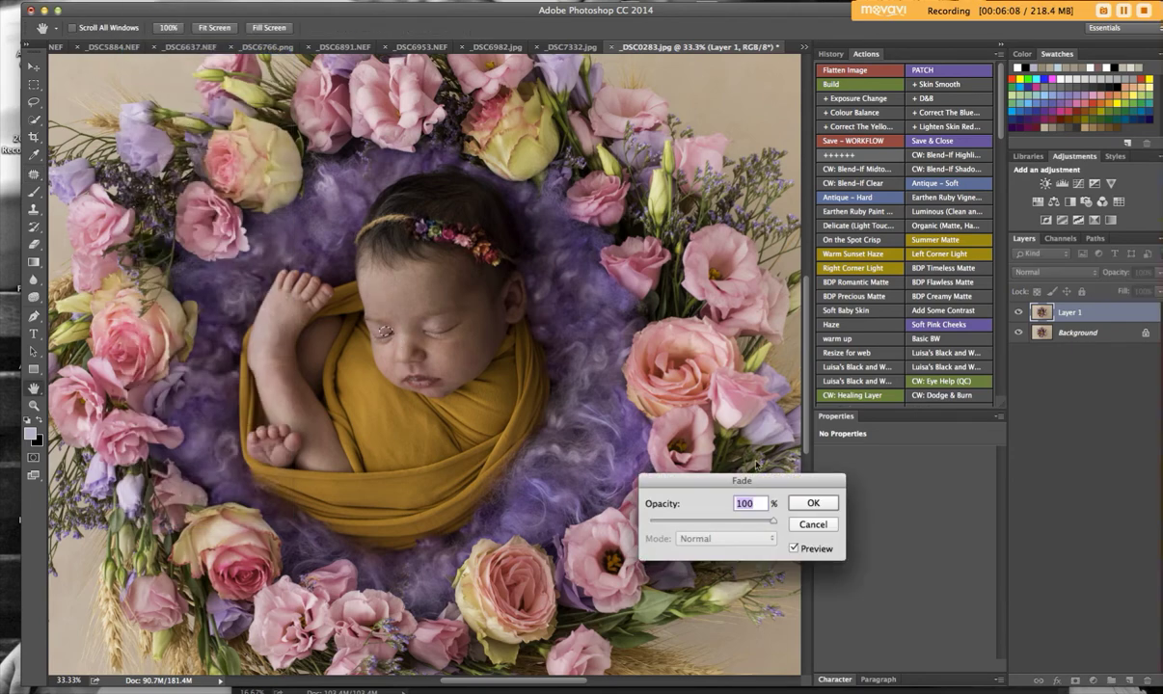
{"action": "left_click_drag", "start_coordinate": [743, 526], "coordinate": [710, 525]}
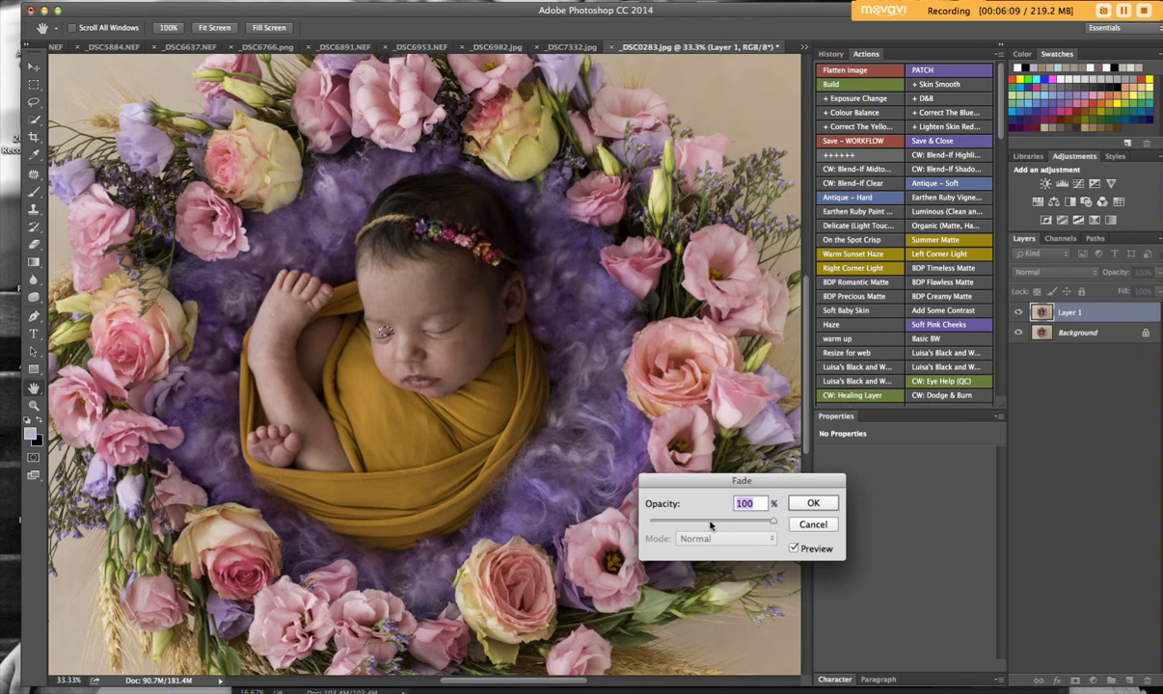
{"action": "left_click", "coordinate": [809, 503]}
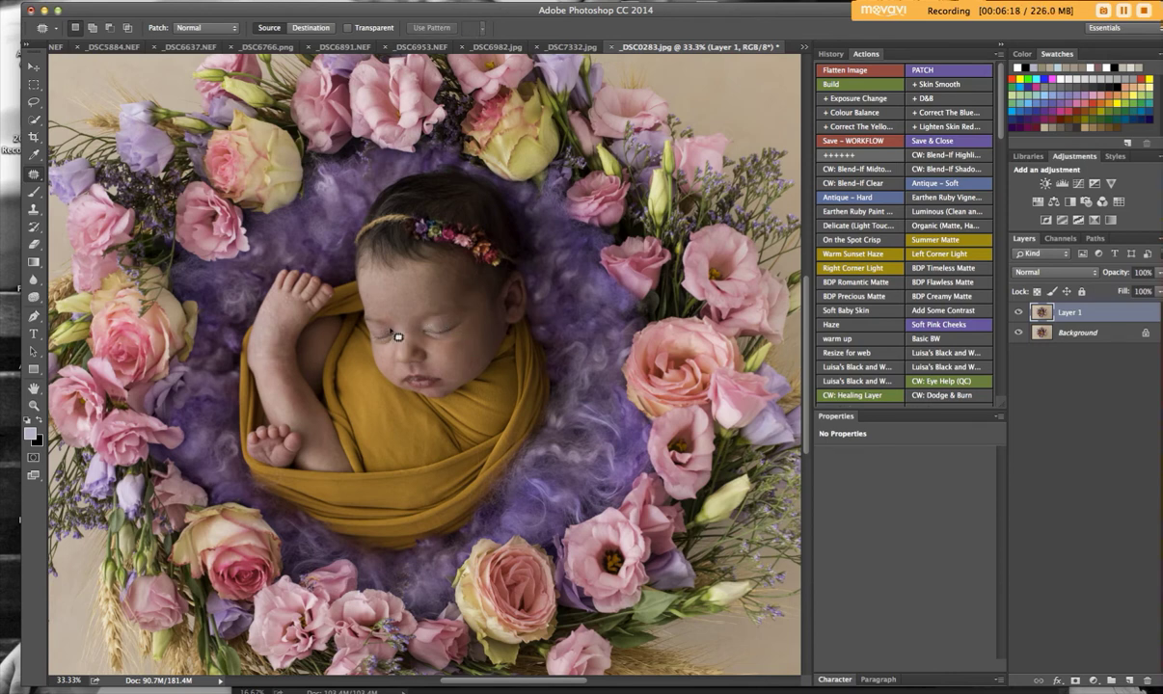
Step: Patch the last uneven areas on the baby's cheeks and forehead
{"action": "mouse_move", "coordinate": [384, 357]}
{"action": "left_mouse_down"}
{"action": "mouse_move", "coordinate": [382, 374]}
{"action": "mouse_move", "coordinate": [370, 346]}
{"action": "left_mouse_up"}
{"action": "key", "text": "super+d"}
{"action": "mouse_move", "coordinate": [467, 375]}
{"action": "left_mouse_down"}
{"action": "mouse_move", "coordinate": [461, 355]}
{"action": "mouse_move", "coordinate": [474, 349]}
{"action": "left_mouse_up"}
{"action": "key", "text": "ctrl+d"}
{"action": "left_click_drag", "start_coordinate": [432, 308], "coordinate": [441, 296]}
{"action": "key", "text": "ctrl+d"}
{"action": "left_click_drag", "start_coordinate": [474, 375], "coordinate": [468, 366]}
{"action": "left_click_drag", "start_coordinate": [467, 366], "coordinate": [487, 353]}
{"action": "key", "text": "super+d"}
Step: Run the Build action to add the retouching layers and expand the Colour group
{"action": "left_click", "coordinate": [884, 84]}
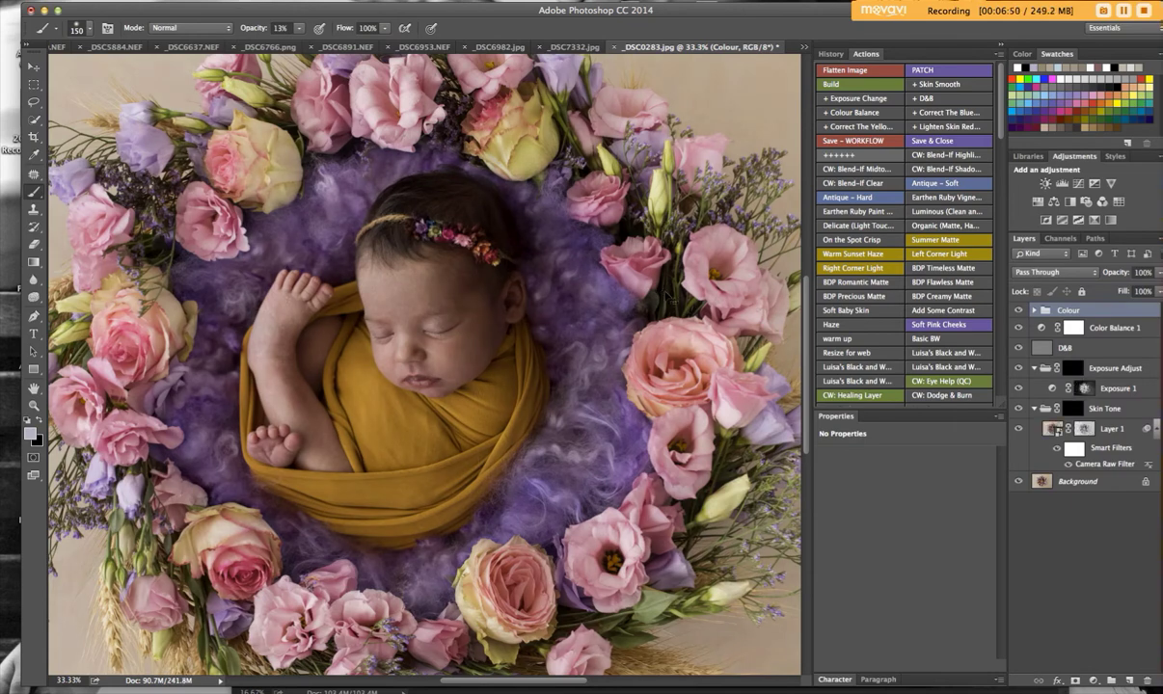
{"action": "key", "text": "super+minus"}
{"action": "left_click", "coordinate": [1099, 328]}
{"action": "left_click", "coordinate": [1034, 311]}
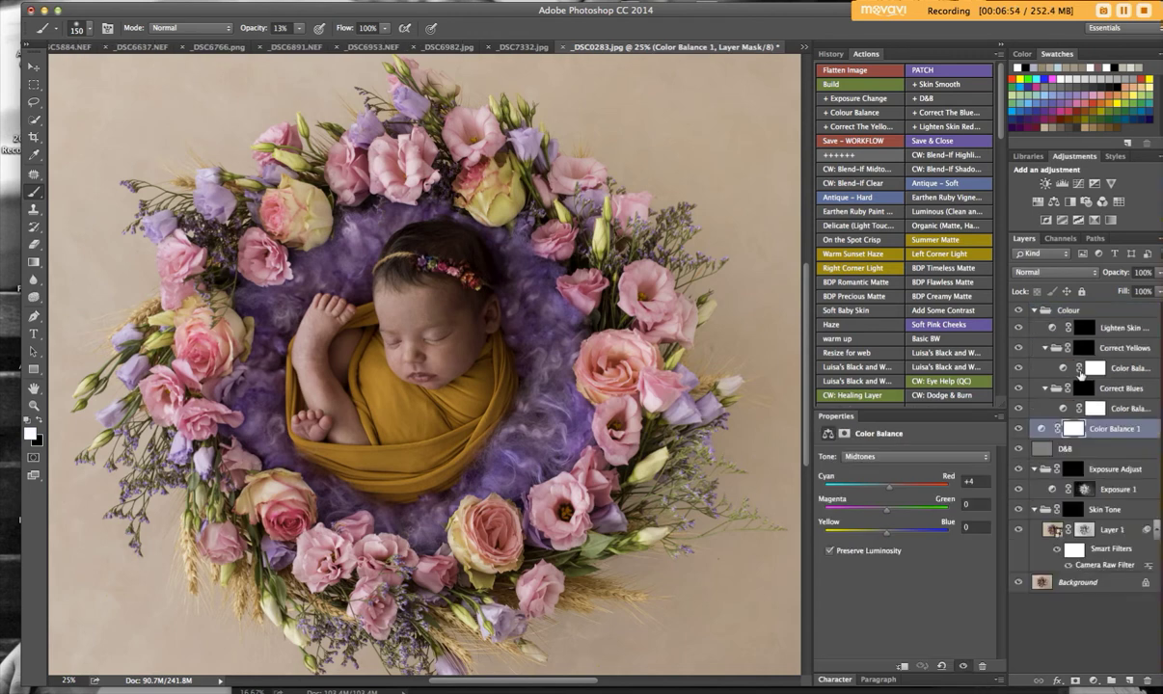
Step: Paint the Correct Yellows group mask white along the wrap's lower edge and the purple fluff beside it at 13% brush opacity
{"action": "left_click", "coordinate": [1084, 349]}
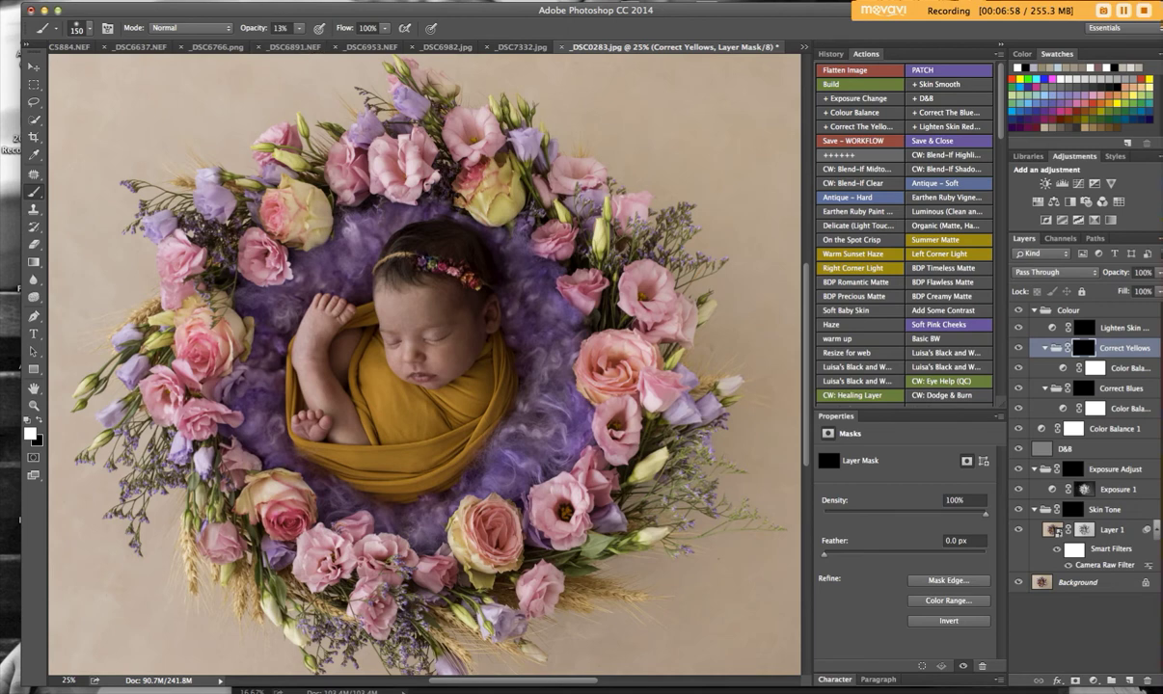
{"action": "mouse_move", "coordinate": [556, 410]}
{"action": "left_mouse_down"}
{"action": "mouse_move", "coordinate": [515, 419]}
{"action": "mouse_move", "coordinate": [547, 368]}
{"action": "mouse_move", "coordinate": [524, 342]}
{"action": "mouse_move", "coordinate": [506, 432]}
{"action": "left_mouse_up"}
{"action": "mouse_move", "coordinate": [410, 518]}
{"action": "left_mouse_down"}
{"action": "mouse_move", "coordinate": [314, 458]}
{"action": "mouse_move", "coordinate": [269, 387]}
{"action": "mouse_move", "coordinate": [263, 294]}
{"action": "mouse_move", "coordinate": [345, 286]}
{"action": "mouse_move", "coordinate": [428, 214]}
{"action": "mouse_move", "coordinate": [543, 376]}
{"action": "mouse_move", "coordinate": [524, 450]}
{"action": "mouse_move", "coordinate": [537, 440]}
{"action": "mouse_move", "coordinate": [553, 383]}
{"action": "mouse_move", "coordinate": [488, 467]}
{"action": "mouse_move", "coordinate": [241, 440]}
{"action": "mouse_move", "coordinate": [518, 464]}
{"action": "left_mouse_up"}
Step: Adjust the layer opacity of the Correct Blues Color Balance and paint the group's mask white over the baby, enlarging the brush to 300 px
{"action": "left_click", "coordinate": [1134, 415]}
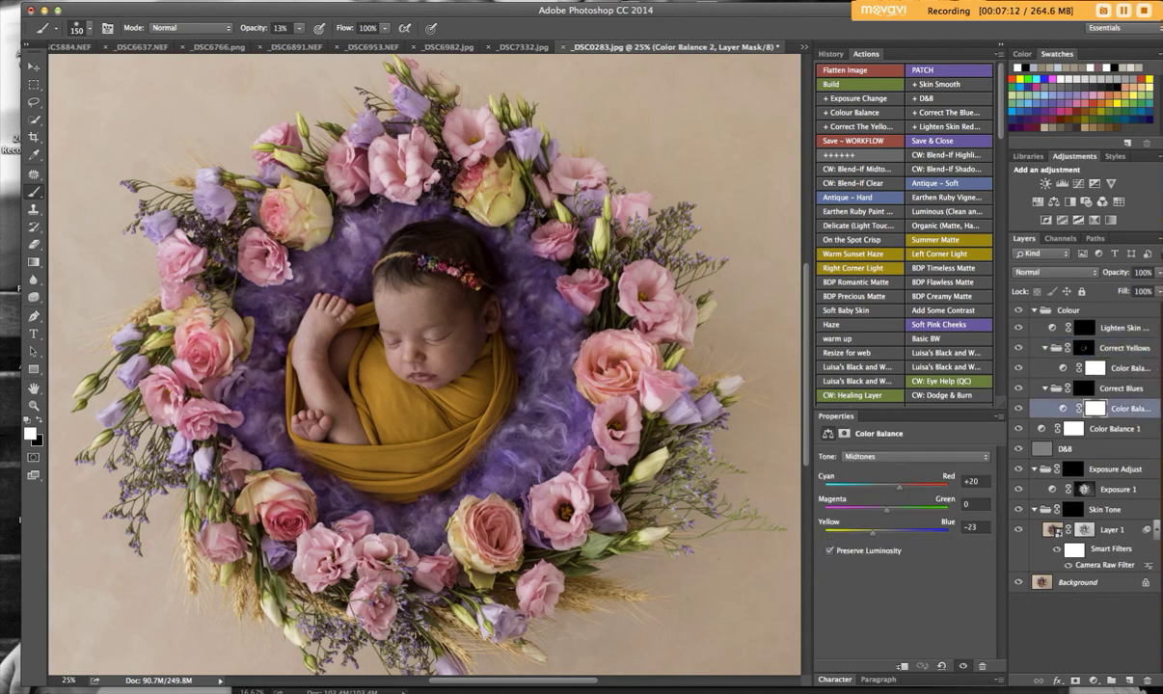
{"action": "left_click", "coordinate": [1158, 274]}
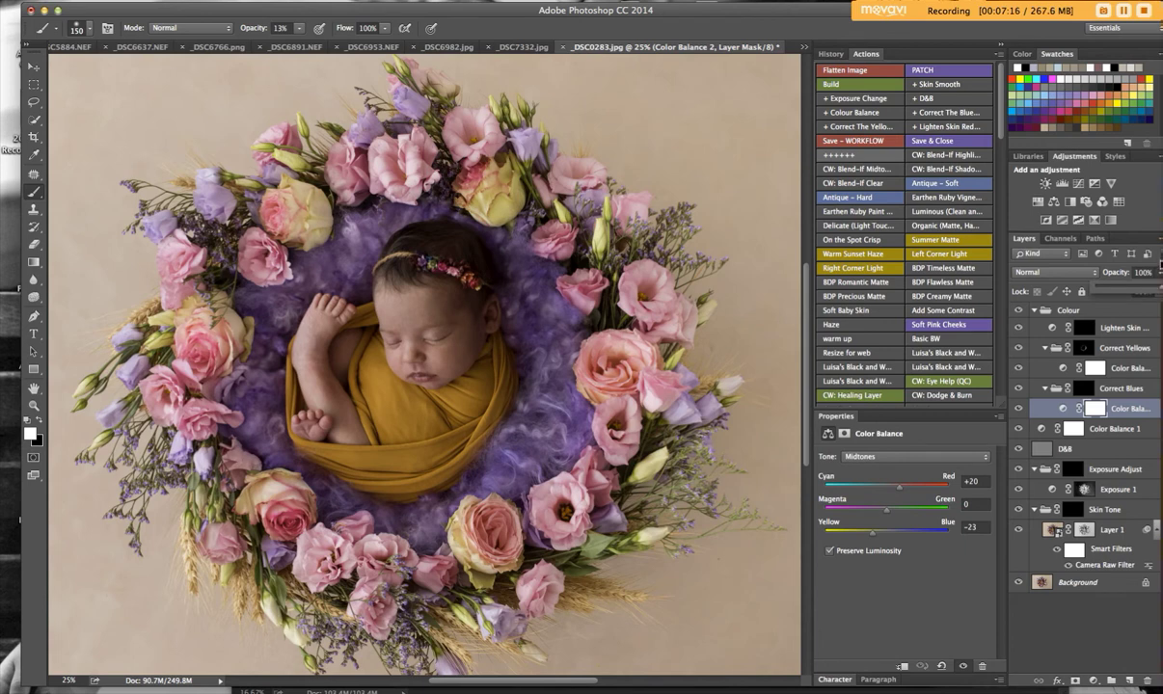
{"action": "left_click_drag", "start_coordinate": [1158, 278], "coordinate": [1152, 292]}
{"action": "left_click", "coordinate": [1084, 387]}
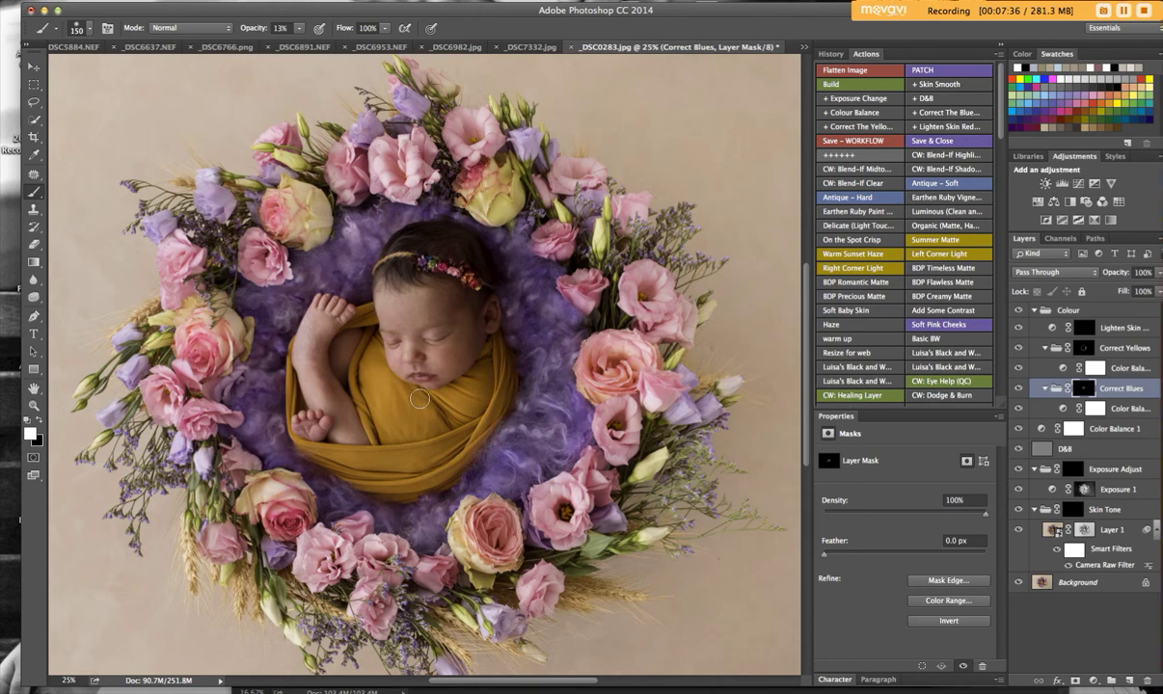
{"action": "right_click", "coordinate": [135, 60]}
{"action": "type", "text": "300"}
{"action": "key", "text": "Return"}
Step: Brighten the baby's face by painting the Exposure Adjust group mask with a 444 px white brush at 21% opacity
{"action": "left_click", "coordinate": [1024, 465]}
{"action": "left_click", "coordinate": [300, 29]}
{"action": "left_click", "coordinate": [311, 42]}
{"action": "left_click", "coordinate": [90, 31]}
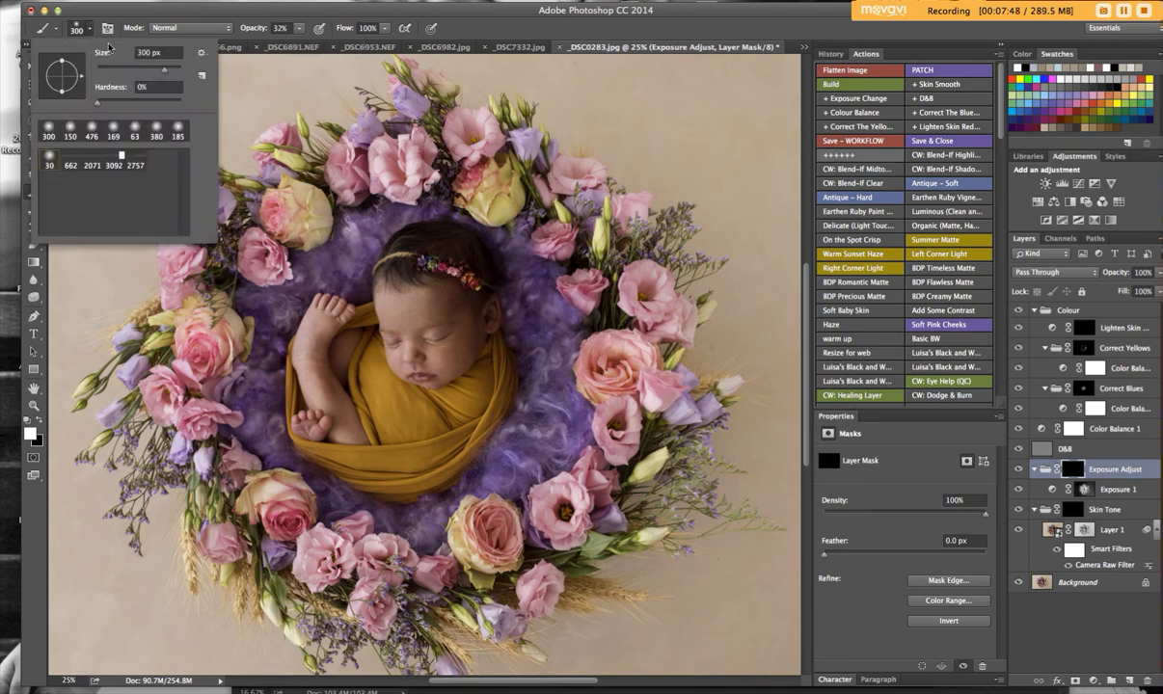
{"action": "left_click_drag", "start_coordinate": [167, 72], "coordinate": [170, 71]}
{"action": "left_click", "coordinate": [299, 28]}
{"action": "left_click", "coordinate": [293, 42]}
{"action": "mouse_move", "coordinate": [415, 327]}
{"action": "left_mouse_down"}
{"action": "mouse_move", "coordinate": [439, 355]}
{"action": "mouse_move", "coordinate": [449, 314]}
{"action": "mouse_move", "coordinate": [462, 353]}
{"action": "mouse_move", "coordinate": [473, 292]}
{"action": "mouse_move", "coordinate": [499, 349]}
{"action": "mouse_move", "coordinate": [477, 415]}
{"action": "mouse_move", "coordinate": [387, 449]}
{"action": "mouse_move", "coordinate": [319, 363]}
{"action": "mouse_move", "coordinate": [415, 317]}
{"action": "mouse_move", "coordinate": [444, 318]}
{"action": "mouse_move", "coordinate": [448, 361]}
{"action": "mouse_move", "coordinate": [452, 311]}
{"action": "mouse_move", "coordinate": [438, 390]}
{"action": "mouse_move", "coordinate": [450, 280]}
{"action": "mouse_move", "coordinate": [472, 371]}
{"action": "mouse_move", "coordinate": [480, 294]}
{"action": "mouse_move", "coordinate": [471, 441]}
{"action": "mouse_move", "coordinate": [418, 490]}
{"action": "mouse_move", "coordinate": [425, 482]}
{"action": "mouse_move", "coordinate": [346, 440]}
{"action": "mouse_move", "coordinate": [321, 391]}
{"action": "mouse_move", "coordinate": [358, 372]}
{"action": "mouse_move", "coordinate": [416, 449]}
{"action": "mouse_move", "coordinate": [476, 411]}
{"action": "mouse_move", "coordinate": [469, 303]}
{"action": "left_mouse_up"}
Step: Add a Hue/Saturation adjustment above the D&B layer with the Yellows hue set to -8
{"action": "left_click", "coordinate": [1080, 449]}
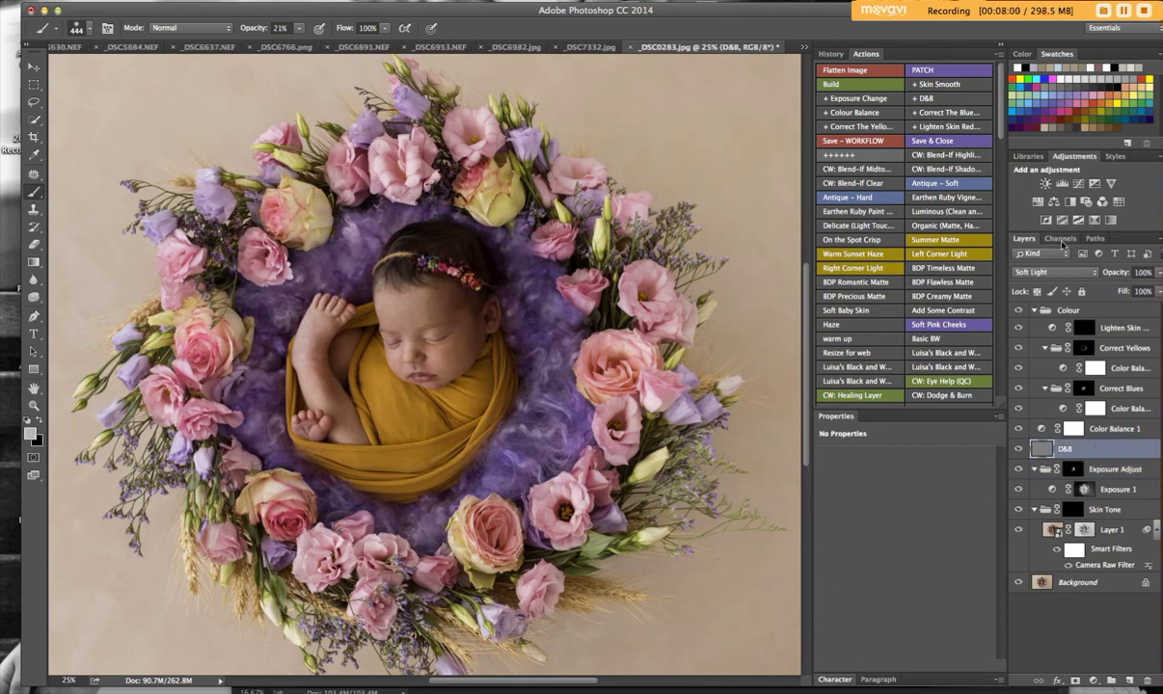
{"action": "left_click", "coordinate": [1038, 201]}
{"action": "left_click", "coordinate": [916, 474]}
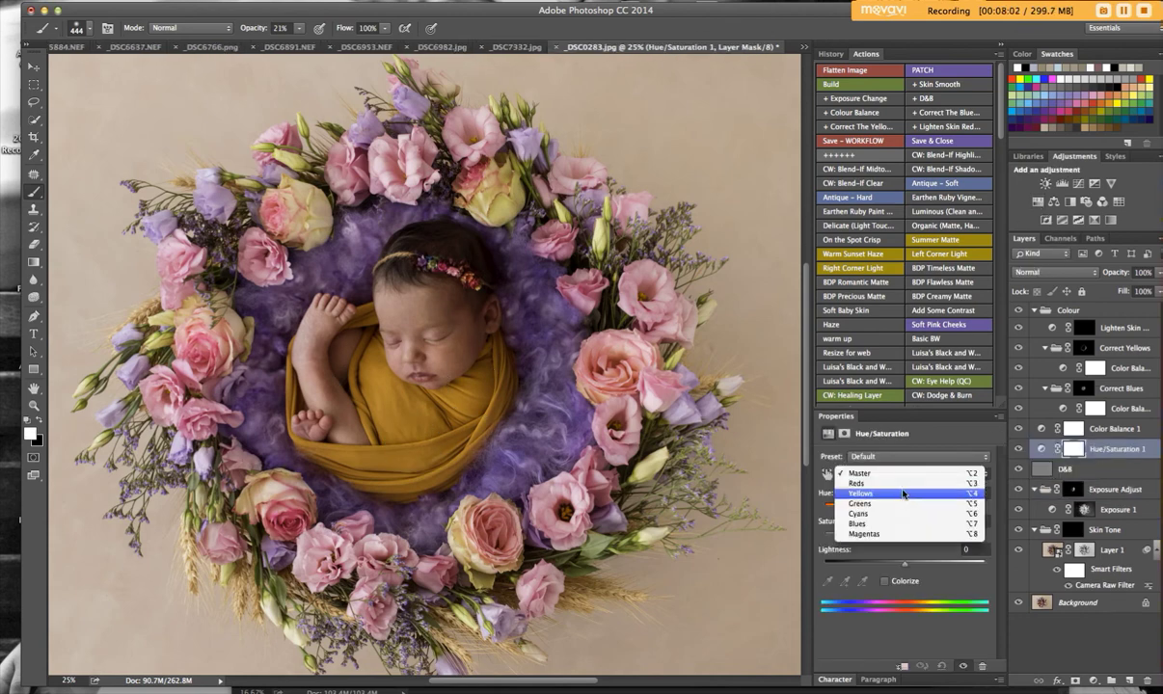
{"action": "left_click", "coordinate": [906, 500]}
{"action": "left_click_drag", "start_coordinate": [905, 507], "coordinate": [901, 509]}
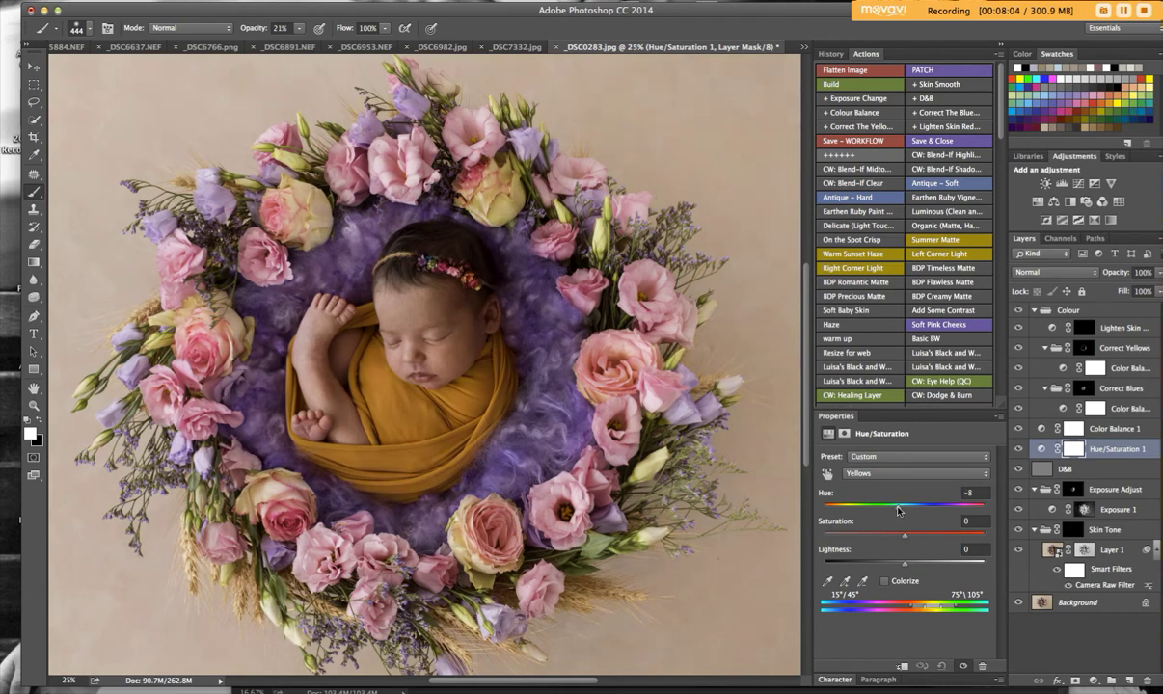
Step: Add a second mask to the Hue/Saturation layer and invert its first mask to black
{"action": "left_click", "coordinate": [1075, 681]}
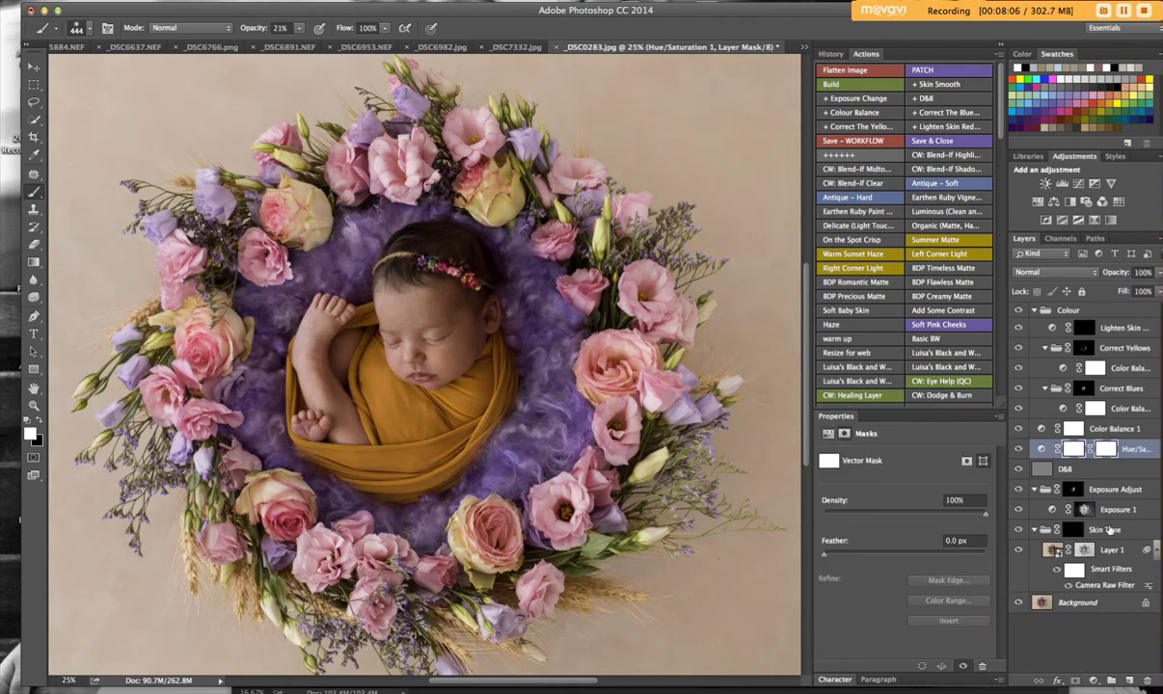
{"action": "left_click", "coordinate": [1106, 457]}
{"action": "key", "text": "ctrl+i"}
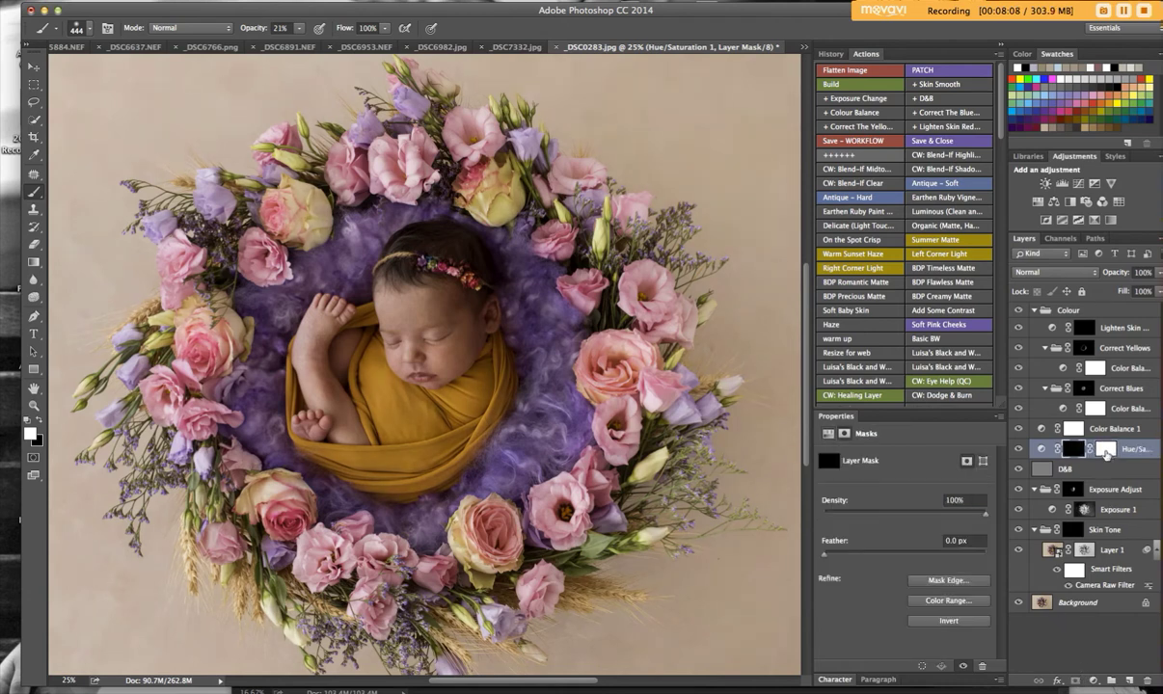
Step: Paint the black Hue/Saturation mask white over the baby's face and raised leg with the 444 px brush at 49% opacity
{"action": "key", "text": "4"}
{"action": "key", "text": "9"}
{"action": "mouse_move", "coordinate": [422, 332]}
{"action": "left_mouse_down"}
{"action": "mouse_move", "coordinate": [400, 340]}
{"action": "mouse_move", "coordinate": [417, 332]}
{"action": "mouse_move", "coordinate": [402, 306]}
{"action": "left_mouse_up"}
{"action": "mouse_move", "coordinate": [318, 313]}
{"action": "left_mouse_down"}
{"action": "mouse_move", "coordinate": [304, 373]}
{"action": "mouse_move", "coordinate": [333, 401]}
{"action": "left_mouse_up"}
Step: Dodge highlights on the baby's face and leg on the D&B layer with a 92 px white brush at 4% opacity
{"action": "left_click", "coordinate": [1044, 468]}
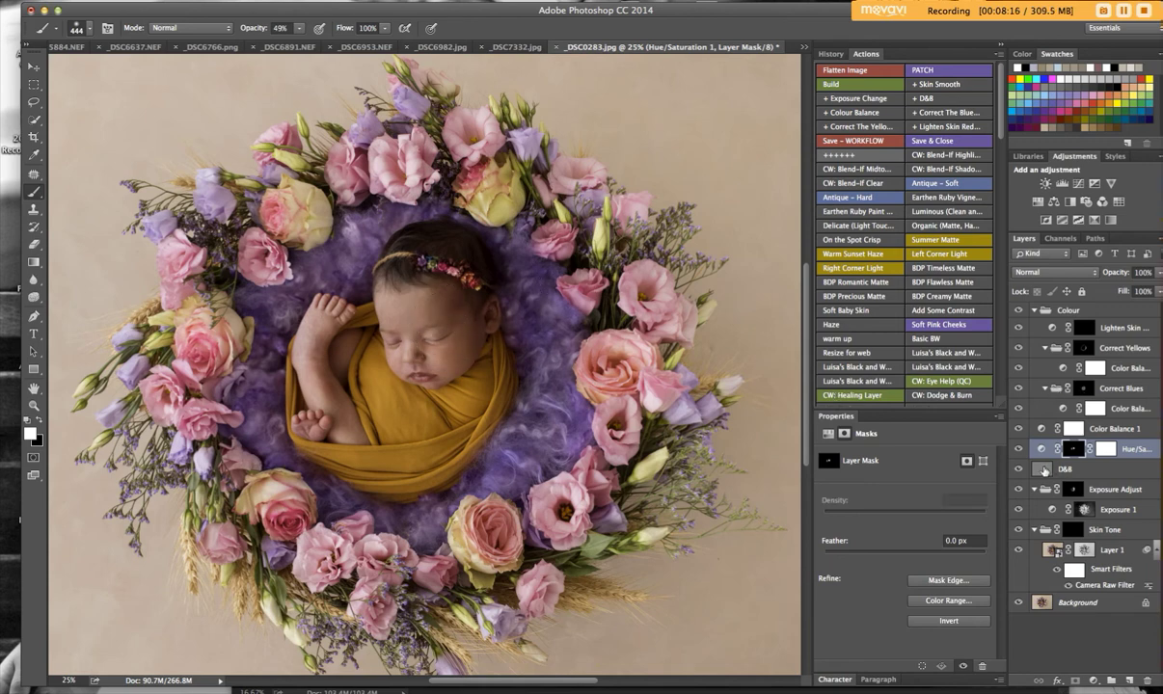
{"action": "left_click", "coordinate": [89, 29]}
{"action": "left_click", "coordinate": [143, 62]}
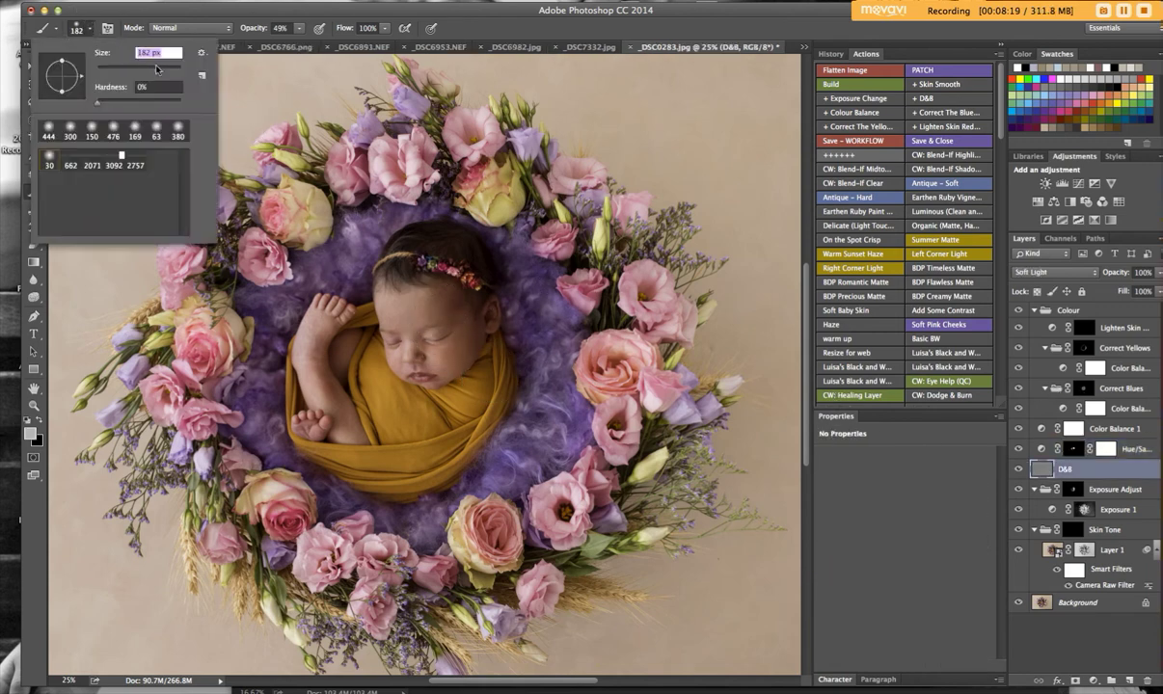
{"action": "left_click", "coordinate": [299, 28]}
{"action": "left_click_drag", "start_coordinate": [284, 40], "coordinate": [256, 43]}
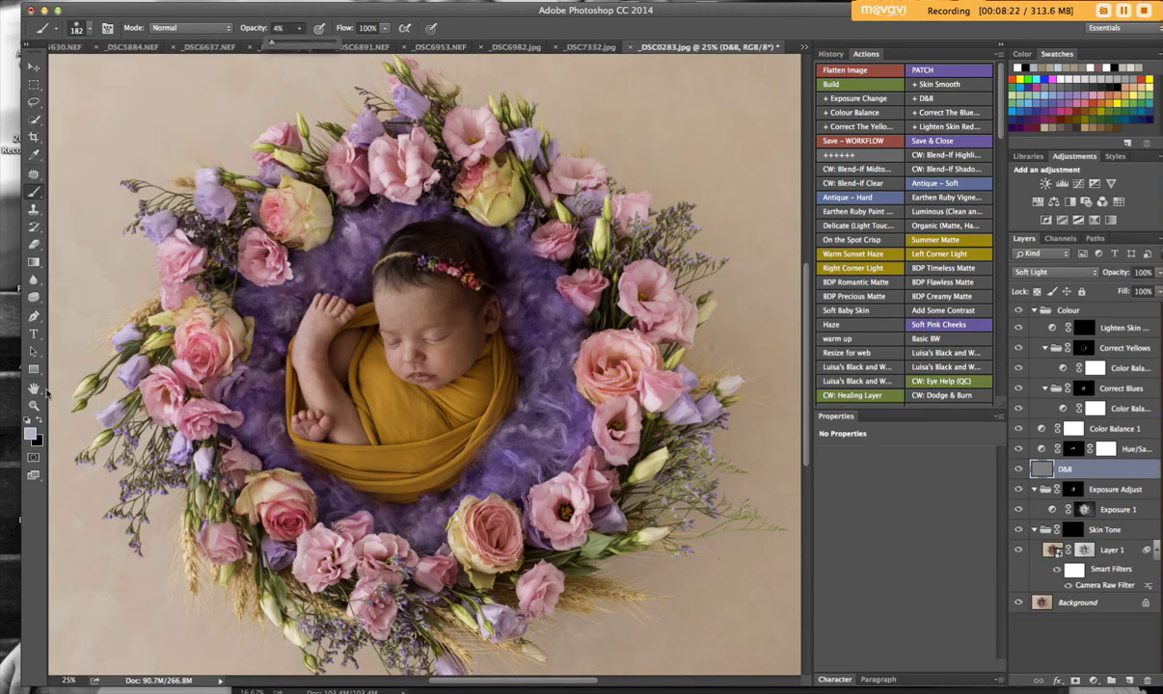
{"action": "left_click", "coordinate": [87, 28]}
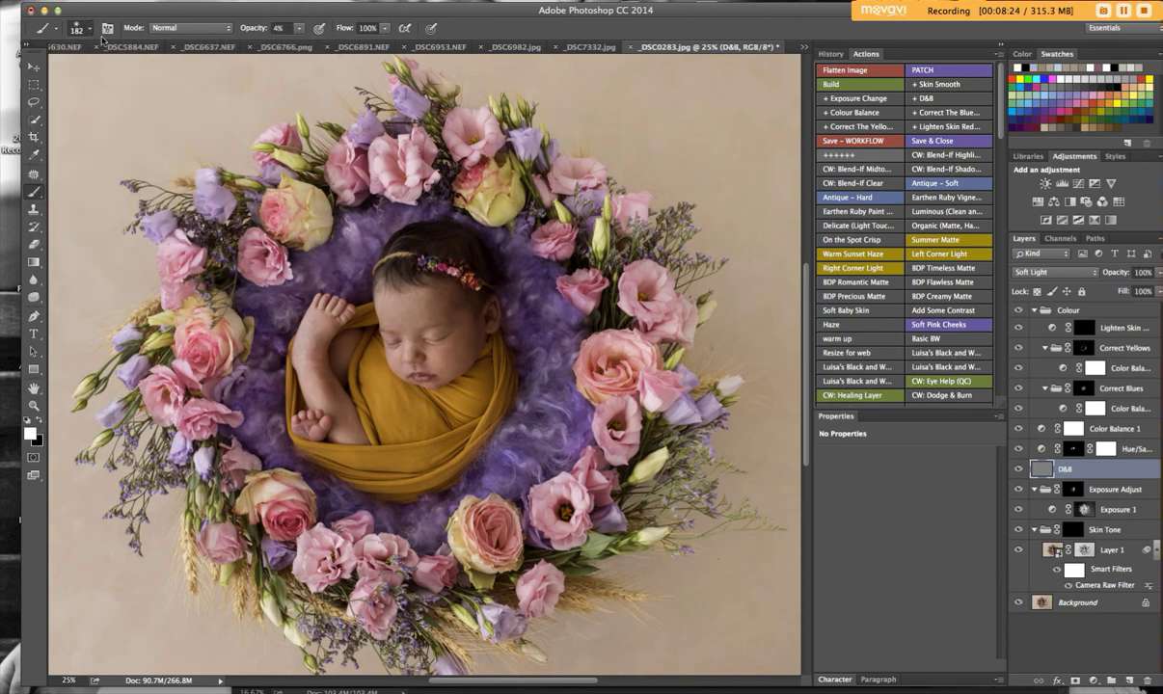
{"action": "left_click", "coordinate": [136, 71]}
{"action": "key", "text": "Return"}
{"action": "mouse_move", "coordinate": [428, 298]}
{"action": "left_mouse_down"}
{"action": "mouse_move", "coordinate": [390, 298]}
{"action": "mouse_move", "coordinate": [399, 328]}
{"action": "mouse_move", "coordinate": [413, 313]}
{"action": "mouse_move", "coordinate": [441, 334]}
{"action": "left_mouse_up"}
{"action": "left_click_drag", "start_coordinate": [312, 344], "coordinate": [318, 352]}
{"action": "mouse_move", "coordinate": [428, 316]}
{"action": "left_mouse_down"}
{"action": "mouse_move", "coordinate": [413, 304]}
{"action": "mouse_move", "coordinate": [369, 320]}
{"action": "mouse_move", "coordinate": [422, 350]}
{"action": "left_mouse_up"}
Step: Darken the baby's closed eyelash lines on the D&B layer with a 7 px black brush at 19% opacity
{"action": "left_click", "coordinate": [40, 426]}
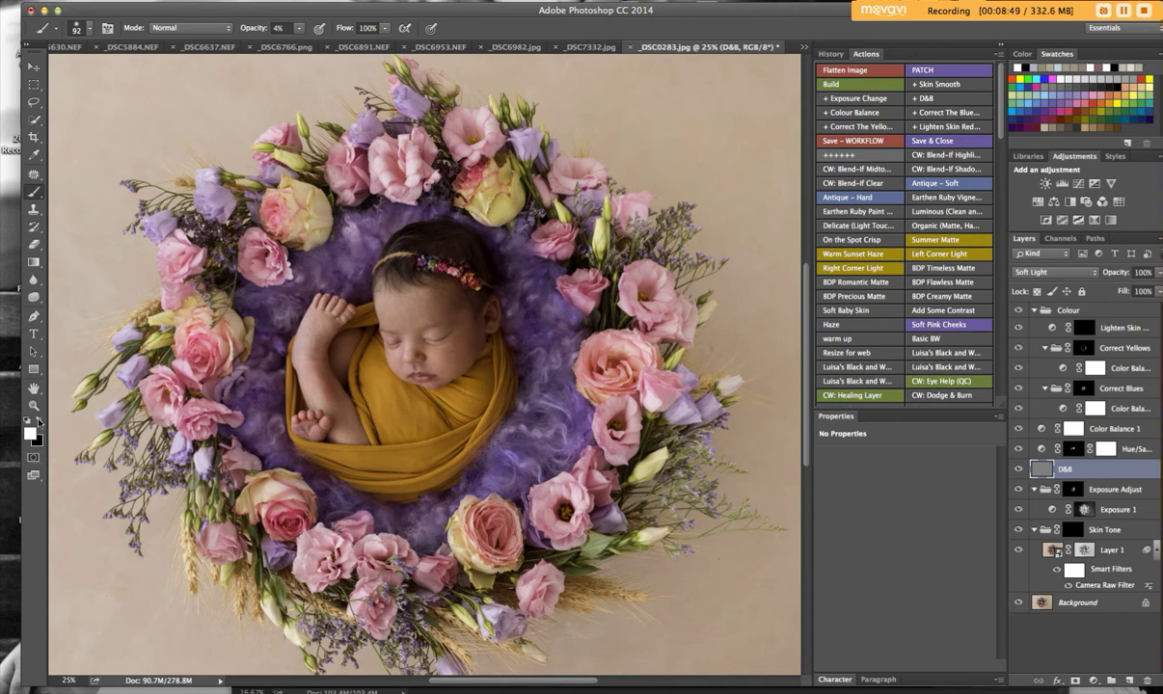
{"action": "left_click", "coordinate": [89, 29]}
{"action": "left_click", "coordinate": [101, 71]}
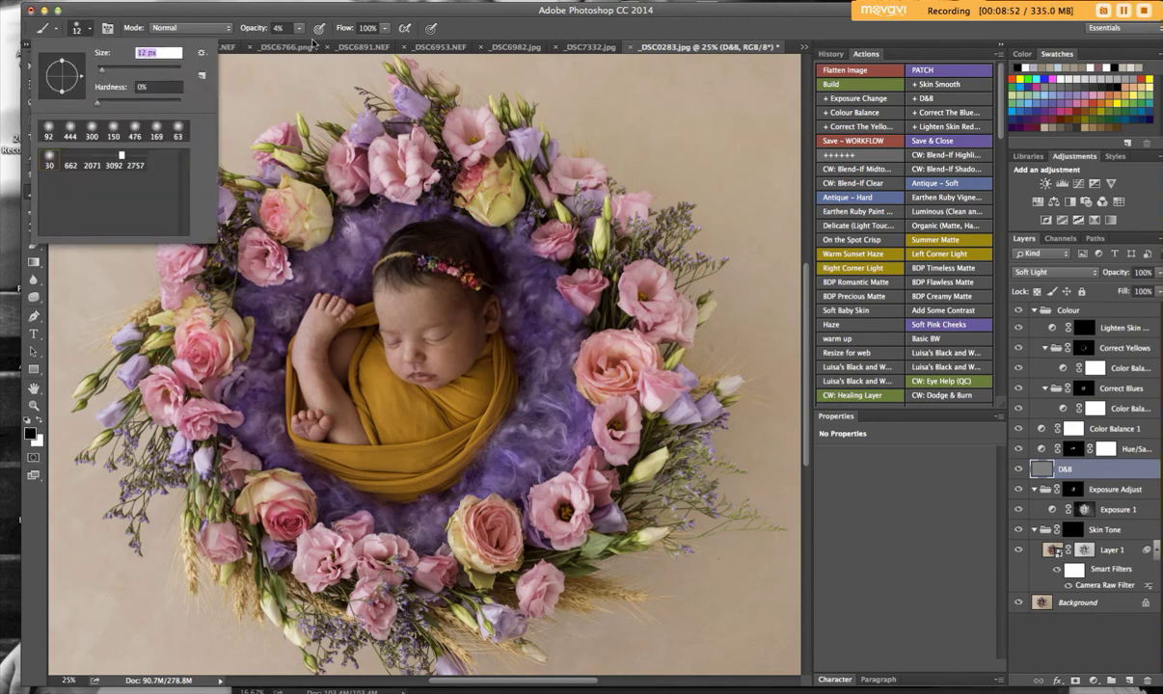
{"action": "left_click", "coordinate": [298, 28]}
{"action": "left_click", "coordinate": [304, 43]}
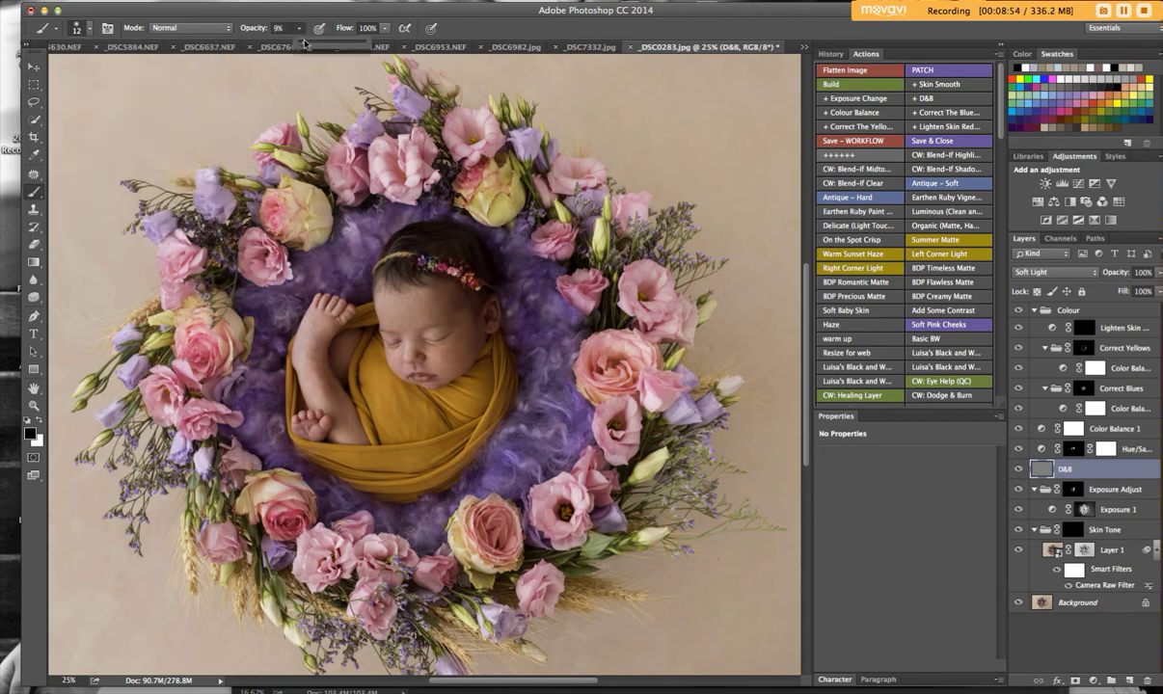
{"action": "key", "text": "super+equal"}
{"action": "key", "text": "super+equal"}
{"action": "key", "text": "super+equal"}
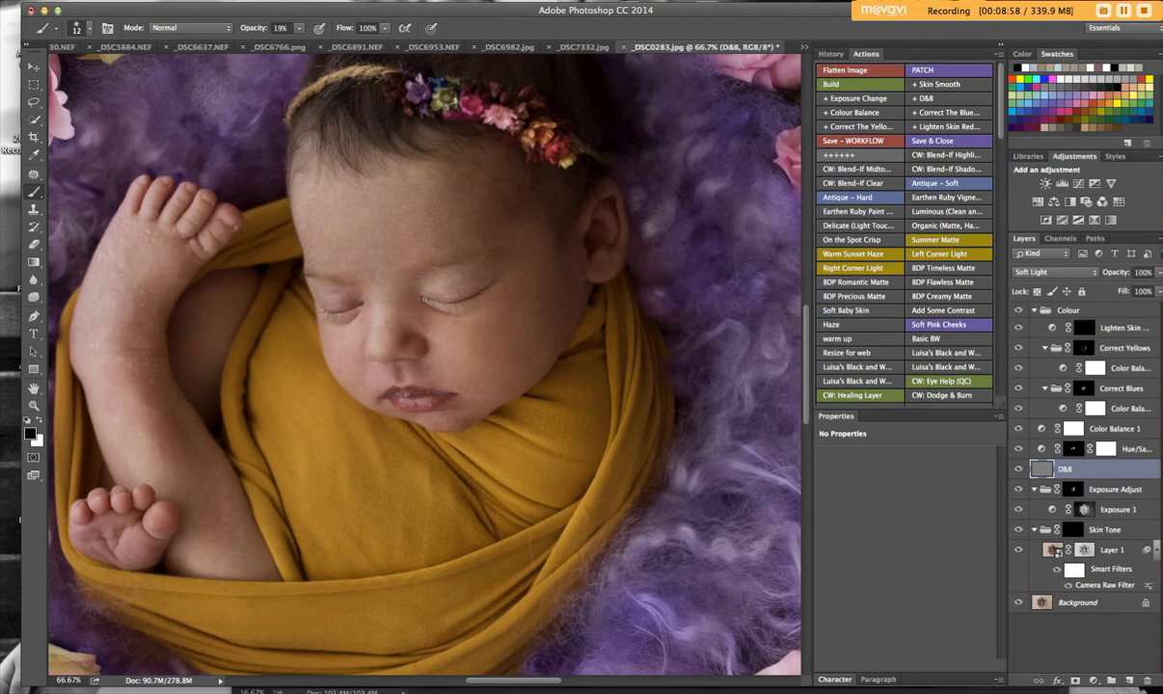
{"action": "left_click", "coordinate": [90, 32]}
{"action": "left_click", "coordinate": [103, 69]}
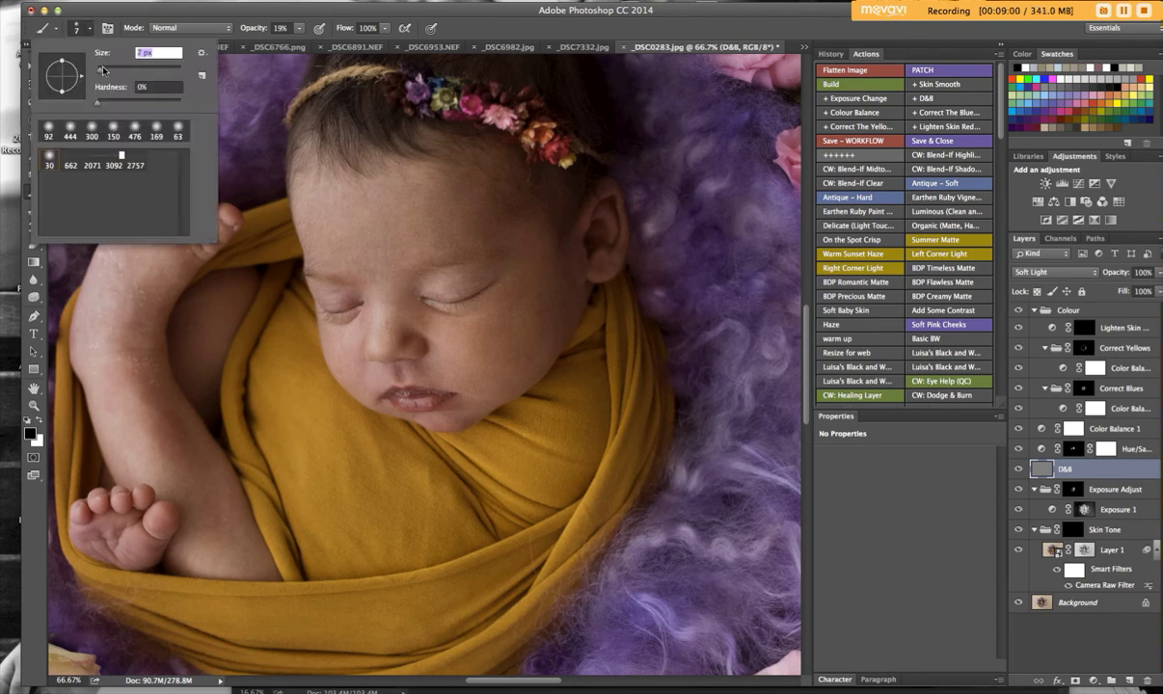
{"action": "key", "text": "Return"}
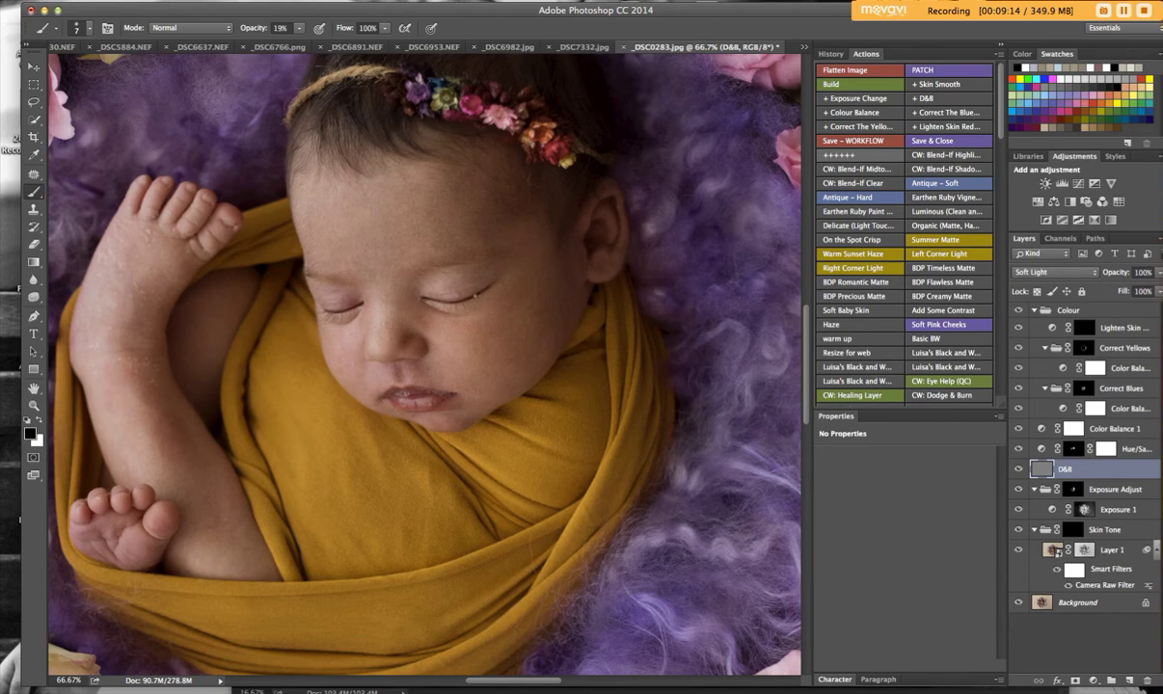
{"action": "key", "text": "super+minus"}
{"action": "key", "text": "super+minus"}
{"action": "key", "text": "super+minus"}
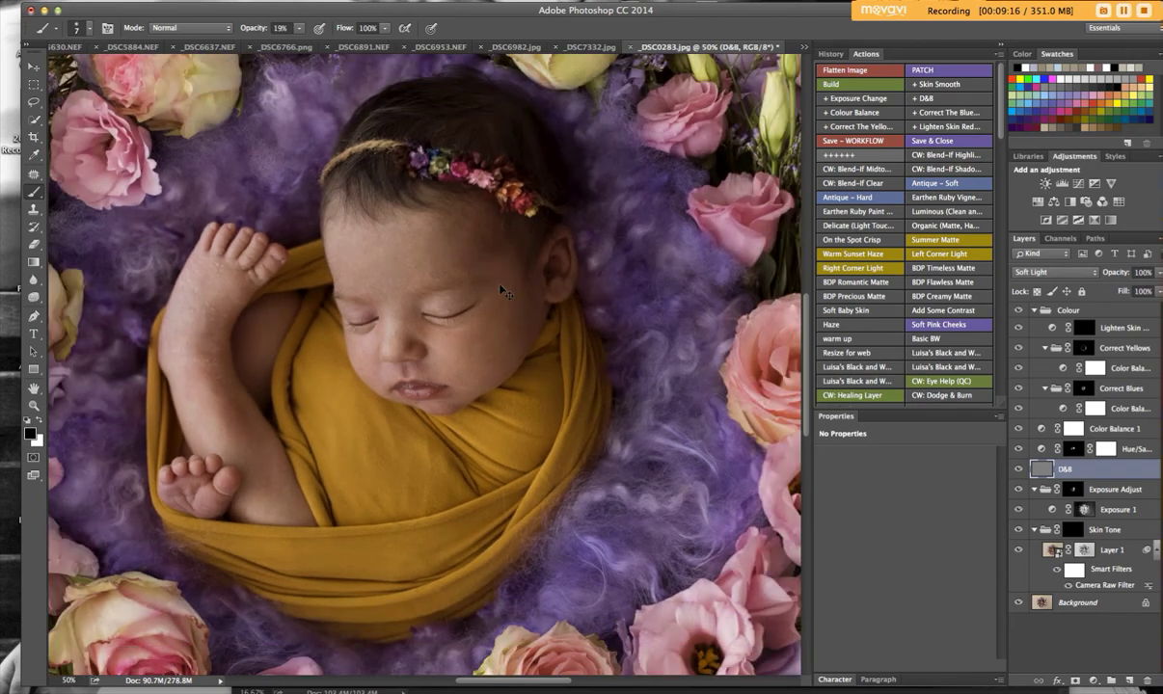
Step: Flatten the image and run the Soft Baby Skin action to add its black-masked group
{"action": "key", "text": "super+minus"}
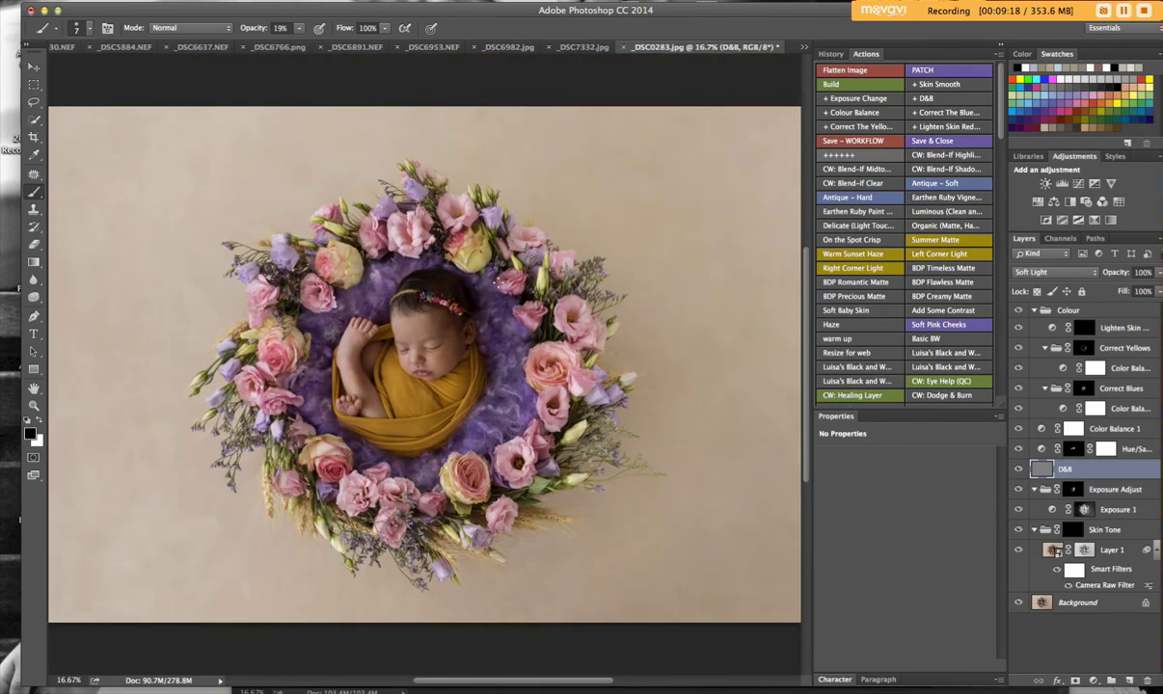
{"action": "left_click", "coordinate": [882, 73]}
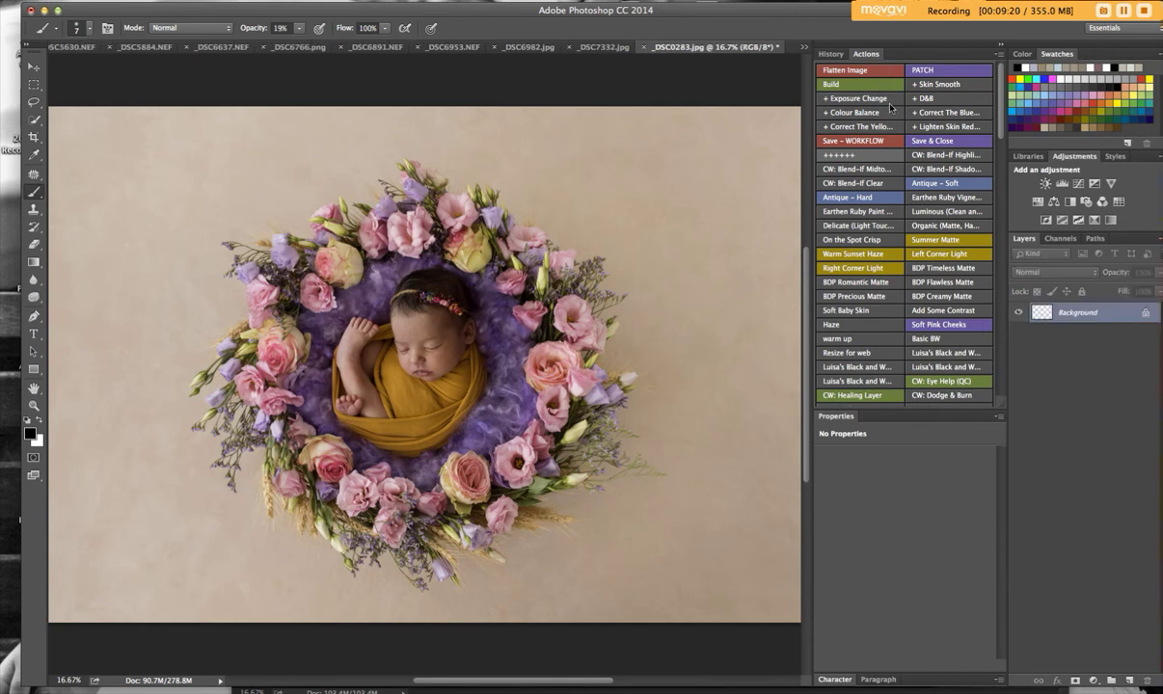
{"action": "left_click", "coordinate": [863, 340]}
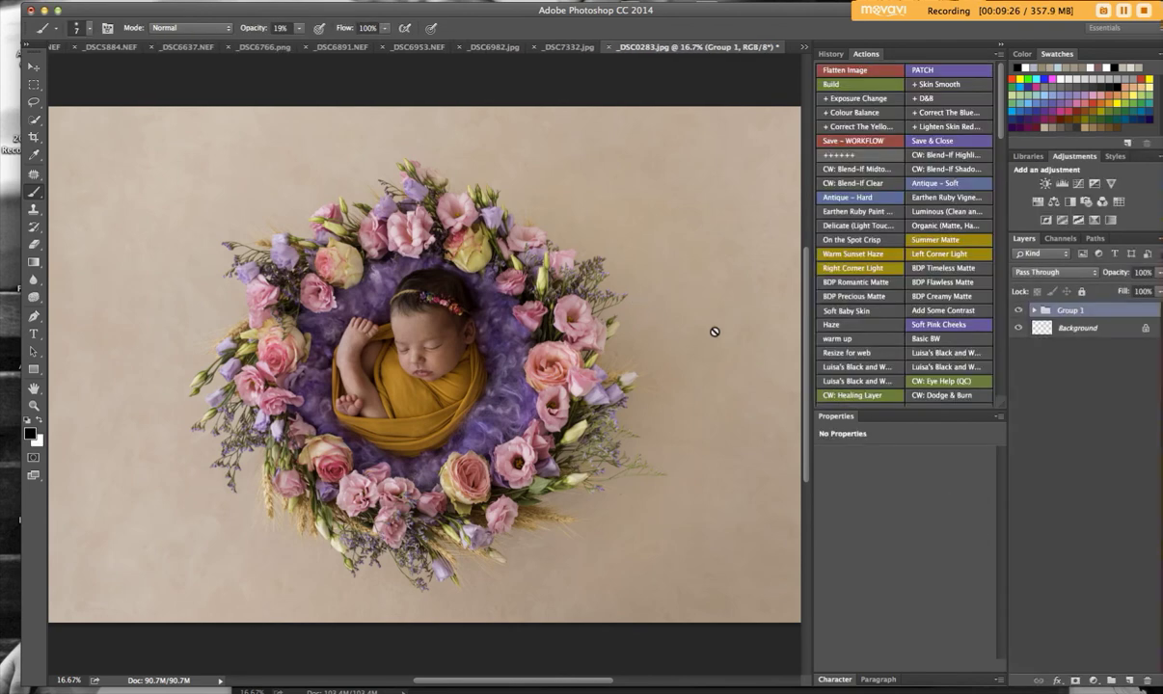
{"action": "left_click", "coordinate": [745, 234]}
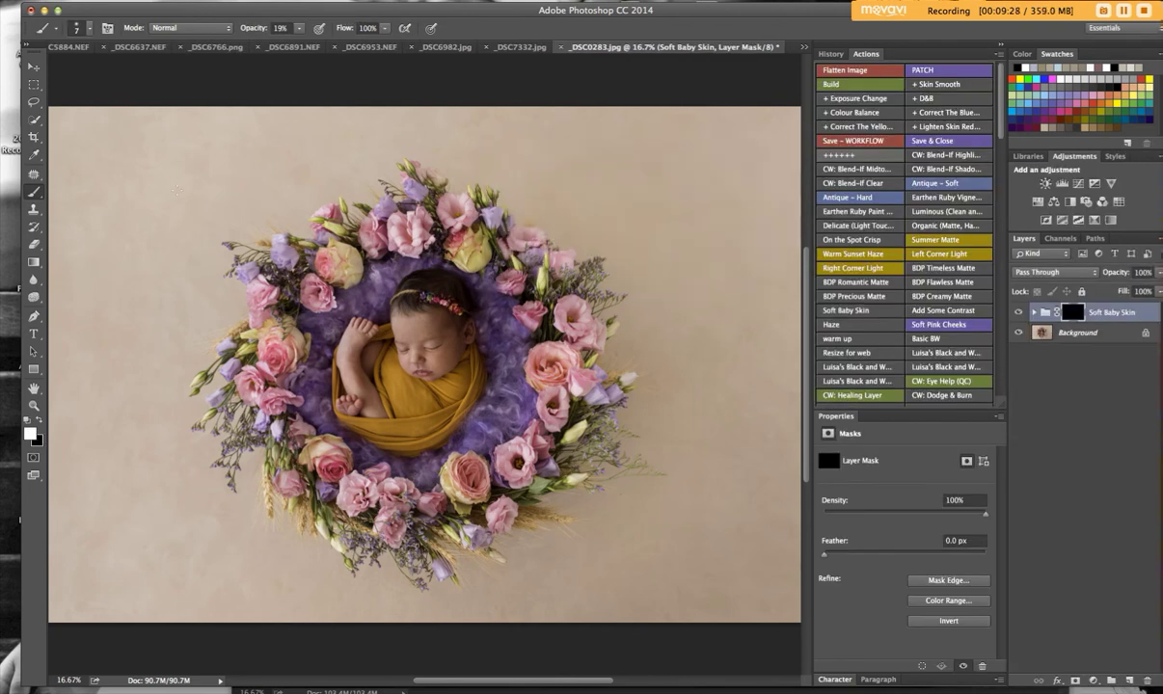
Step: Paint the Soft Baby Skin mask white over the baby's skin with a 175 px brush at 50% opacity
{"action": "left_click", "coordinate": [79, 27]}
{"action": "left_click", "coordinate": [145, 69]}
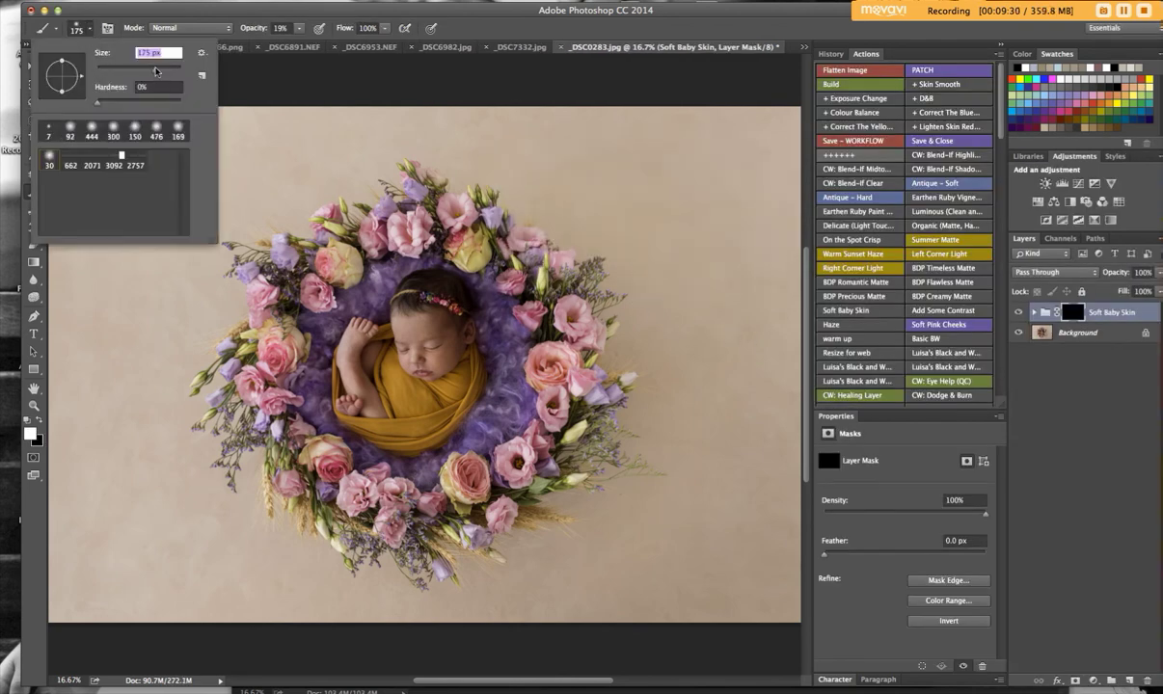
{"action": "left_click", "coordinate": [297, 28]}
{"action": "left_click_drag", "start_coordinate": [299, 41], "coordinate": [329, 54]}
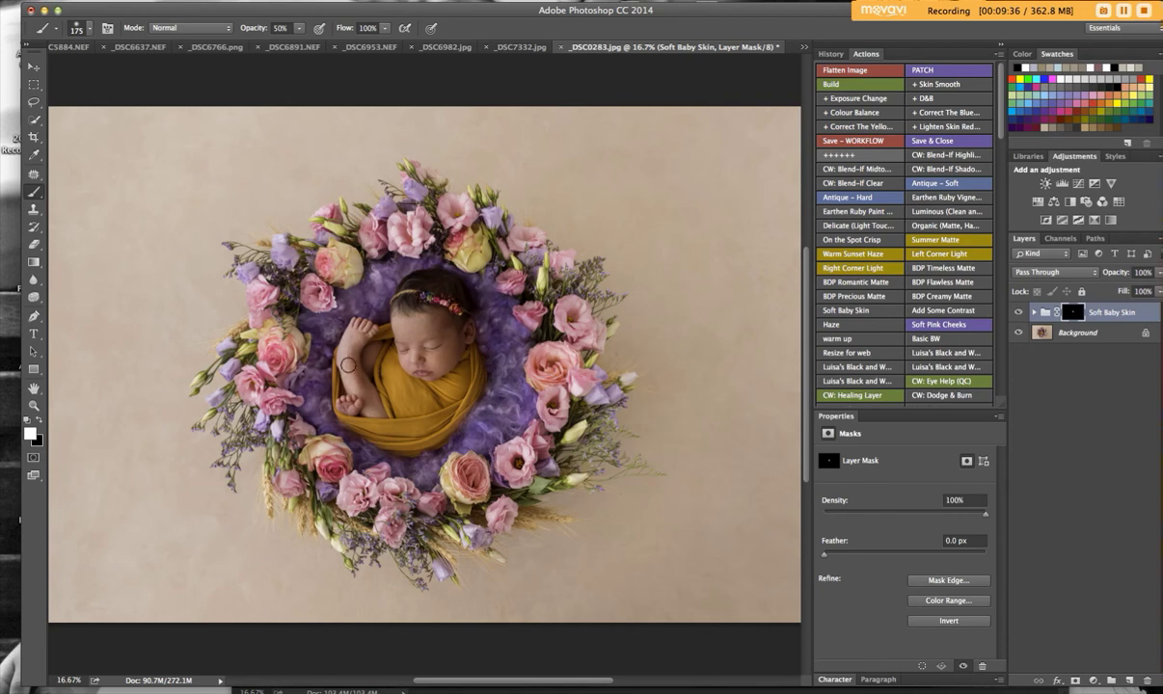
Step: Erase parts of the Soft Baby Skin mask around the baby's face with a 105 px eraser at 100% opacity
{"action": "left_click", "coordinate": [34, 244]}
{"action": "left_click", "coordinate": [91, 29]}
{"action": "left_click_drag", "start_coordinate": [139, 69], "coordinate": [132, 68]}
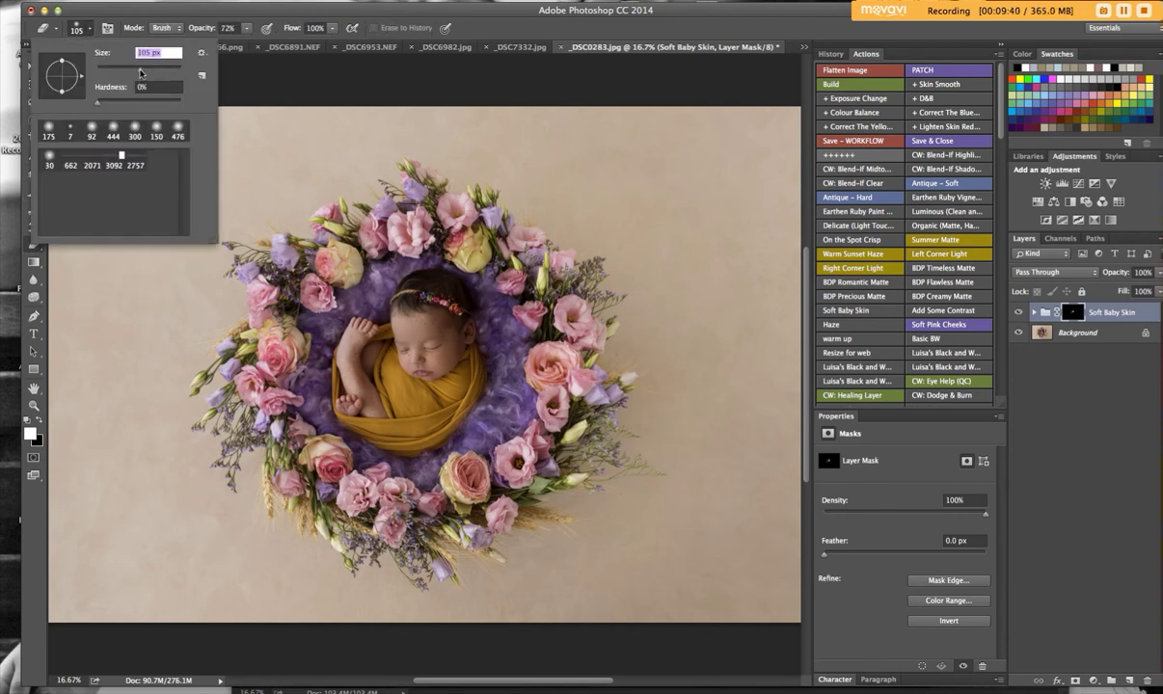
{"action": "left_click", "coordinate": [245, 28]}
{"action": "left_click_drag", "start_coordinate": [248, 42], "coordinate": [270, 42]}
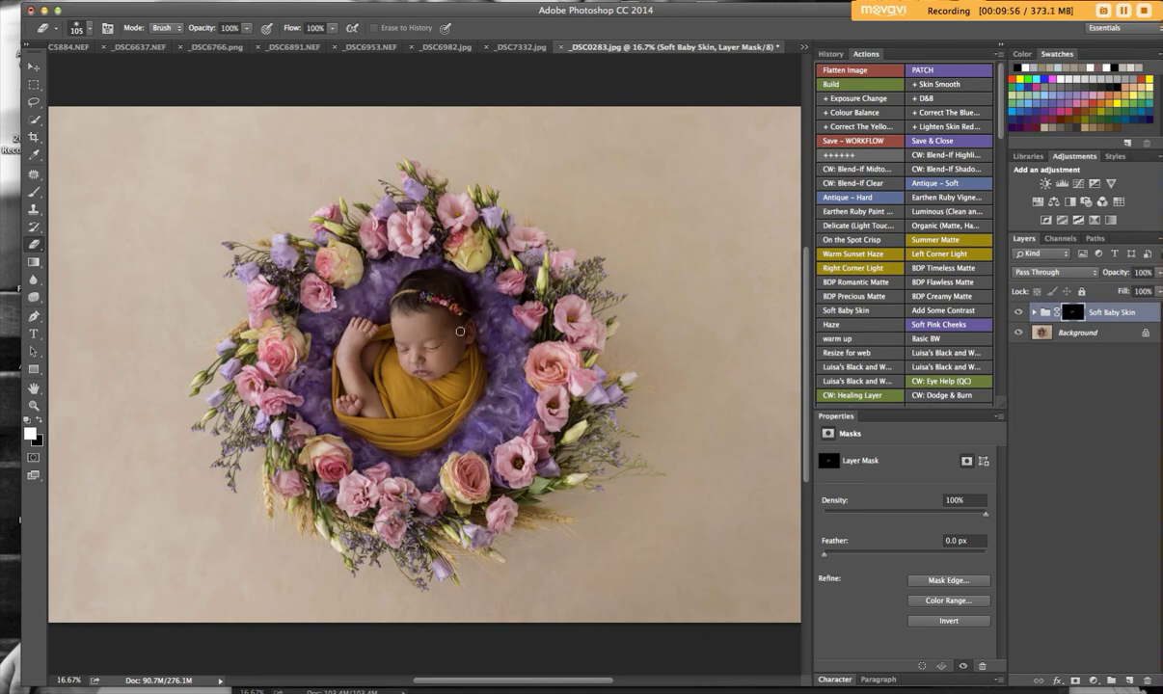
Step: Flatten the image, run the Add Some Contrast action, and give the Contrast layer a second mask with its first mask inverted to black
{"action": "left_click", "coordinate": [841, 71]}
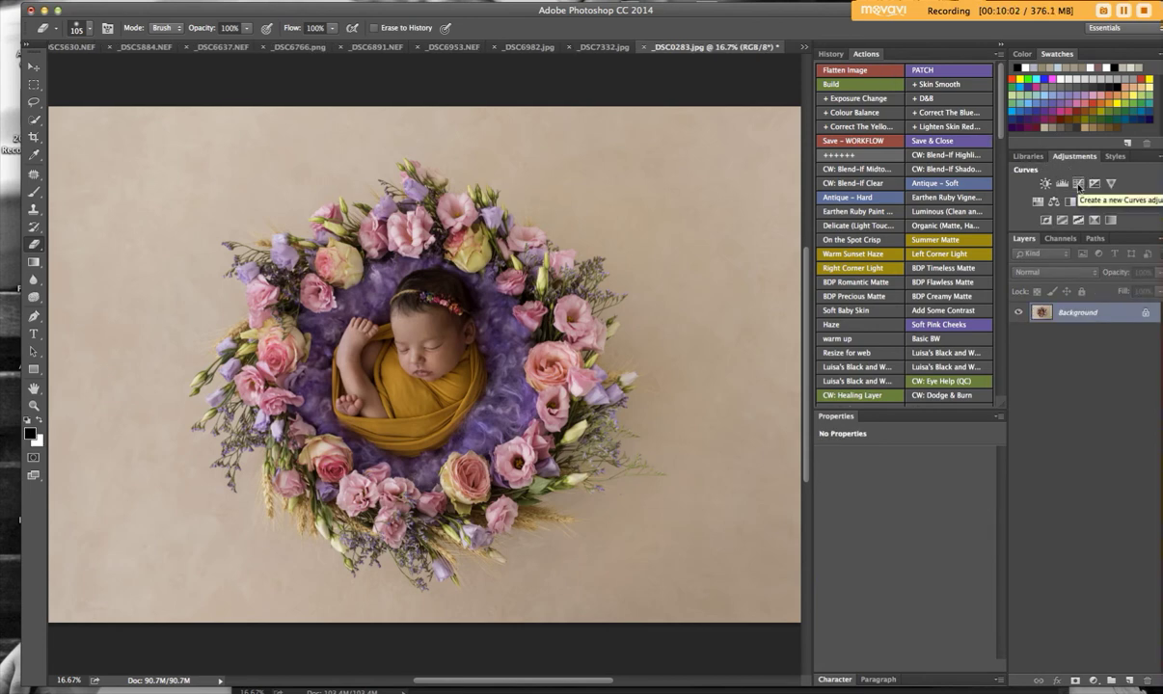
{"action": "left_click", "coordinate": [932, 309]}
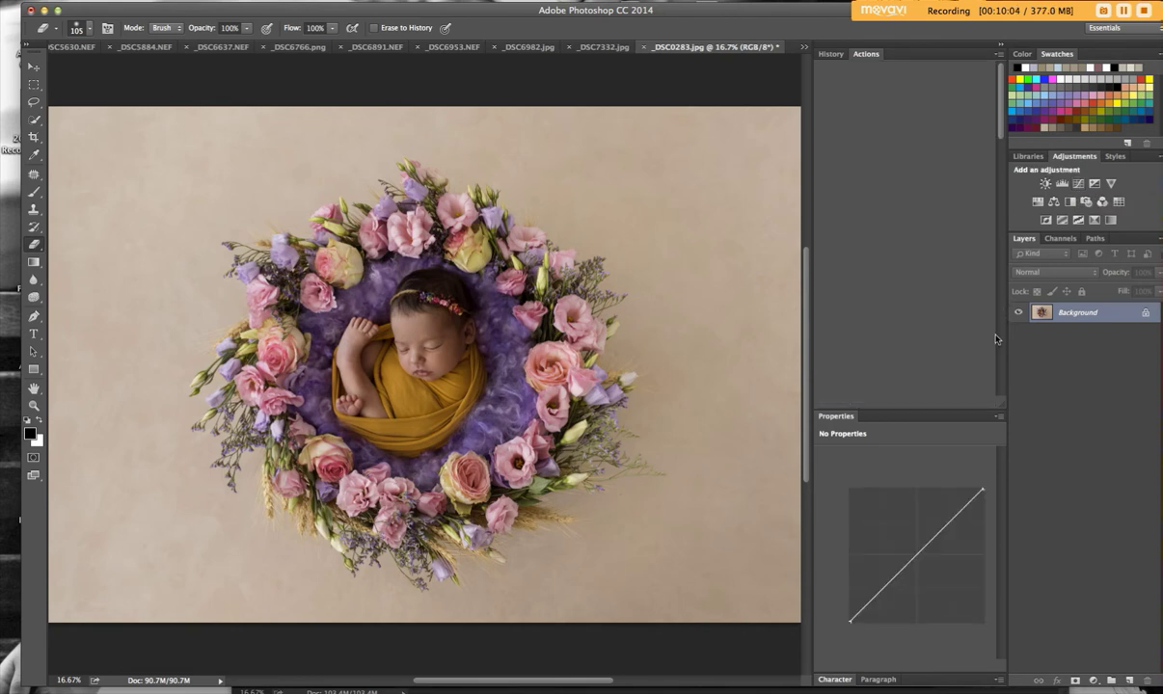
{"action": "left_click", "coordinate": [1080, 677]}
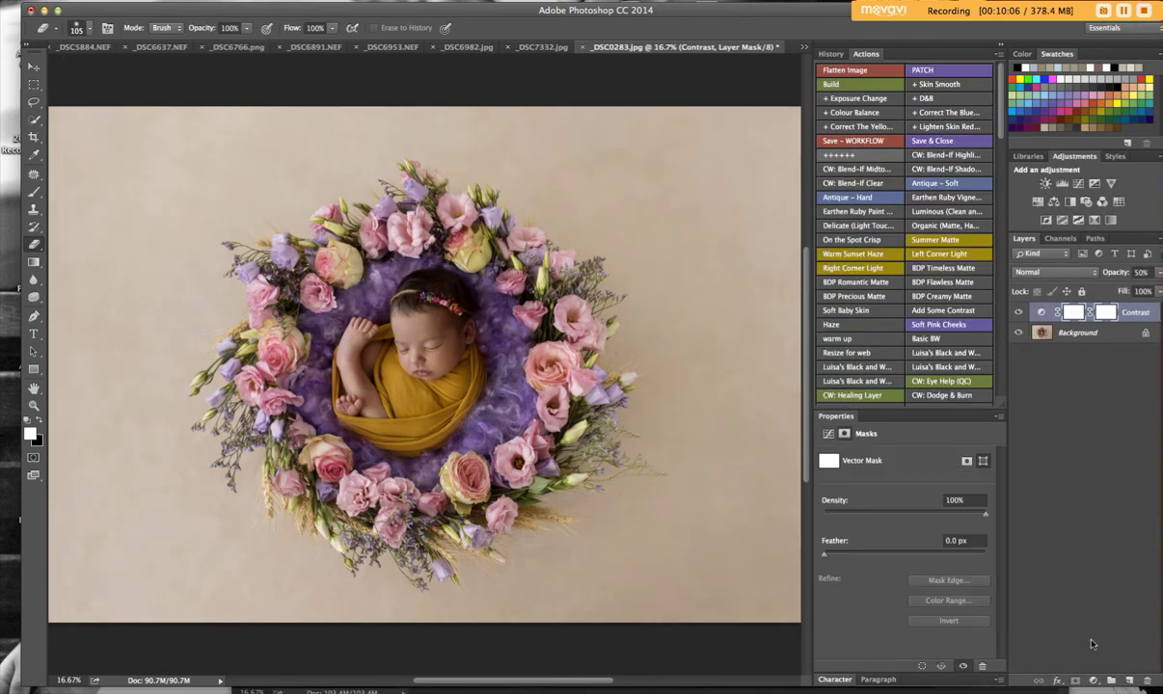
{"action": "left_click", "coordinate": [1103, 315]}
{"action": "key", "text": "super+i"}
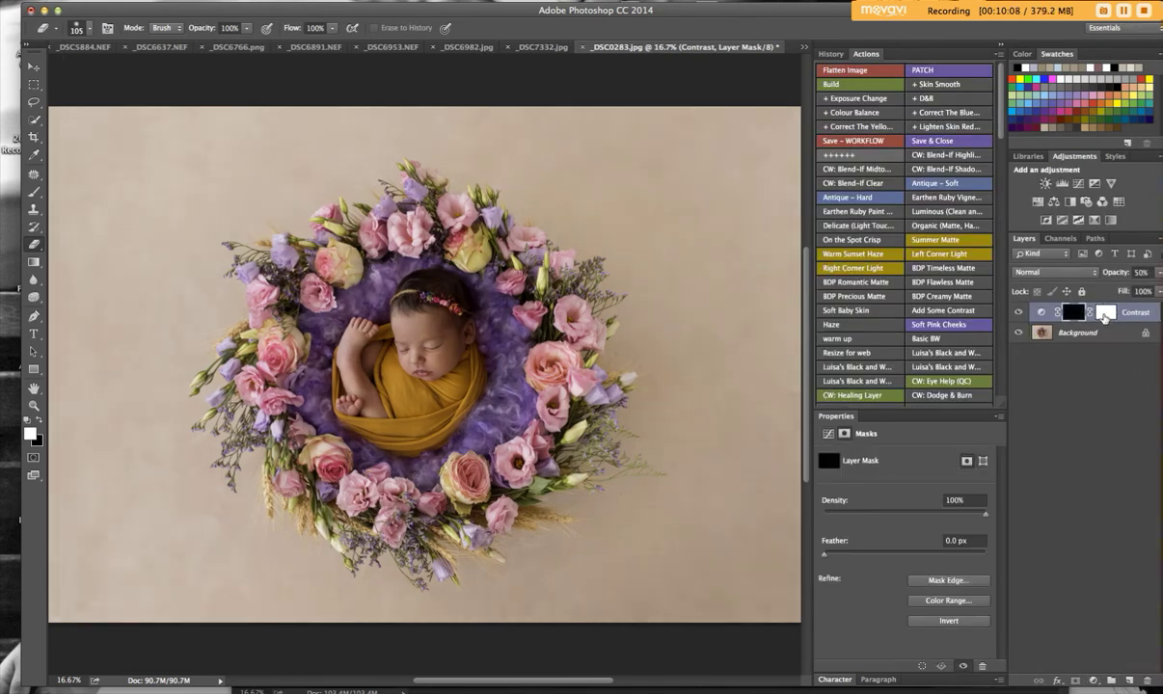
Step: Paint the black Contrast mask white over the baby's face with a 508 px brush at 50% opacity
{"action": "left_click", "coordinate": [34, 191]}
{"action": "left_click", "coordinate": [93, 30]}
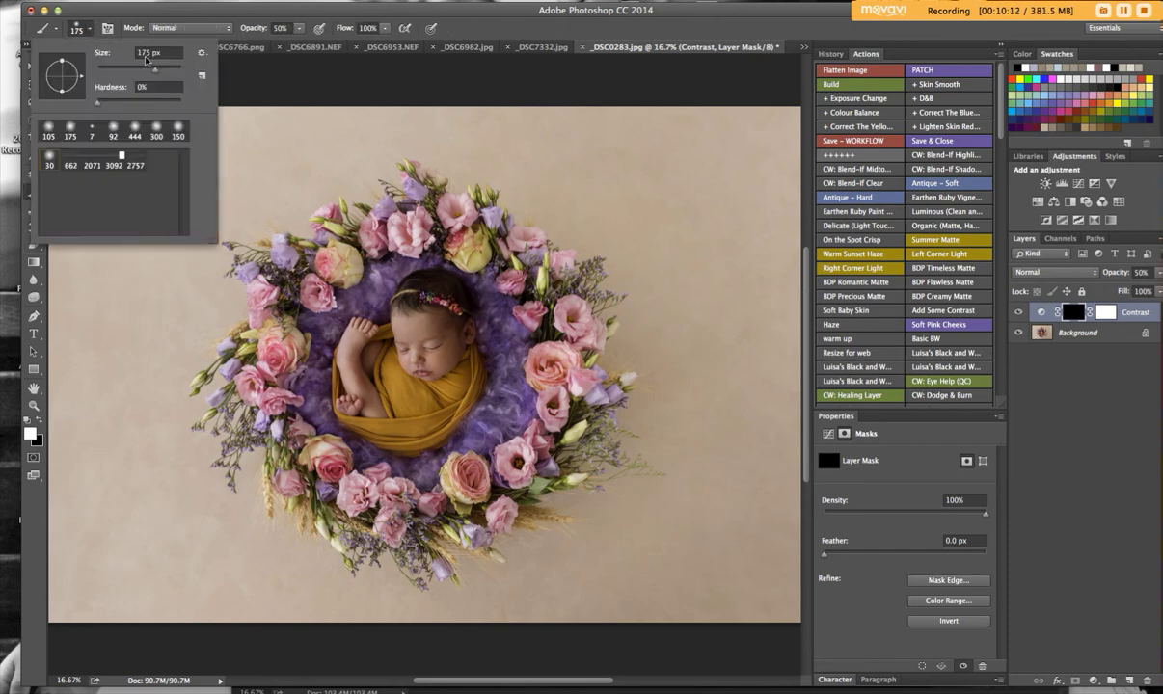
{"action": "left_click", "coordinate": [173, 72]}
{"action": "mouse_move", "coordinate": [441, 344]}
{"action": "left_mouse_down"}
{"action": "mouse_move", "coordinate": [433, 334]}
{"action": "mouse_move", "coordinate": [418, 348]}
{"action": "mouse_move", "coordinate": [439, 333]}
{"action": "mouse_move", "coordinate": [410, 373]}
{"action": "left_mouse_up"}
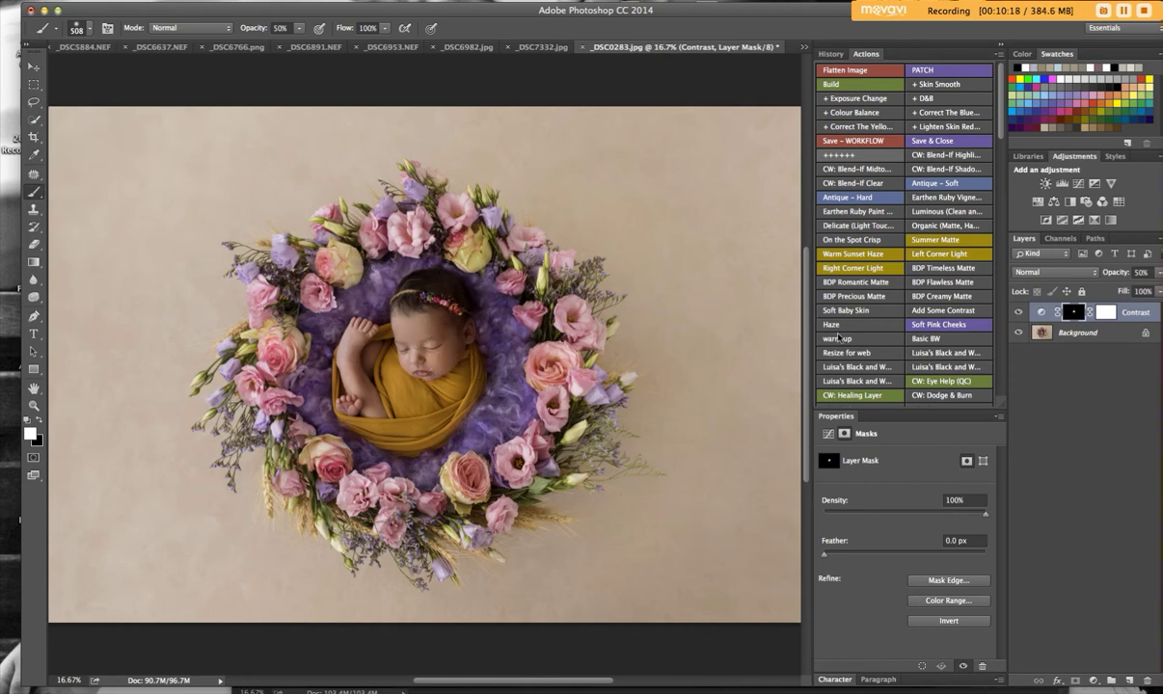
Step: Run the Exposure Change action, paint its mask white over the baby's face and head at 23% brush opacity, and set the group opacity to 89%
{"action": "left_click", "coordinate": [1116, 333]}
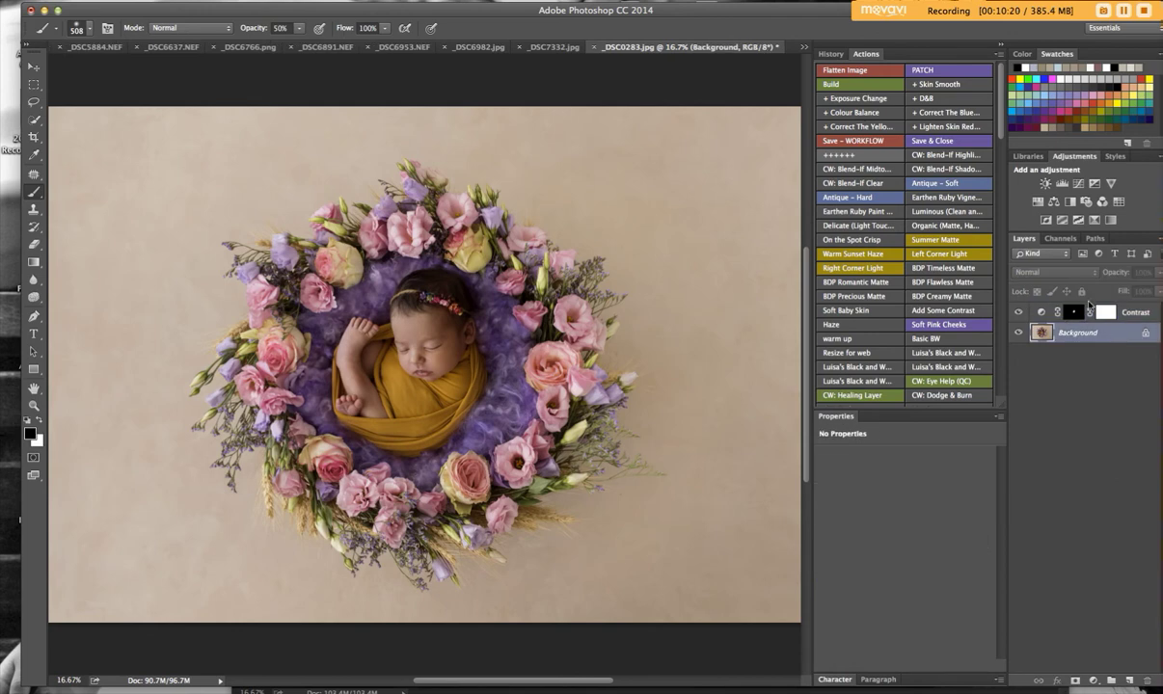
{"action": "left_click", "coordinate": [874, 100]}
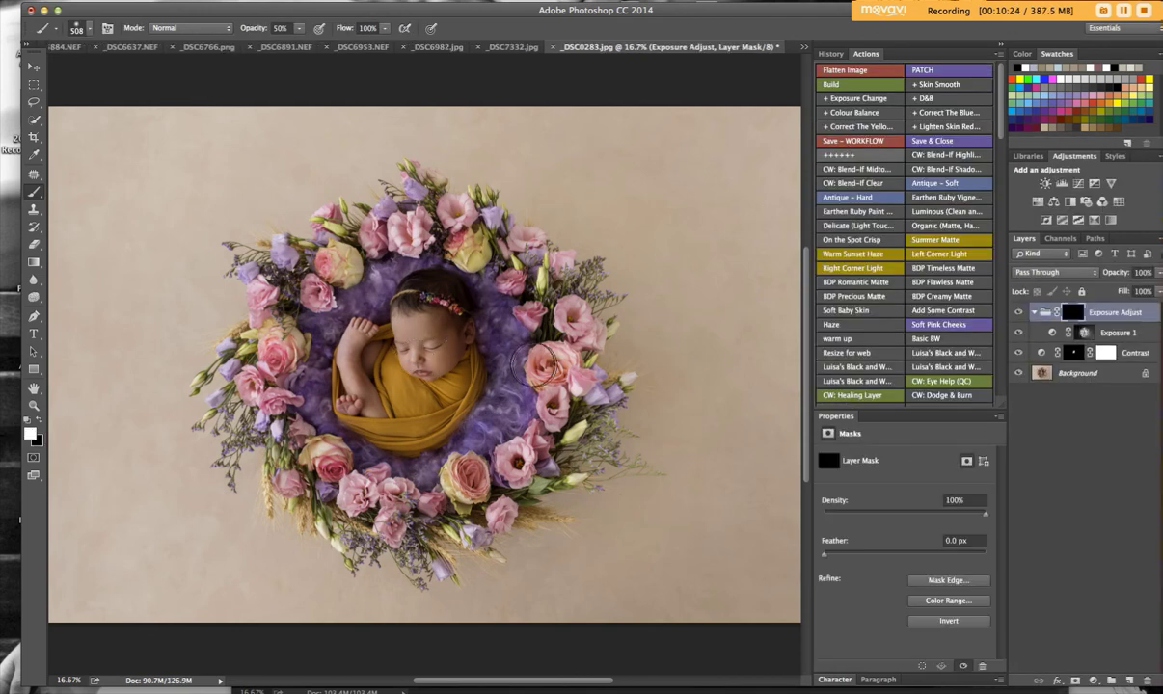
{"action": "left_click_drag", "start_coordinate": [301, 35], "coordinate": [270, 42]}
{"action": "mouse_move", "coordinate": [438, 332]}
{"action": "left_mouse_down"}
{"action": "mouse_move", "coordinate": [434, 370]}
{"action": "mouse_move", "coordinate": [456, 320]}
{"action": "mouse_move", "coordinate": [421, 379]}
{"action": "mouse_move", "coordinate": [371, 344]}
{"action": "mouse_move", "coordinate": [426, 391]}
{"action": "mouse_move", "coordinate": [397, 396]}
{"action": "mouse_move", "coordinate": [438, 401]}
{"action": "mouse_move", "coordinate": [390, 435]}
{"action": "mouse_move", "coordinate": [460, 414]}
{"action": "mouse_move", "coordinate": [476, 372]}
{"action": "mouse_move", "coordinate": [455, 375]}
{"action": "mouse_move", "coordinate": [429, 285]}
{"action": "left_mouse_up"}
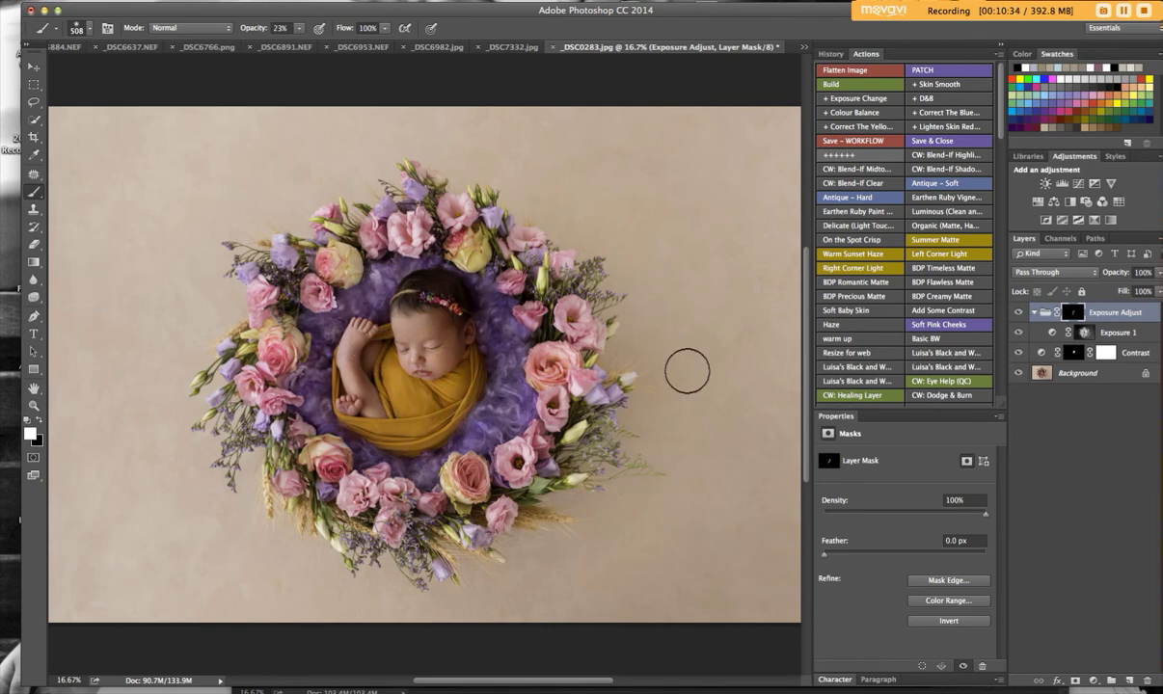
{"action": "left_click", "coordinate": [1160, 274]}
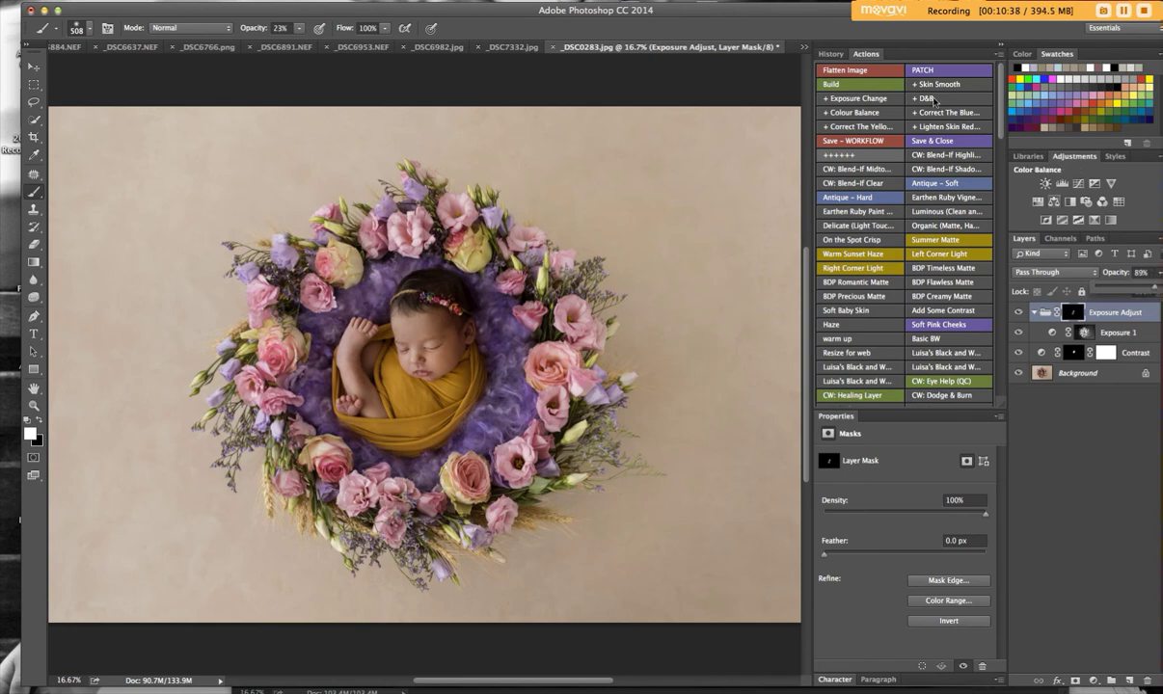
Step: Flatten the image, duplicate it to a new layer, and use Liquify with a smaller brush to push in the yellow wrap's lower edge
{"action": "left_click", "coordinate": [843, 70]}
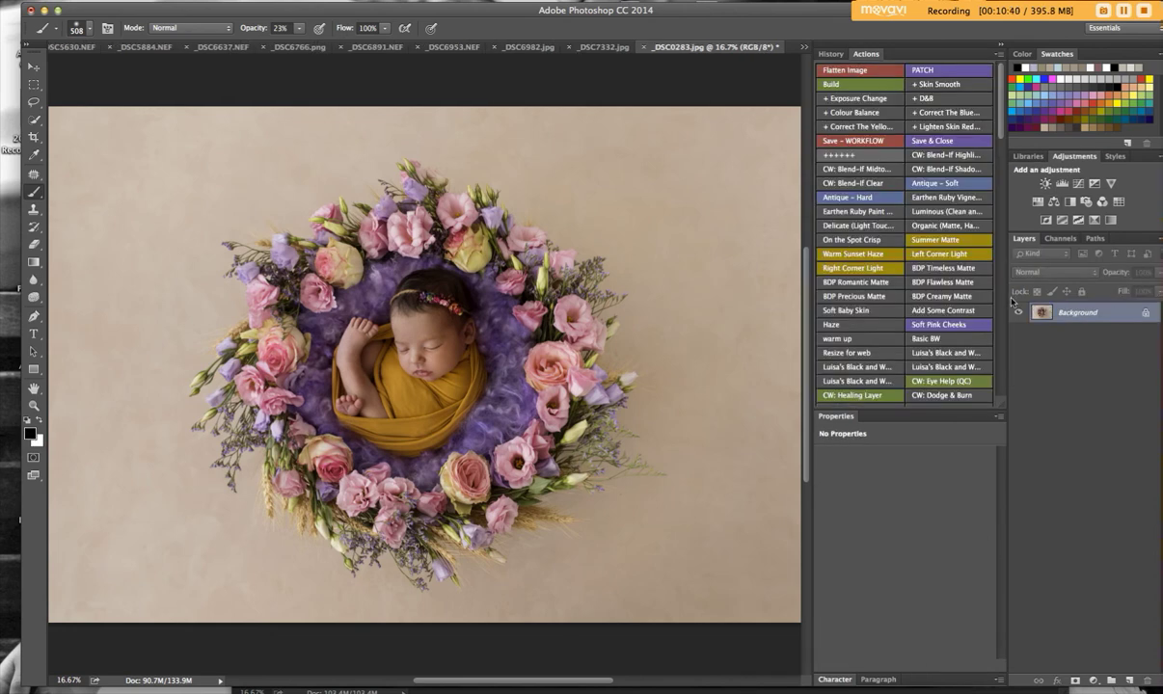
{"action": "left_click", "coordinate": [961, 282]}
{"action": "left_click", "coordinate": [320, 1]}
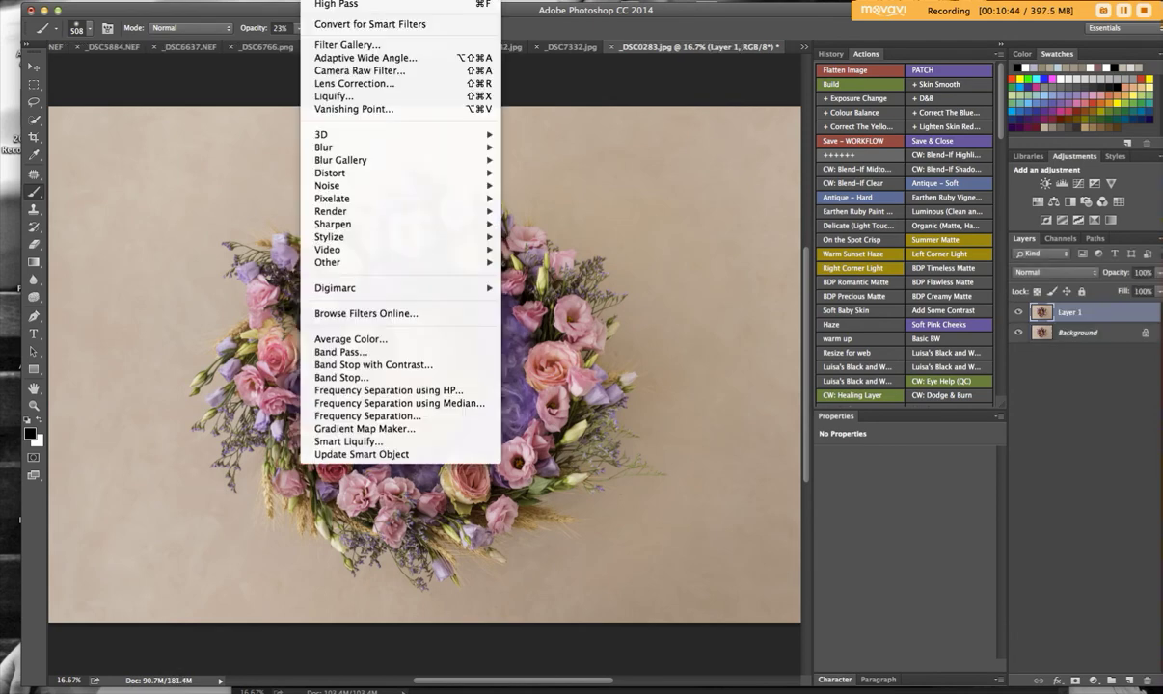
{"action": "left_click", "coordinate": [338, 97]}
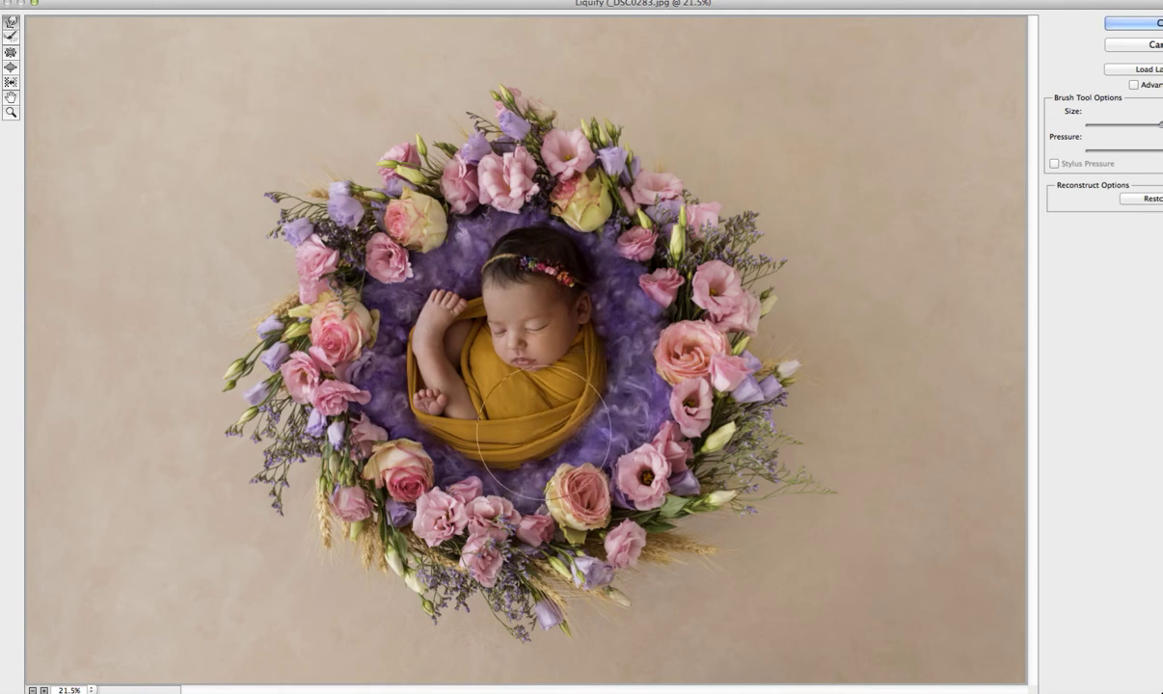
{"action": "left_click_drag", "start_coordinate": [1161, 124], "coordinate": [1144, 125]}
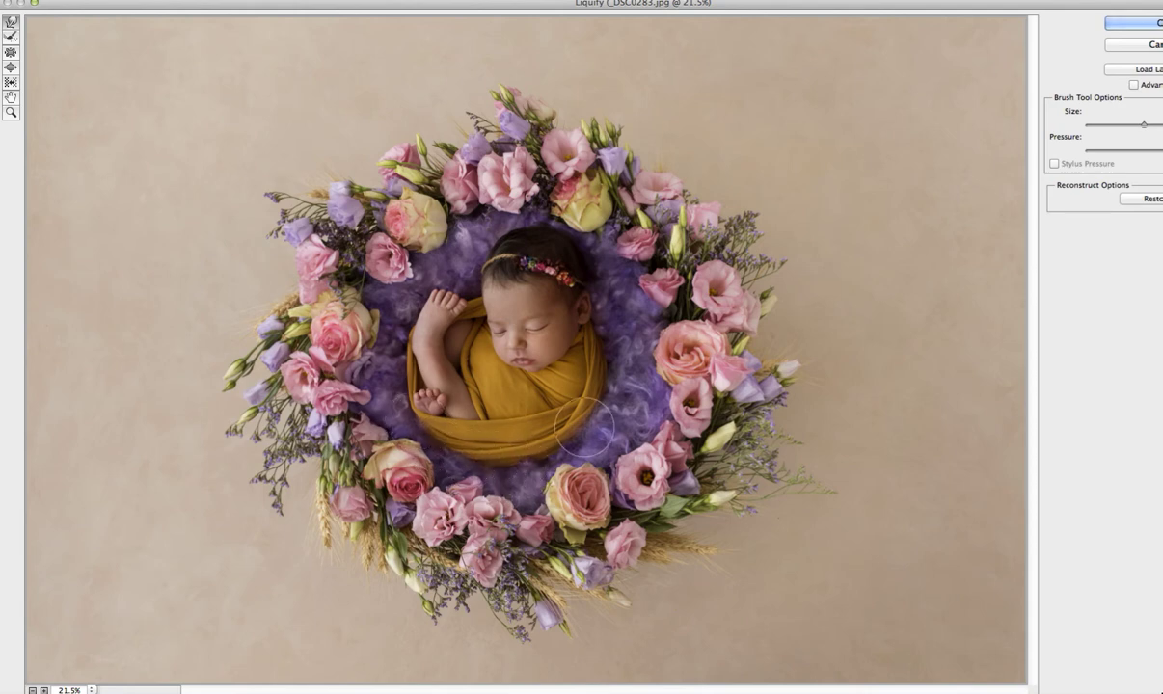
{"action": "left_click", "coordinate": [1158, 24]}
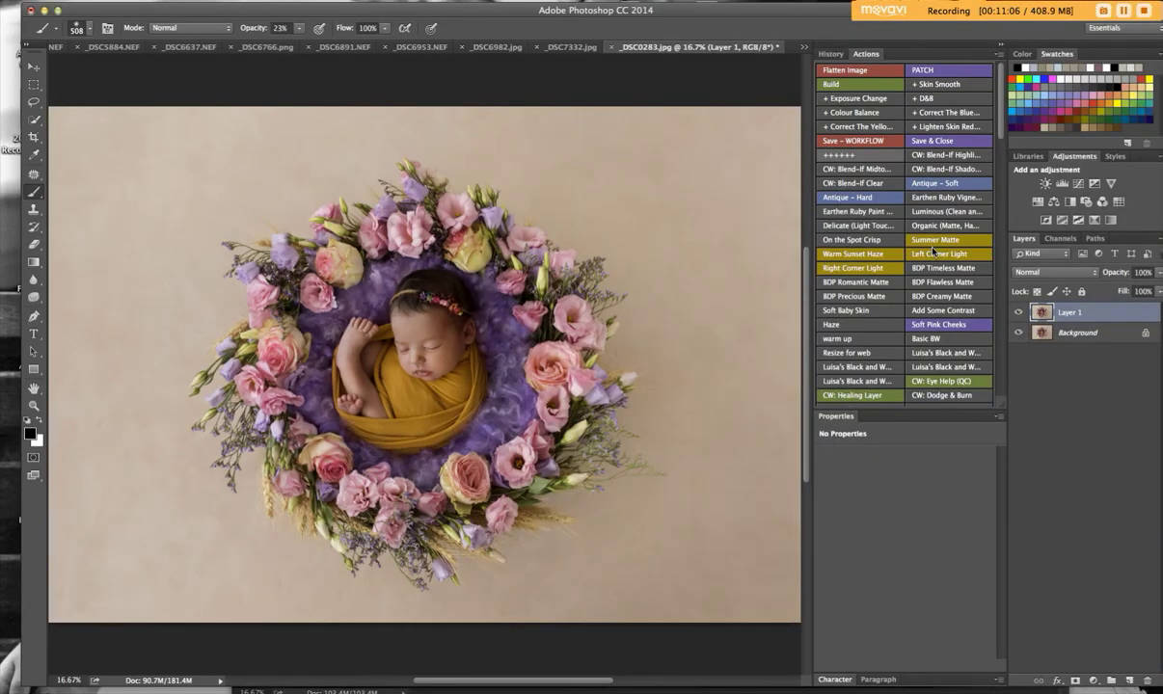
Step: Flatten the image and add a Hue/Saturation layer shifted towards pink-purple, with its layer mask inverted to black
{"action": "left_click", "coordinate": [864, 72]}
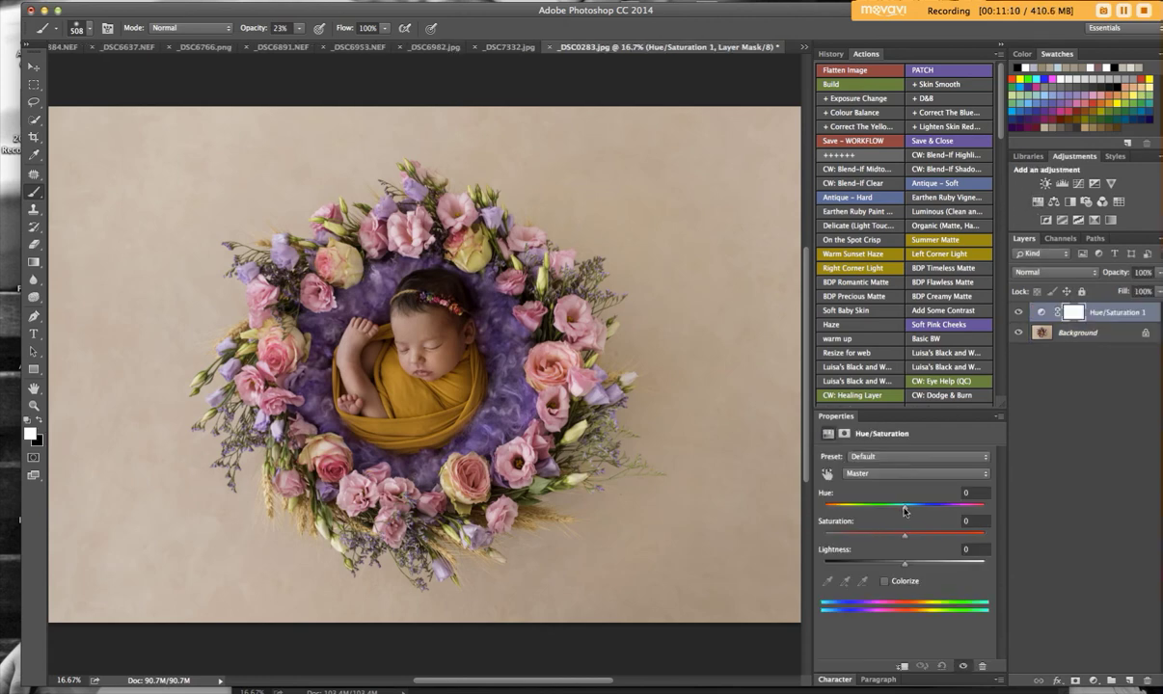
{"action": "left_click_drag", "start_coordinate": [904, 510], "coordinate": [879, 524]}
{"action": "left_click", "coordinate": [1072, 680]}
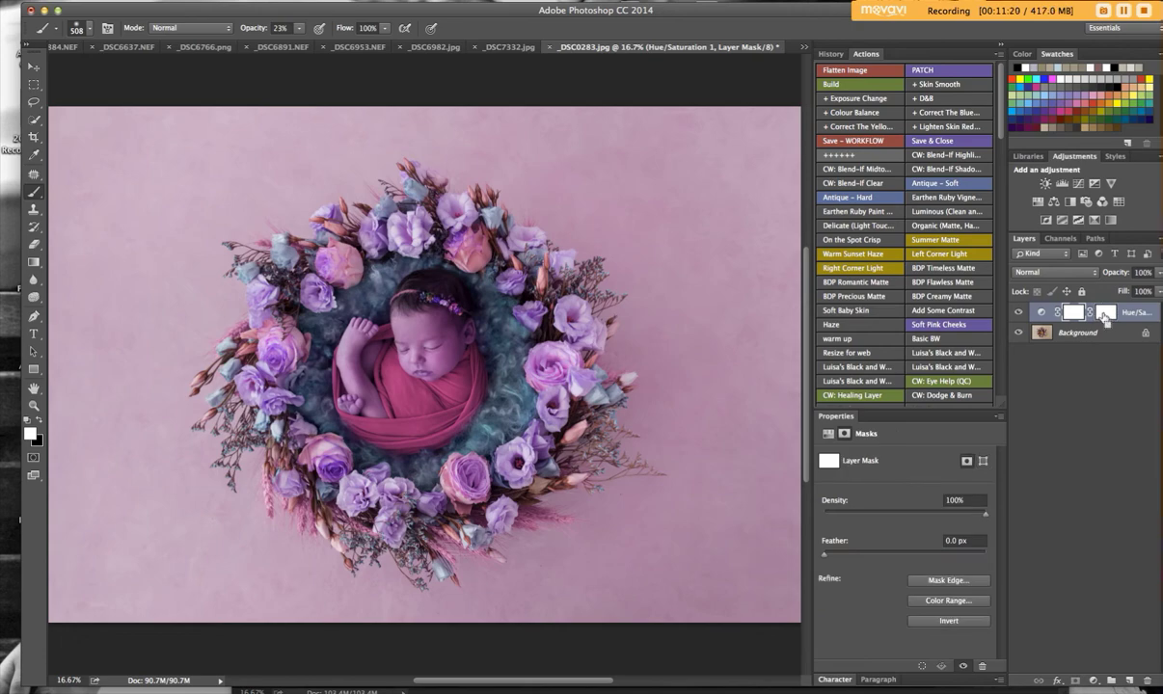
{"action": "key", "text": "super+i"}
Step: Paint the black Hue/Saturation mask white over some of the headband flowers with a 41 px brush at 100% opacity
{"action": "key", "text": "super+plus"}
{"action": "key", "text": "super+plus"}
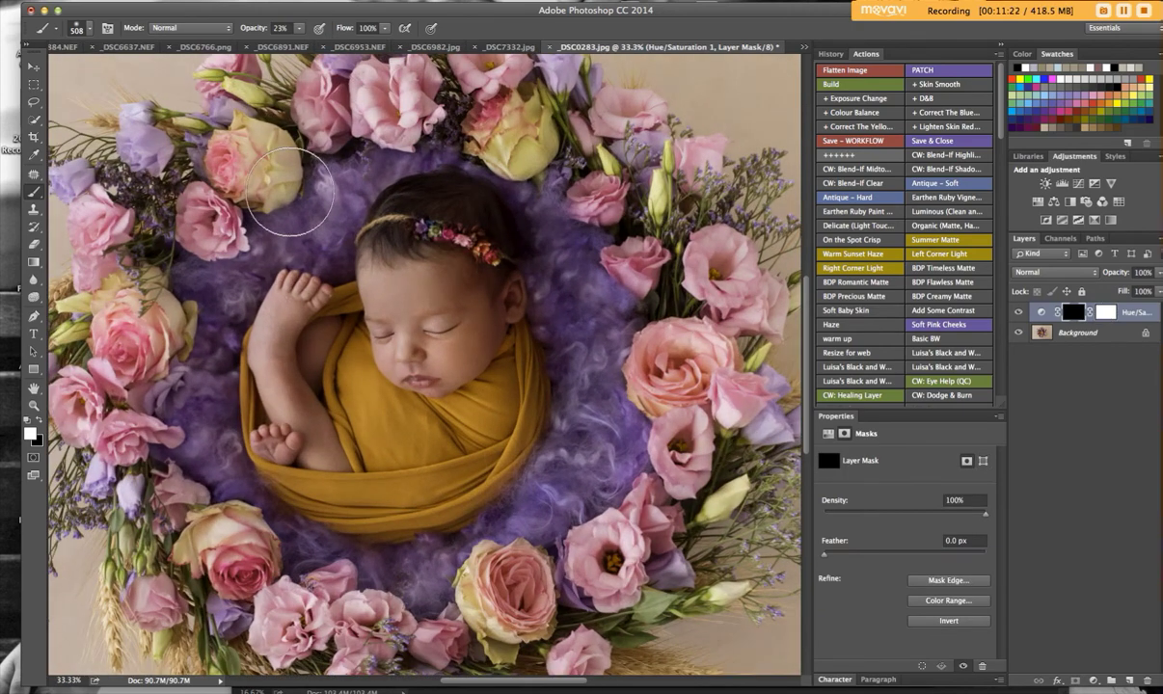
{"action": "left_click", "coordinate": [89, 28]}
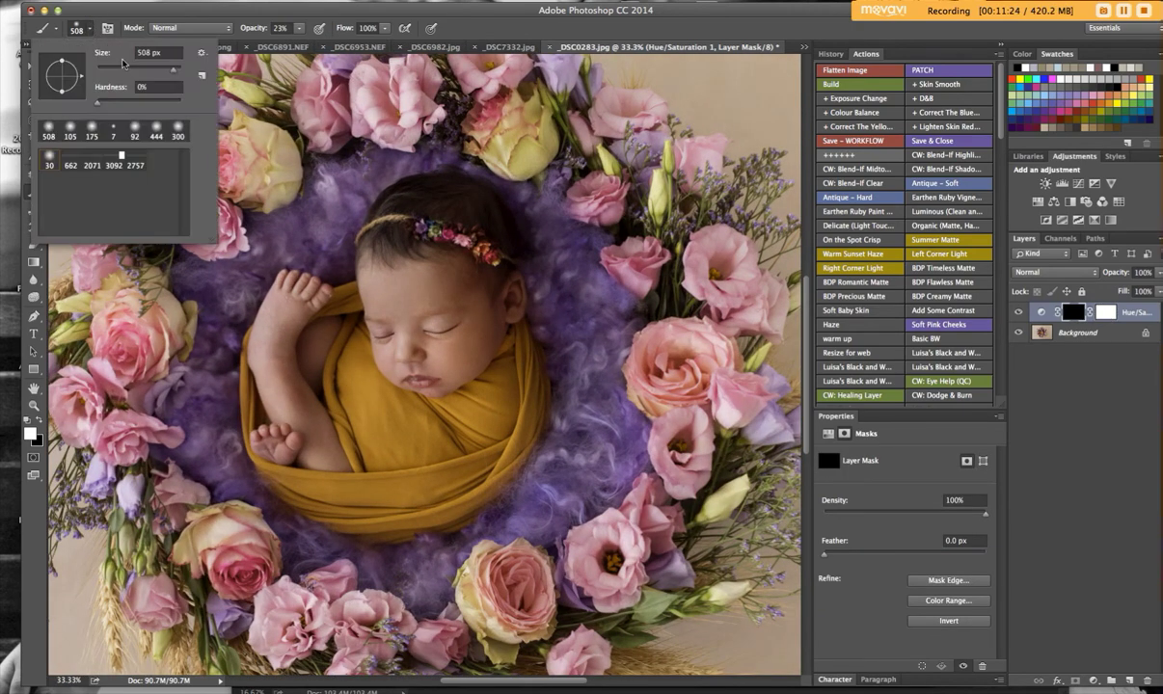
{"action": "left_click_drag", "start_coordinate": [113, 68], "coordinate": [100, 69]}
{"action": "left_click", "coordinate": [299, 28]}
{"action": "left_click_drag", "start_coordinate": [299, 42], "coordinate": [376, 54]}
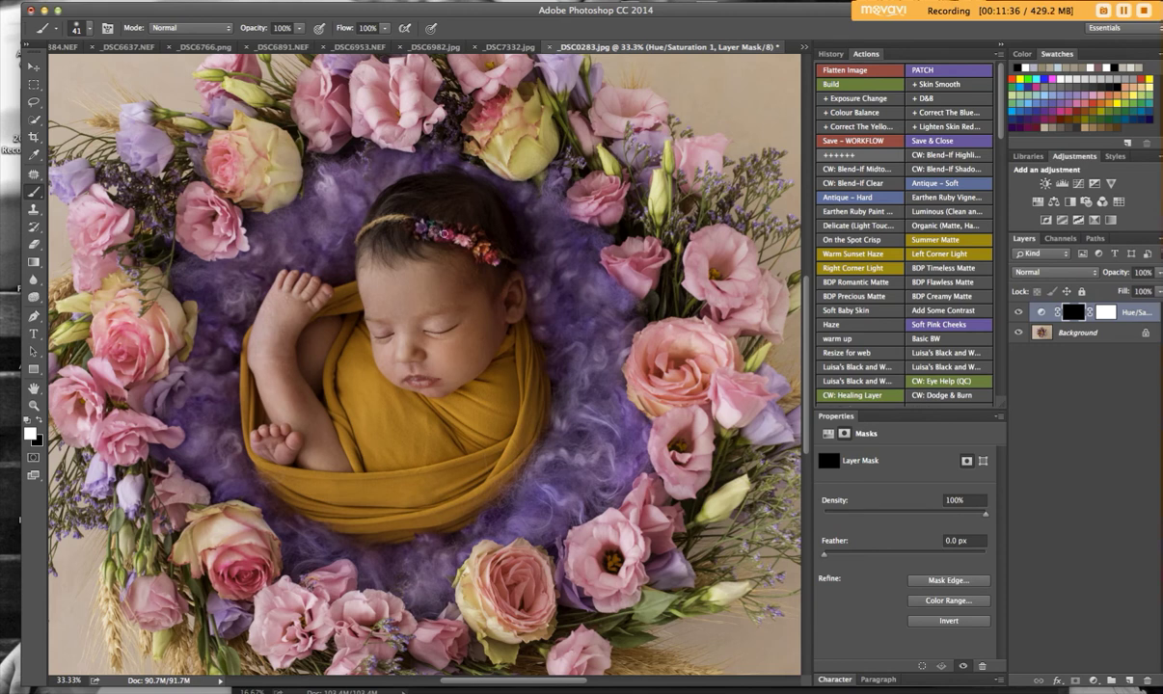
Step: Clean up the Hue/Saturation mask at the headband flowers with a 25 px black brush and compare the layer on and off
{"action": "left_click", "coordinate": [39, 422]}
{"action": "left_click", "coordinate": [85, 28]}
{"action": "left_click_drag", "start_coordinate": [116, 69], "coordinate": [104, 69]}
{"action": "left_click", "coordinate": [411, 213]}
{"action": "left_click", "coordinate": [1018, 314]}
{"action": "left_click", "coordinate": [1019, 313]}
{"action": "left_click", "coordinate": [1019, 315]}
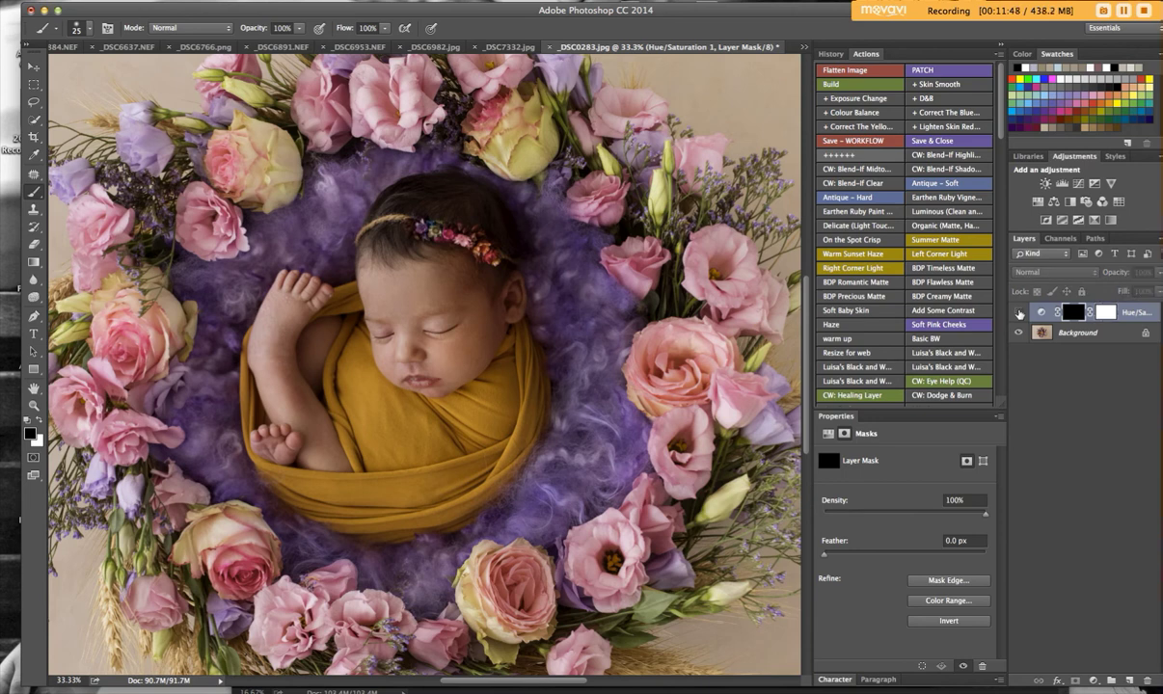
{"action": "left_click", "coordinate": [1019, 314]}
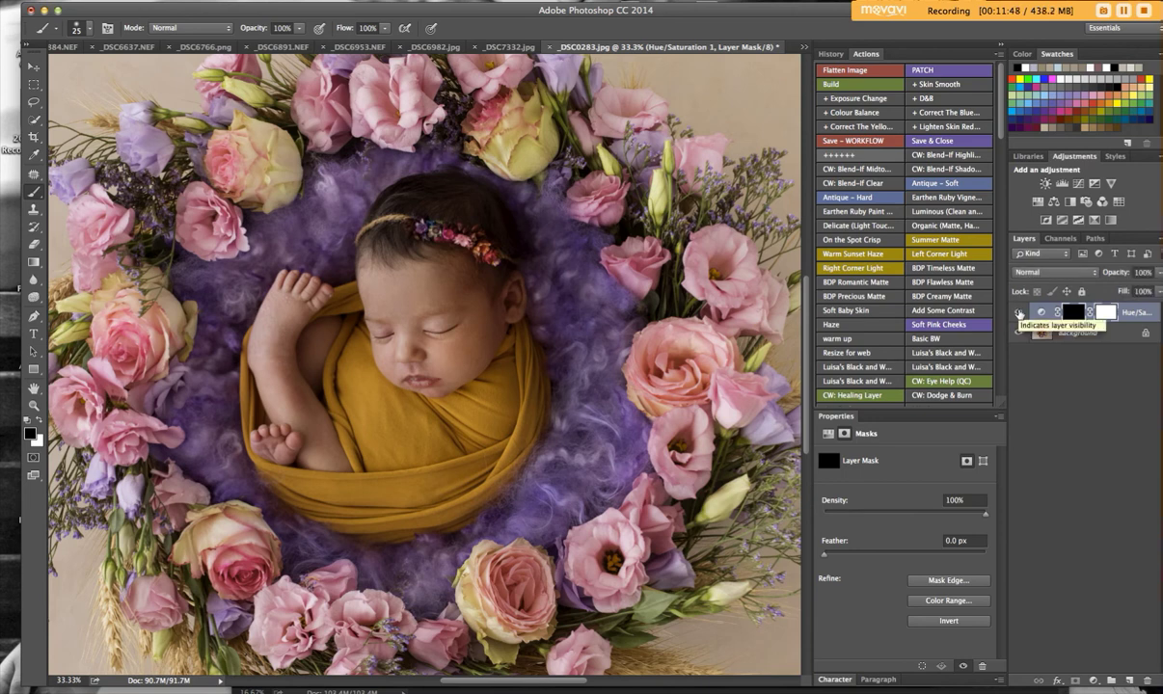
Step: Add another Hue/Saturation layer with Hue +82, give it a second mask, and invert its first mask to black
{"action": "left_click", "coordinate": [1038, 202]}
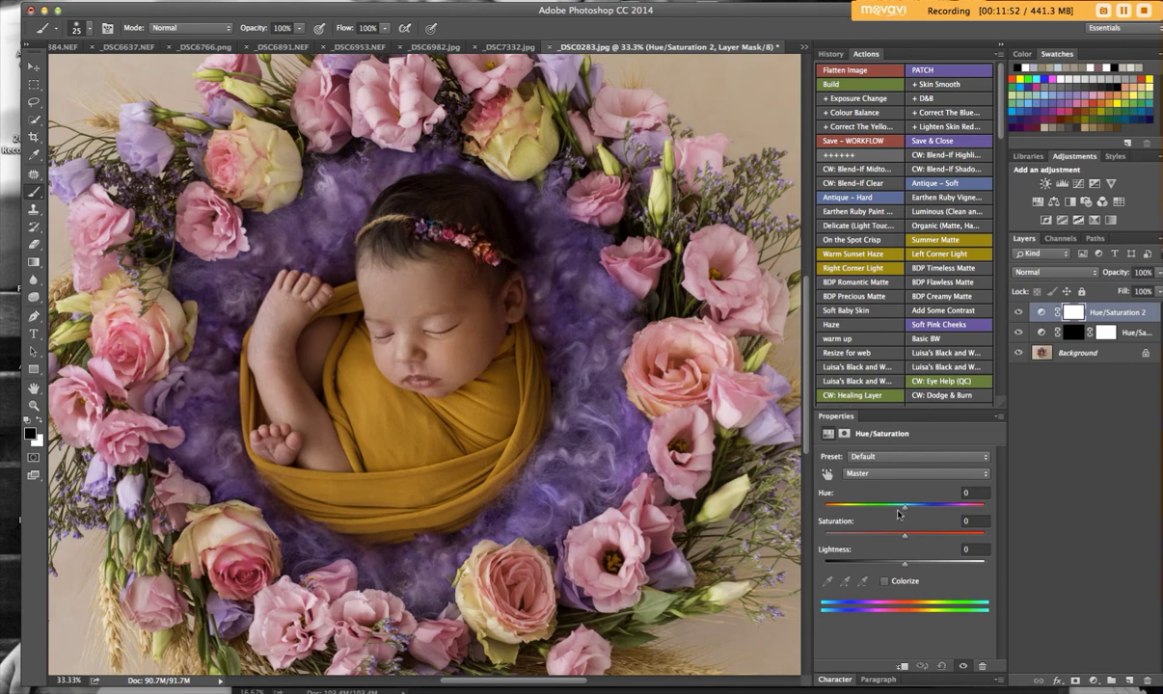
{"action": "left_click_drag", "start_coordinate": [904, 511], "coordinate": [954, 517]}
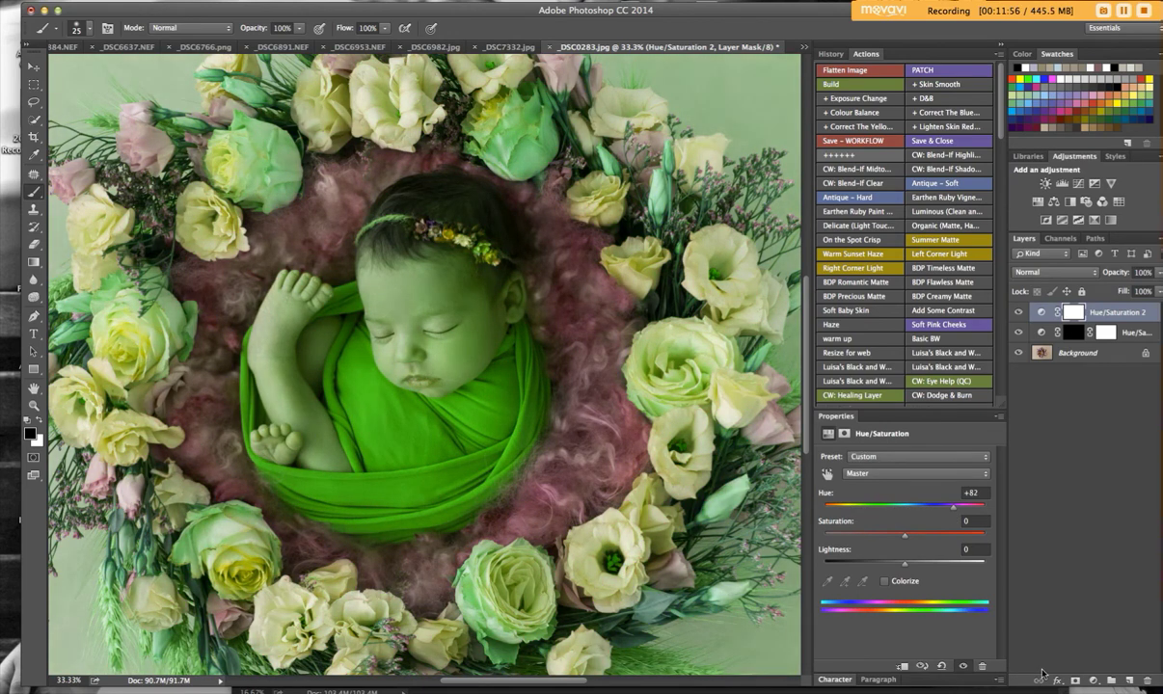
{"action": "left_click", "coordinate": [1075, 681]}
{"action": "left_click", "coordinate": [1105, 316]}
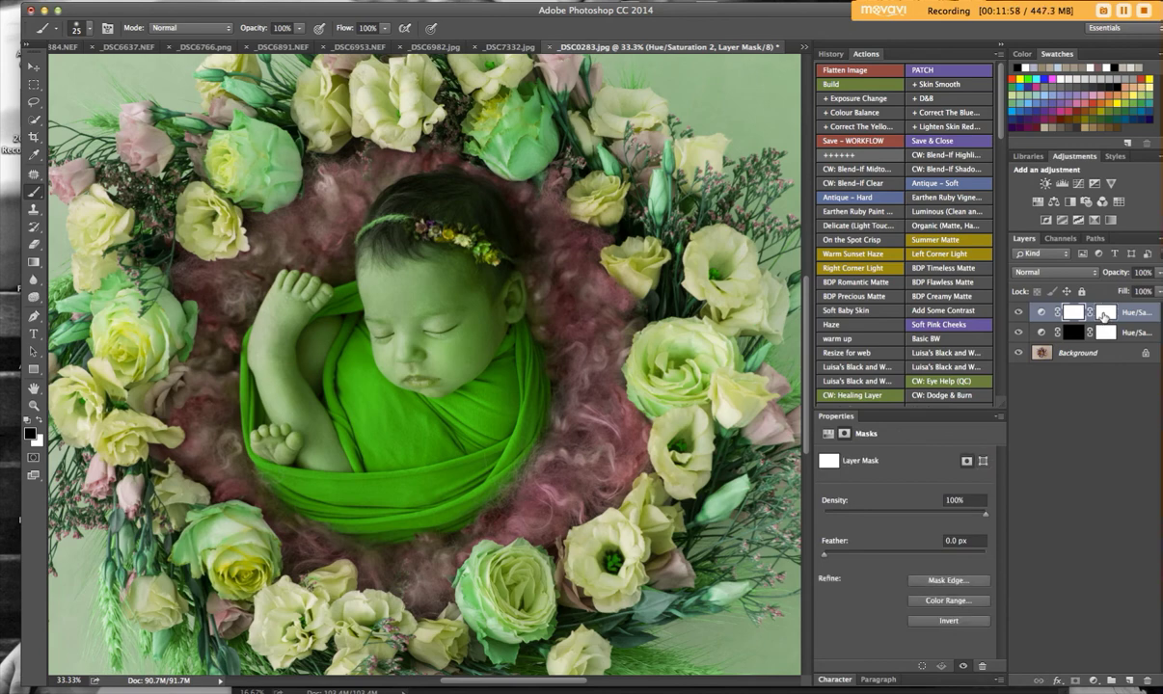
{"action": "key", "text": "super+i"}
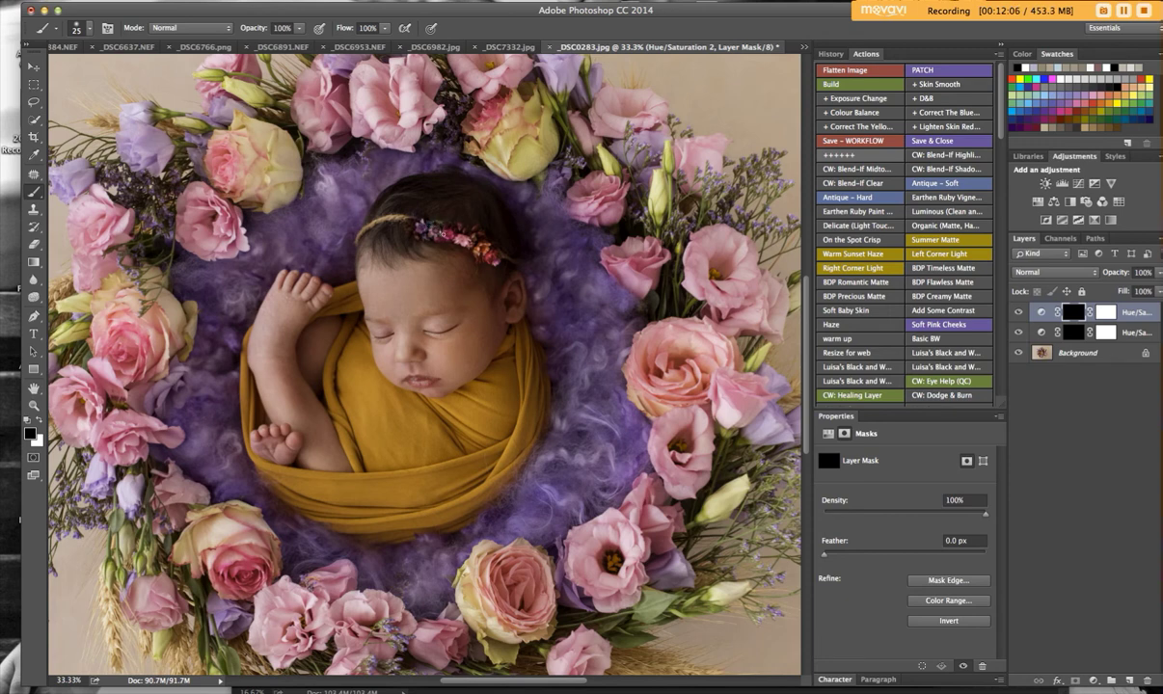
Step: Touch up the headband flowers on the second Hue/Saturation mask in white and step back one brush stroke
{"action": "left_click", "coordinate": [40, 421]}
{"action": "left_click", "coordinate": [831, 53]}
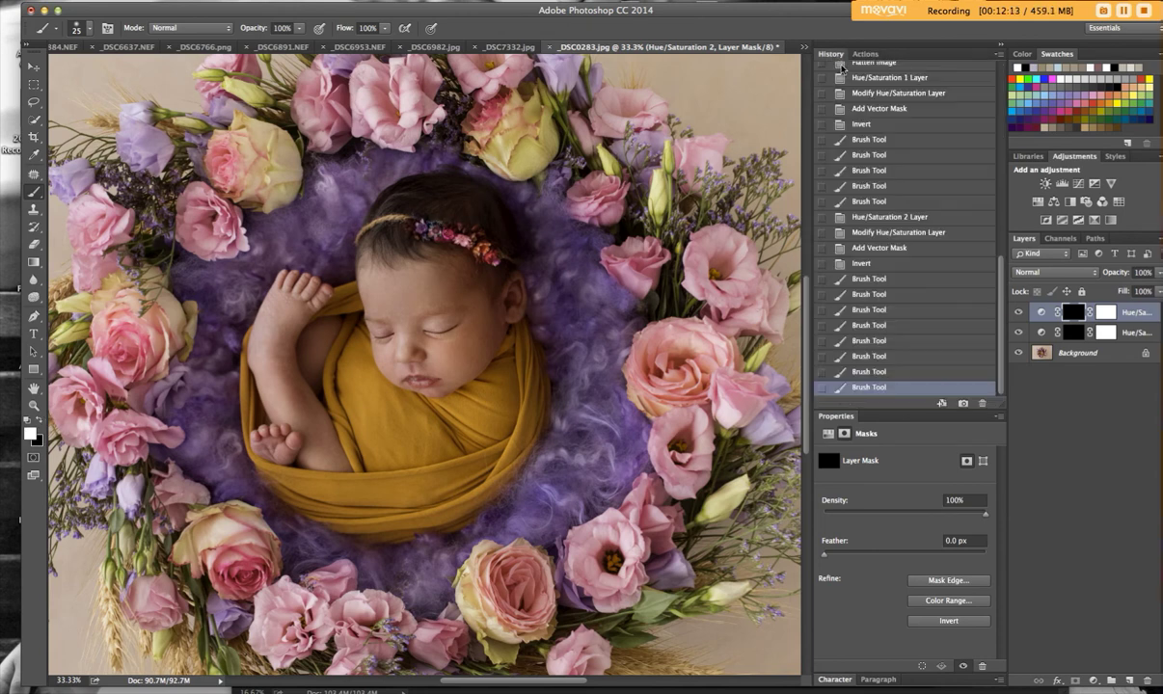
{"action": "left_click", "coordinate": [895, 372]}
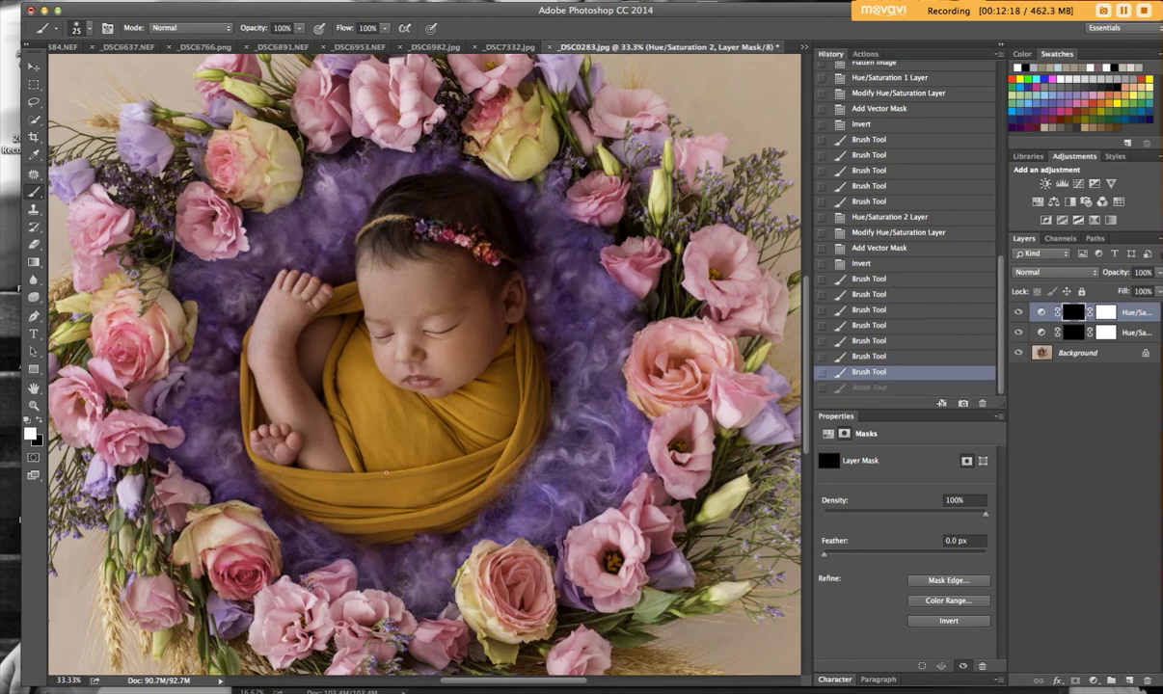
{"action": "key", "text": "super+minus"}
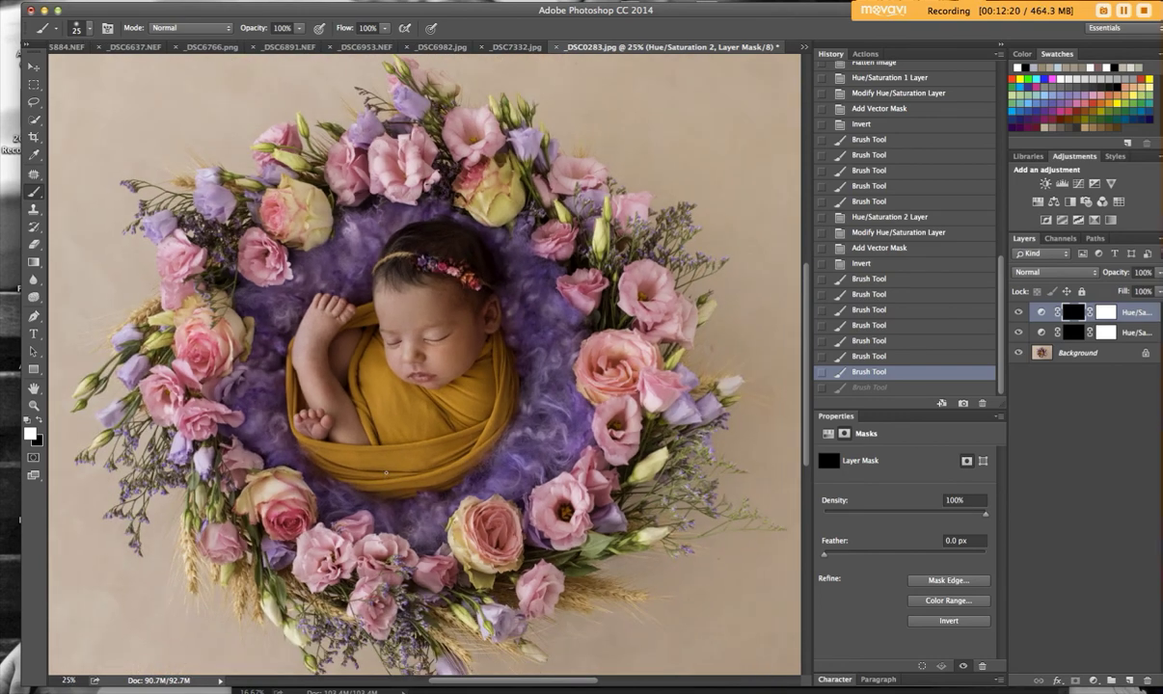
{"action": "key", "text": "super+minus"}
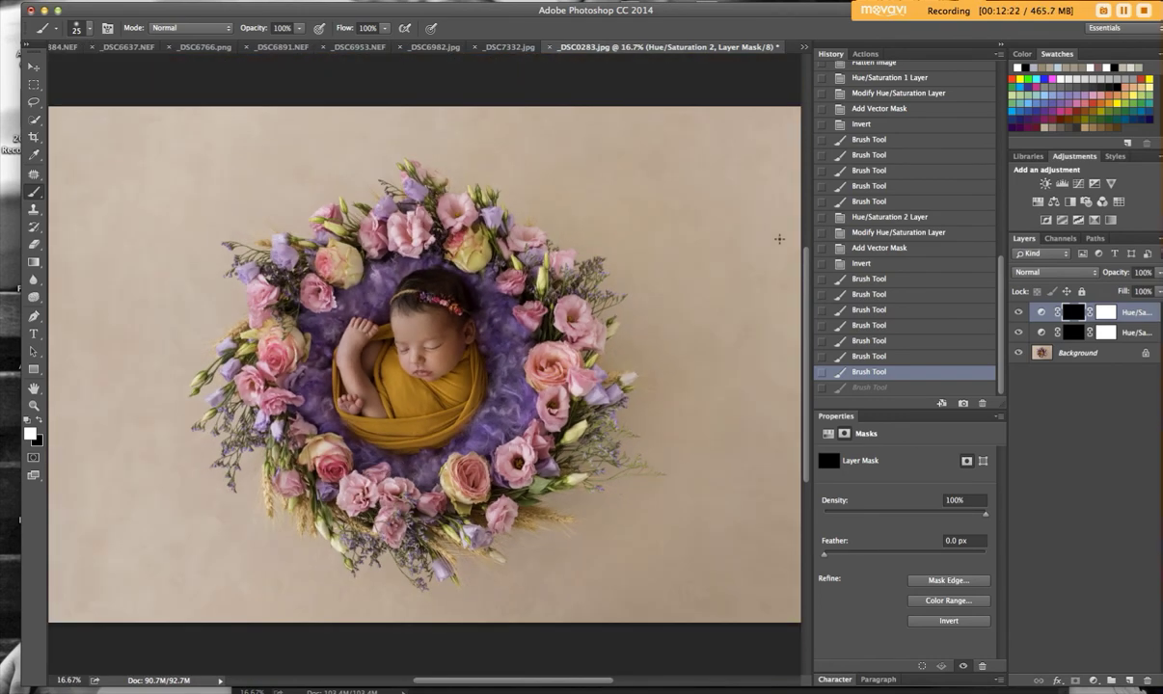
Step: Flatten the image and add a Hue/Saturation layer with Hue -96 and Saturation -16
{"action": "left_click", "coordinate": [865, 54]}
{"action": "left_click", "coordinate": [844, 69]}
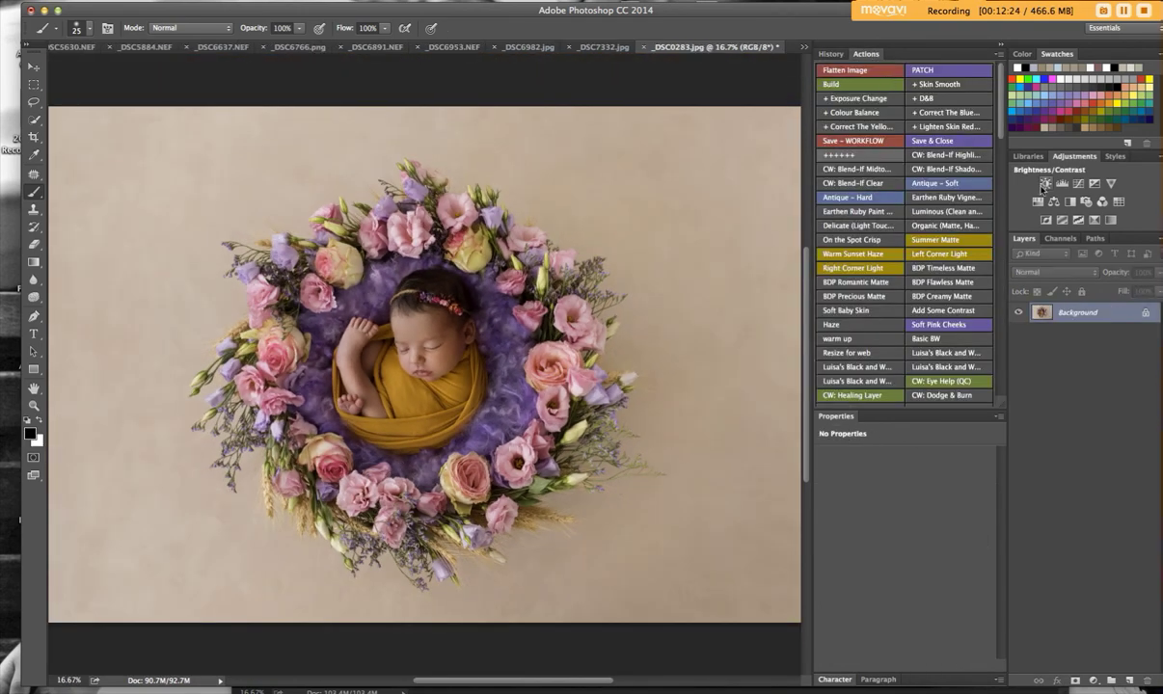
{"action": "left_click", "coordinate": [1039, 202]}
{"action": "left_click_drag", "start_coordinate": [904, 506], "coordinate": [852, 522]}
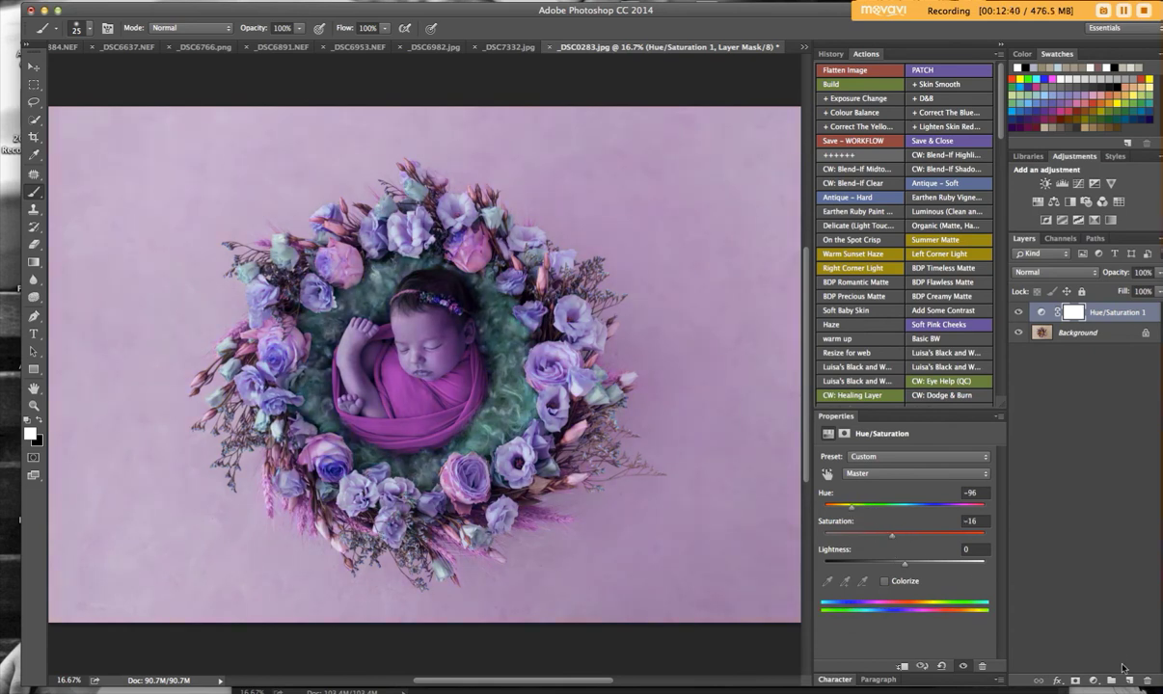
Step: Give the new Hue/Saturation layer a second mask and invert its first mask to black
{"action": "left_click", "coordinate": [1074, 680]}
{"action": "left_click", "coordinate": [1105, 312]}
{"action": "key", "text": "super+i"}
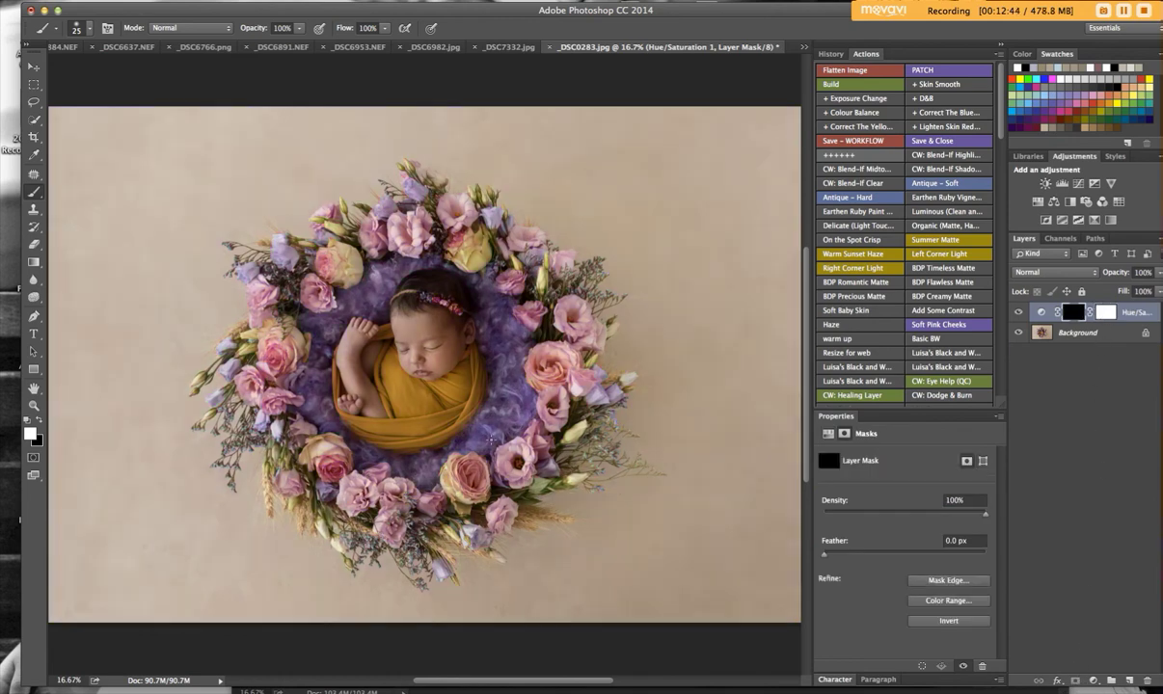
Step: Paint a first patch of the yellow wrap with a 159 px white brush and set the layer to Hue -57, Saturation -31
{"action": "left_click", "coordinate": [91, 32]}
{"action": "type", "text": "159"}
{"action": "mouse_move", "coordinate": [405, 407]}
{"action": "left_mouse_down"}
{"action": "mouse_move", "coordinate": [399, 394]}
{"action": "mouse_move", "coordinate": [419, 388]}
{"action": "mouse_move", "coordinate": [395, 410]}
{"action": "mouse_move", "coordinate": [424, 425]}
{"action": "left_mouse_up"}
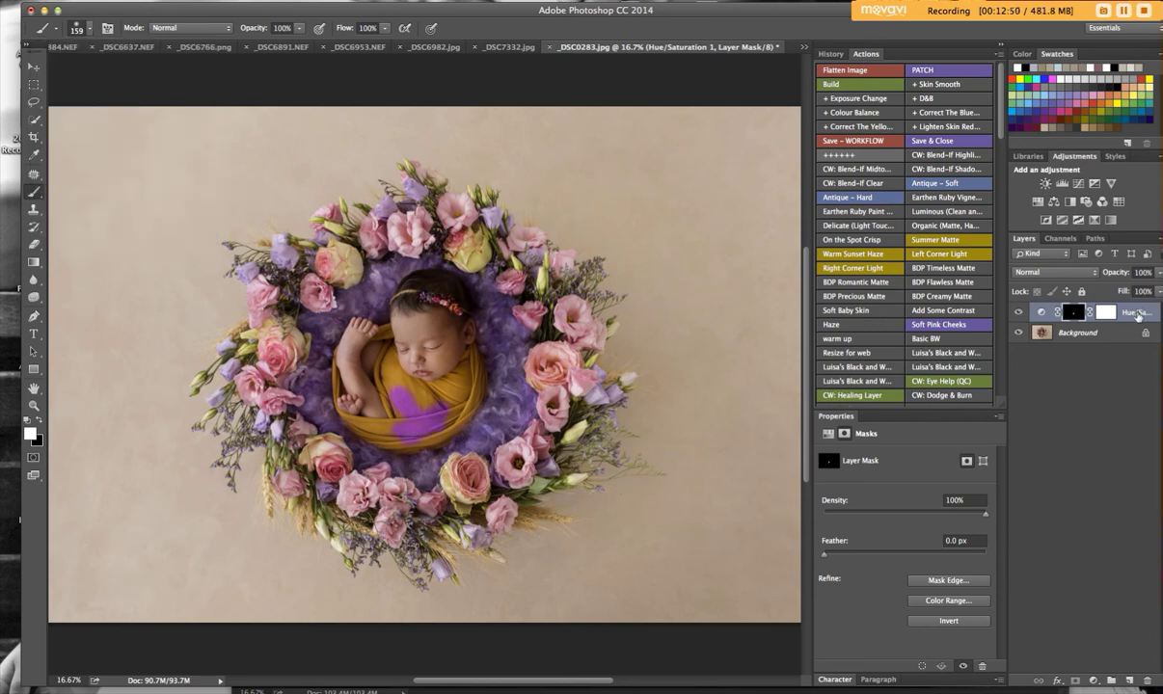
{"action": "left_click", "coordinate": [1041, 311]}
{"action": "left_click_drag", "start_coordinate": [852, 511], "coordinate": [861, 511]}
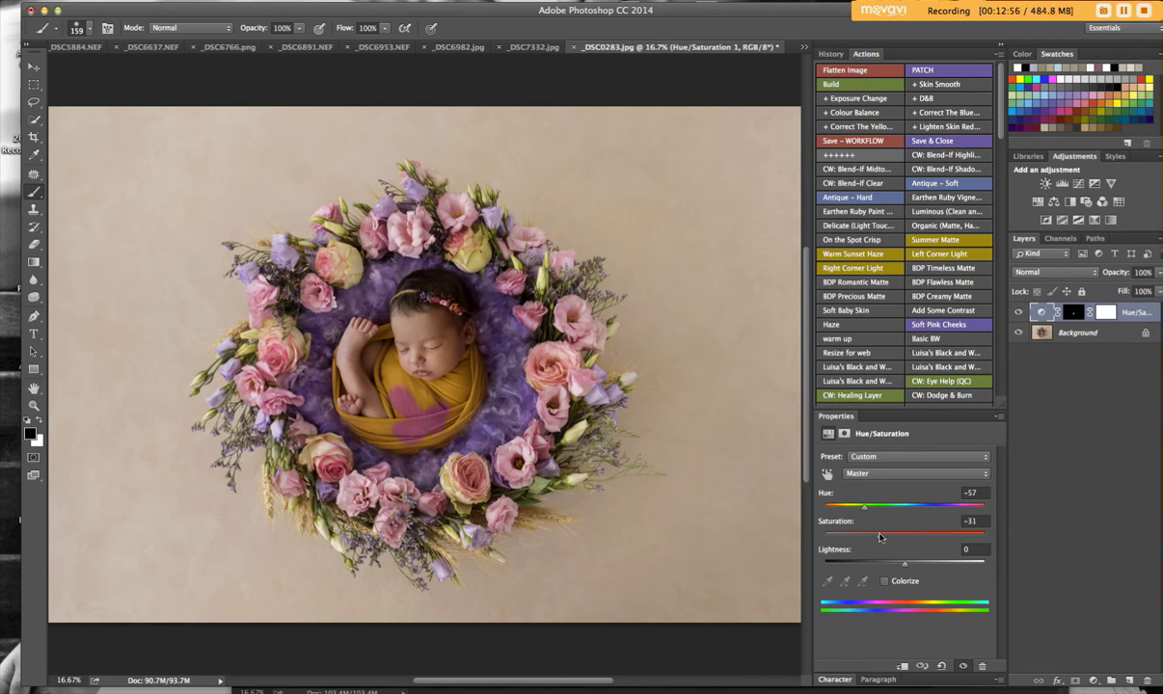
Step: Paint the Hue/Saturation mask white over the main body of the wrap with the 159 px brush
{"action": "left_click", "coordinate": [1072, 312]}
{"action": "key", "text": "x"}
{"action": "mouse_move", "coordinate": [407, 395]}
{"action": "left_mouse_down"}
{"action": "mouse_move", "coordinate": [404, 432]}
{"action": "mouse_move", "coordinate": [378, 436]}
{"action": "mouse_move", "coordinate": [434, 441]}
{"action": "mouse_move", "coordinate": [470, 401]}
{"action": "mouse_move", "coordinate": [444, 420]}
{"action": "mouse_move", "coordinate": [448, 396]}
{"action": "mouse_move", "coordinate": [428, 393]}
{"action": "mouse_move", "coordinate": [461, 385]}
{"action": "left_mouse_up"}
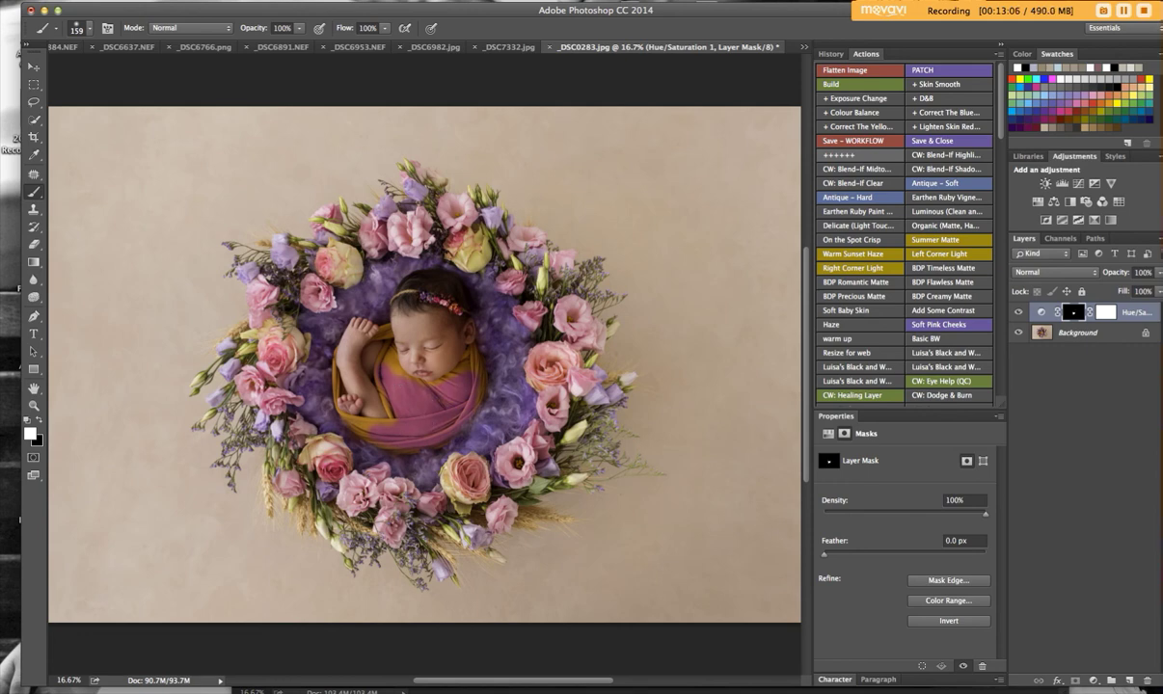
Step: Paint the mask white over the lower folds and outer side of the wrap with an 81 px brush
{"action": "left_click", "coordinate": [88, 28]}
{"action": "left_click_drag", "start_coordinate": [138, 68], "coordinate": [132, 72]}
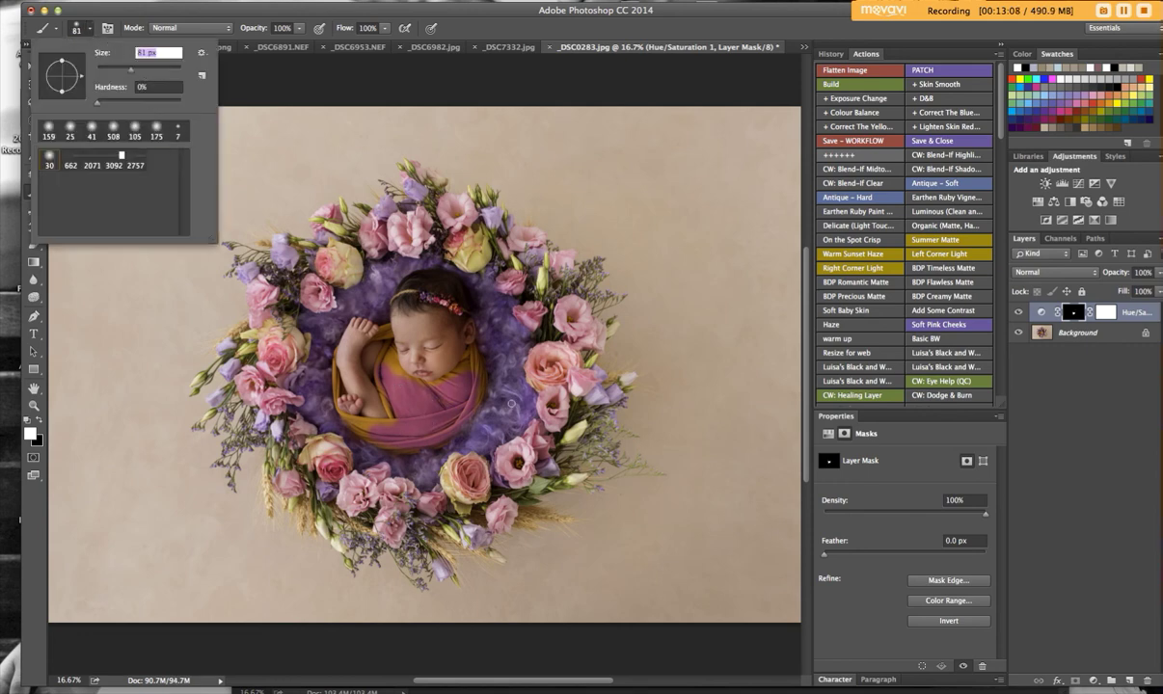
{"action": "key", "text": "Return"}
{"action": "key", "text": "super+equal"}
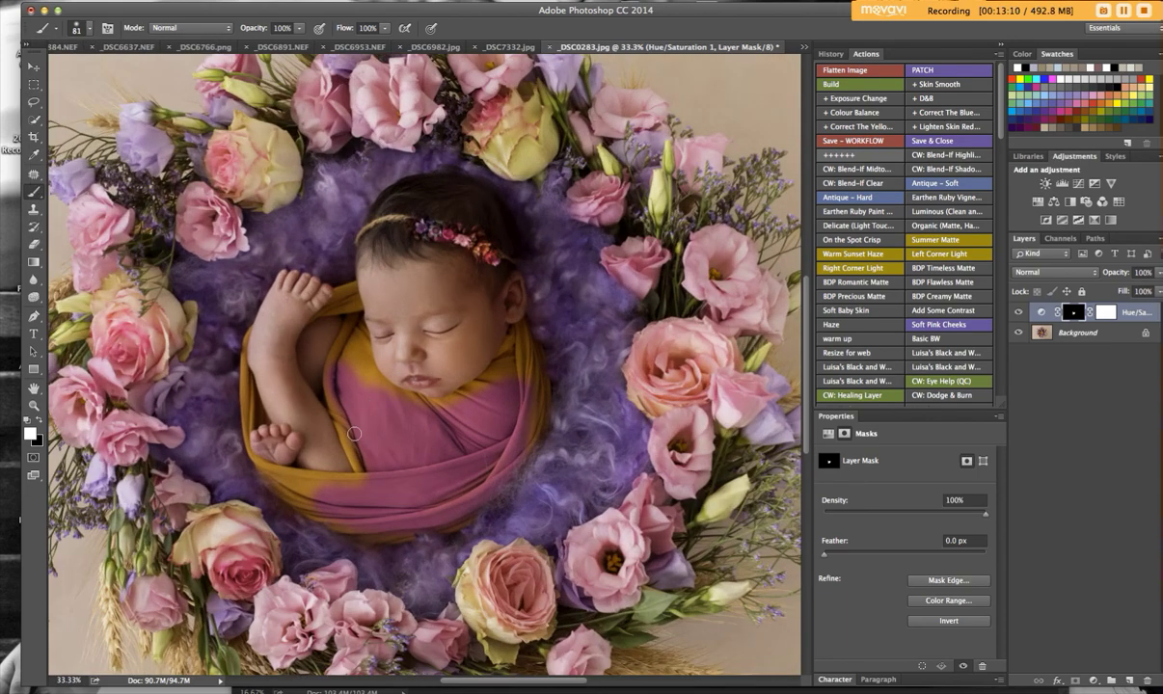
{"action": "mouse_move", "coordinate": [298, 488]}
{"action": "left_mouse_down"}
{"action": "mouse_move", "coordinate": [280, 481]}
{"action": "mouse_move", "coordinate": [360, 487]}
{"action": "mouse_move", "coordinate": [301, 495]}
{"action": "mouse_move", "coordinate": [298, 482]}
{"action": "mouse_move", "coordinate": [360, 529]}
{"action": "left_mouse_up"}
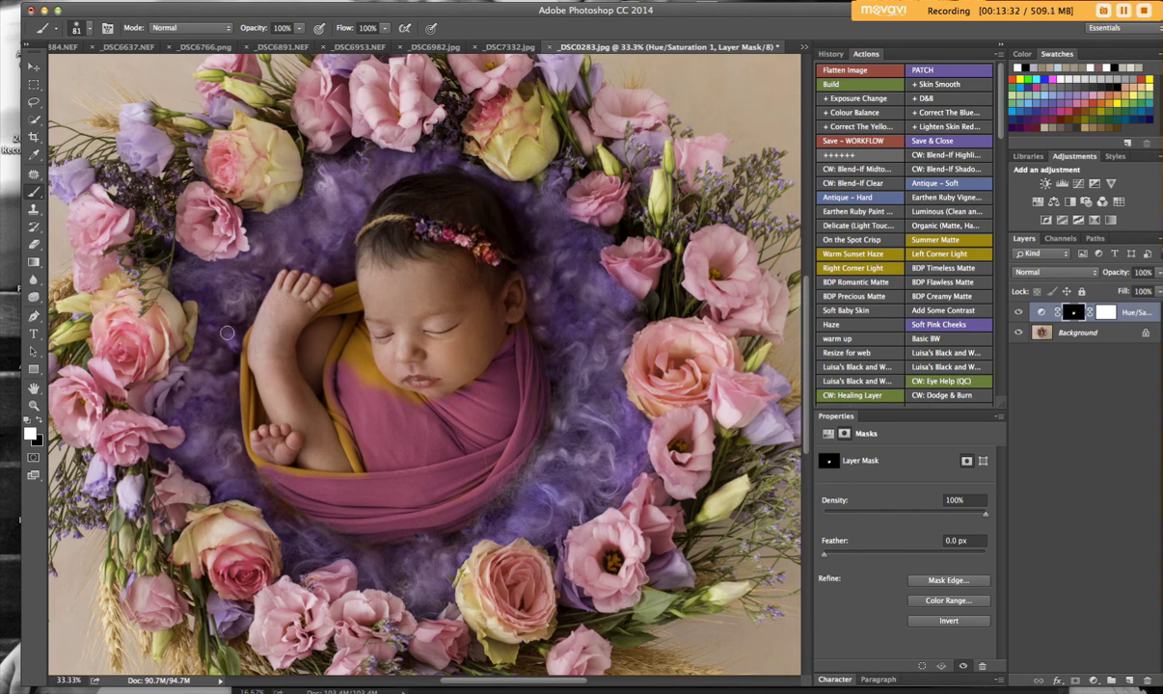
Step: Paint the mask white over the remaining yellow strips beside the arm, feet and chin with a 52 px brush
{"action": "left_click", "coordinate": [87, 28]}
{"action": "left_click_drag", "start_coordinate": [126, 69], "coordinate": [119, 70]}
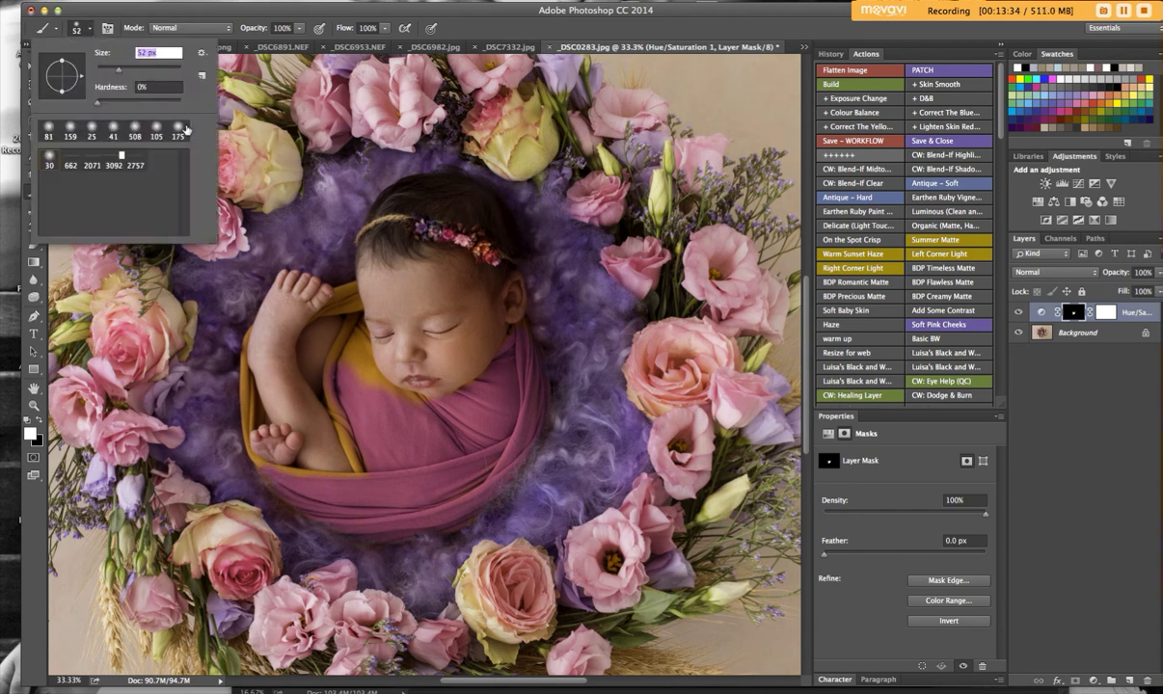
{"action": "key", "text": "Return"}
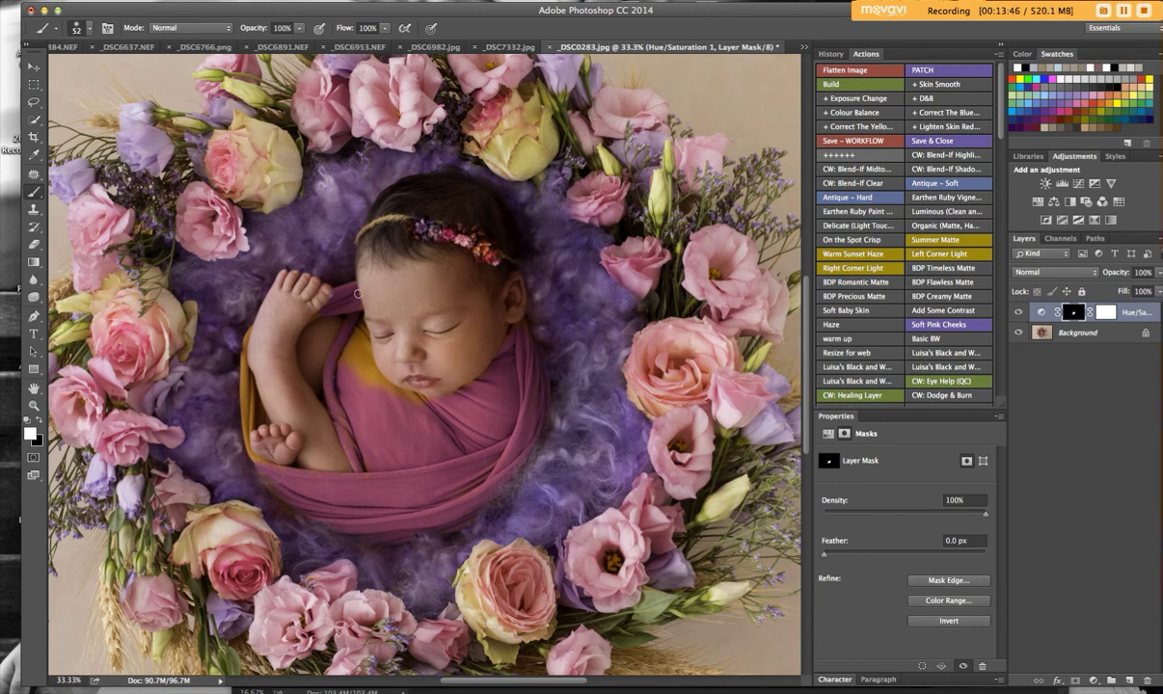
{"action": "mouse_move", "coordinate": [353, 371]}
{"action": "left_mouse_down"}
{"action": "mouse_move", "coordinate": [328, 314]}
{"action": "mouse_move", "coordinate": [341, 308]}
{"action": "mouse_move", "coordinate": [375, 369]}
{"action": "mouse_move", "coordinate": [345, 330]}
{"action": "mouse_move", "coordinate": [367, 362]}
{"action": "mouse_move", "coordinate": [429, 400]}
{"action": "left_mouse_up"}
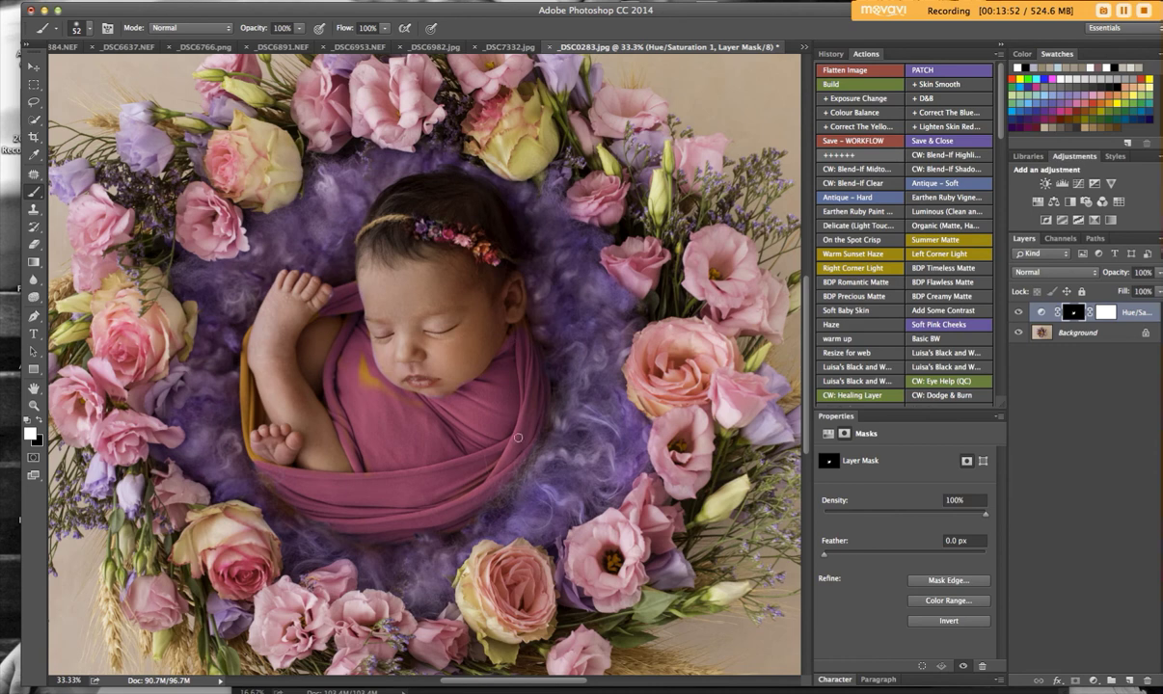
{"action": "mouse_move", "coordinate": [396, 425]}
{"action": "left_mouse_down"}
{"action": "mouse_move", "coordinate": [347, 370]}
{"action": "mouse_move", "coordinate": [370, 381]}
{"action": "left_mouse_up"}
{"action": "mouse_move", "coordinate": [248, 334]}
{"action": "left_mouse_down"}
{"action": "mouse_move", "coordinate": [242, 423]}
{"action": "mouse_move", "coordinate": [267, 466]}
{"action": "mouse_move", "coordinate": [248, 437]}
{"action": "mouse_move", "coordinate": [243, 359]}
{"action": "left_mouse_up"}
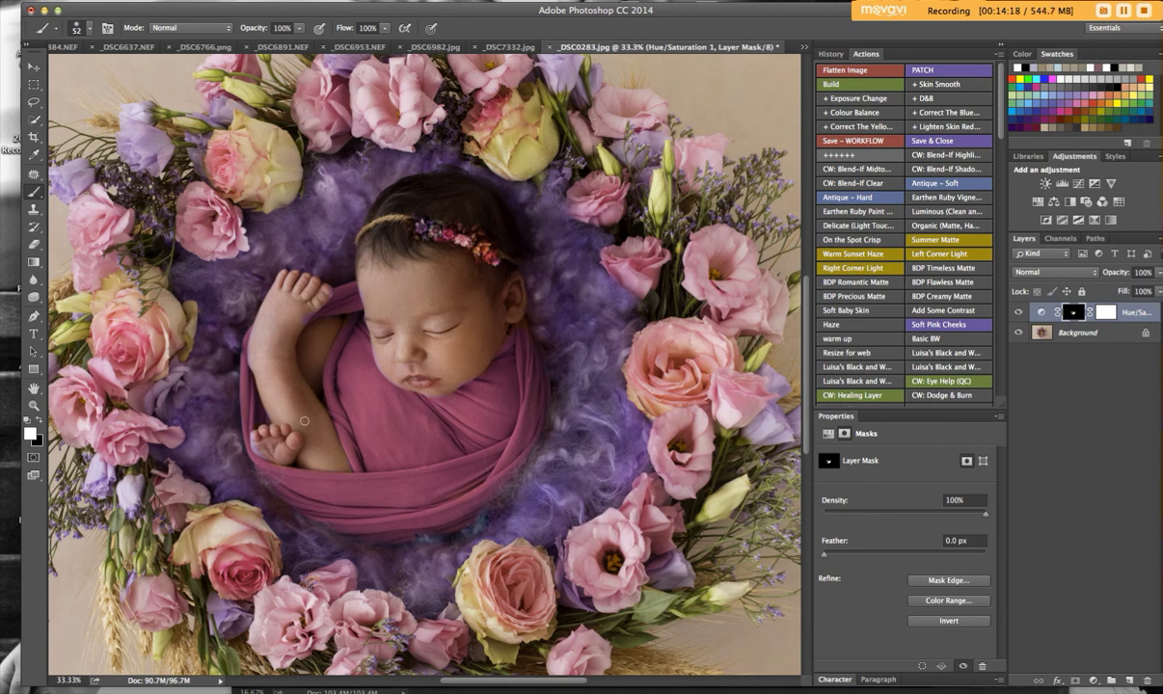
Step: Clean up the mask along the wrap's edges, alternating black and white, and lower the Hue/Saturation layer's saturation further
{"action": "left_click", "coordinate": [40, 425]}
{"action": "left_click", "coordinate": [39, 421]}
{"action": "left_click", "coordinate": [38, 420]}
{"action": "left_click", "coordinate": [40, 420]}
{"action": "key", "text": "super+minus"}
{"action": "key", "text": "super+minus"}
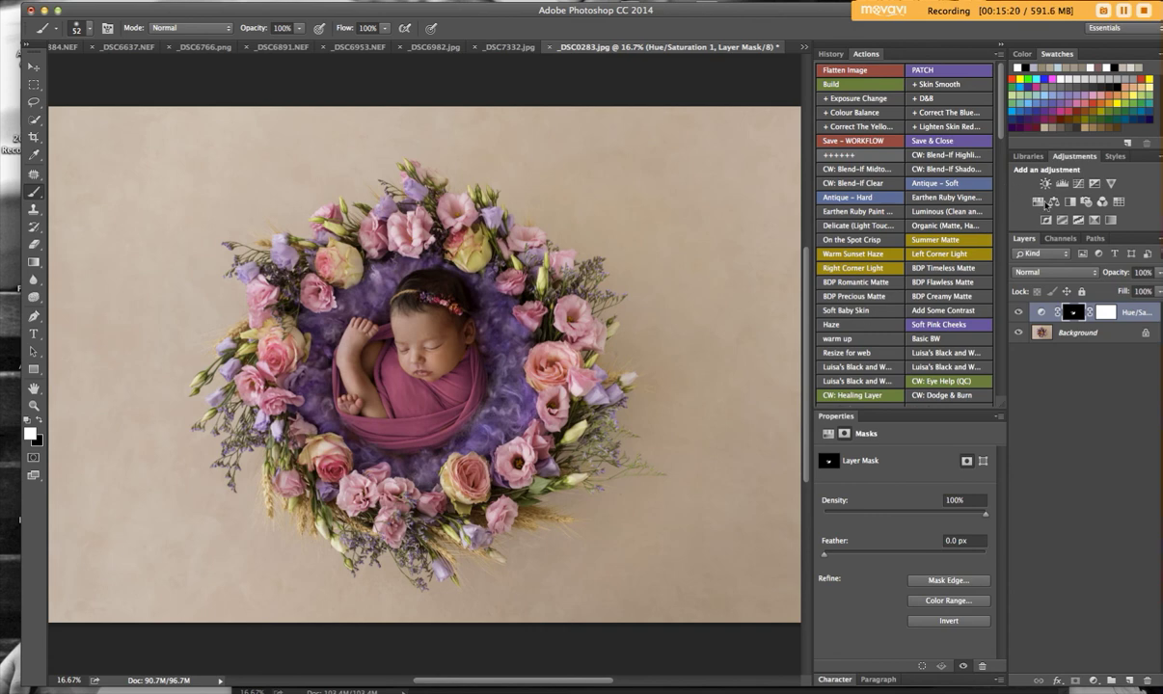
{"action": "left_click", "coordinate": [1037, 313]}
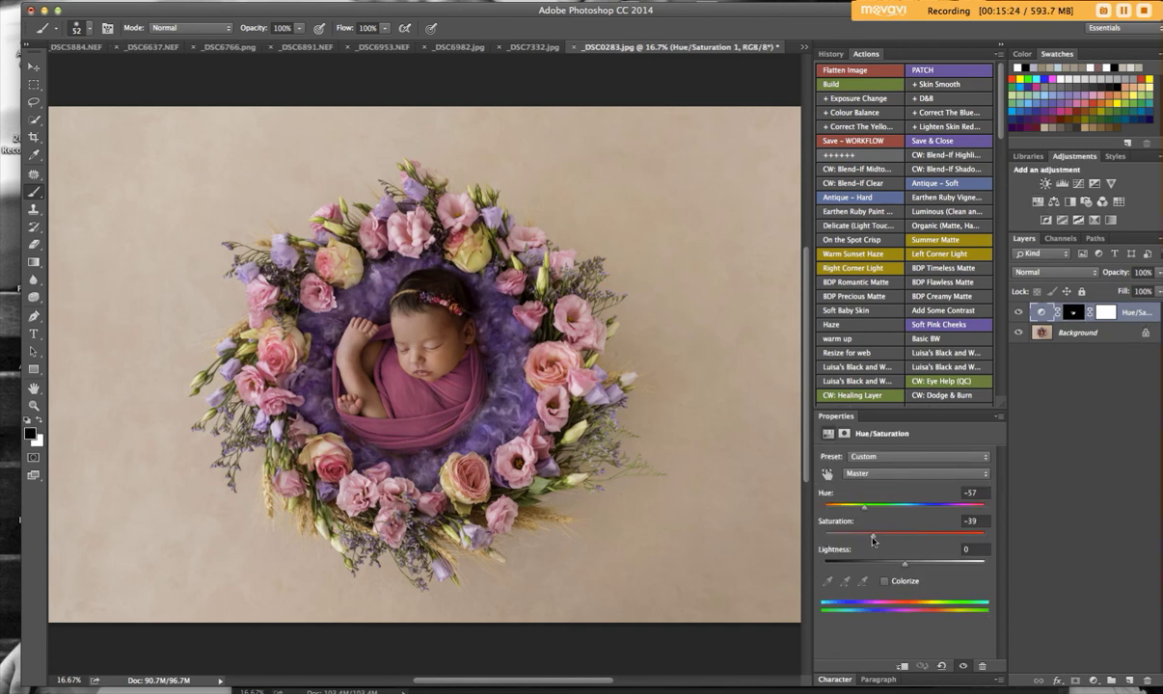
{"action": "left_click_drag", "start_coordinate": [870, 537], "coordinate": [870, 537]}
Step: Add a Color Balance layer shifting the tones towards pink, with shadows at Blue +14 and highlights at Red +22, Magenta -15, Blue +24
{"action": "left_click", "coordinate": [1053, 202]}
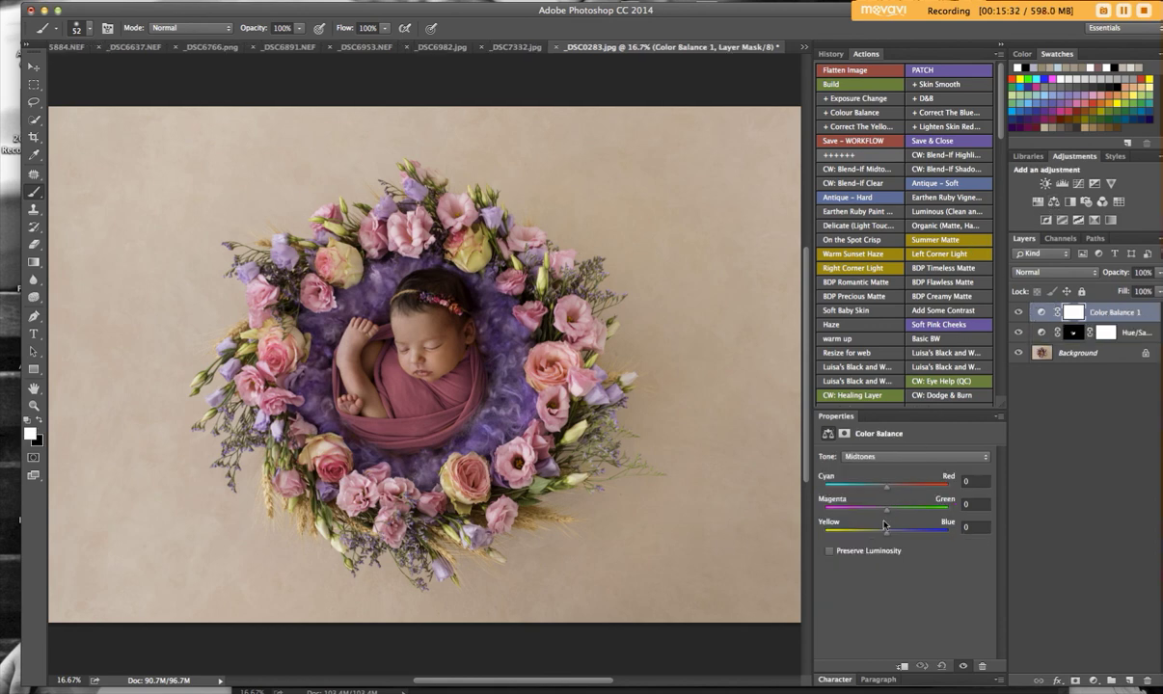
{"action": "left_click_drag", "start_coordinate": [887, 486], "coordinate": [878, 510]}
{"action": "left_click", "coordinate": [889, 458]}
{"action": "left_click", "coordinate": [868, 431]}
{"action": "left_click_drag", "start_coordinate": [894, 532], "coordinate": [896, 531]}
{"action": "left_click", "coordinate": [900, 457]}
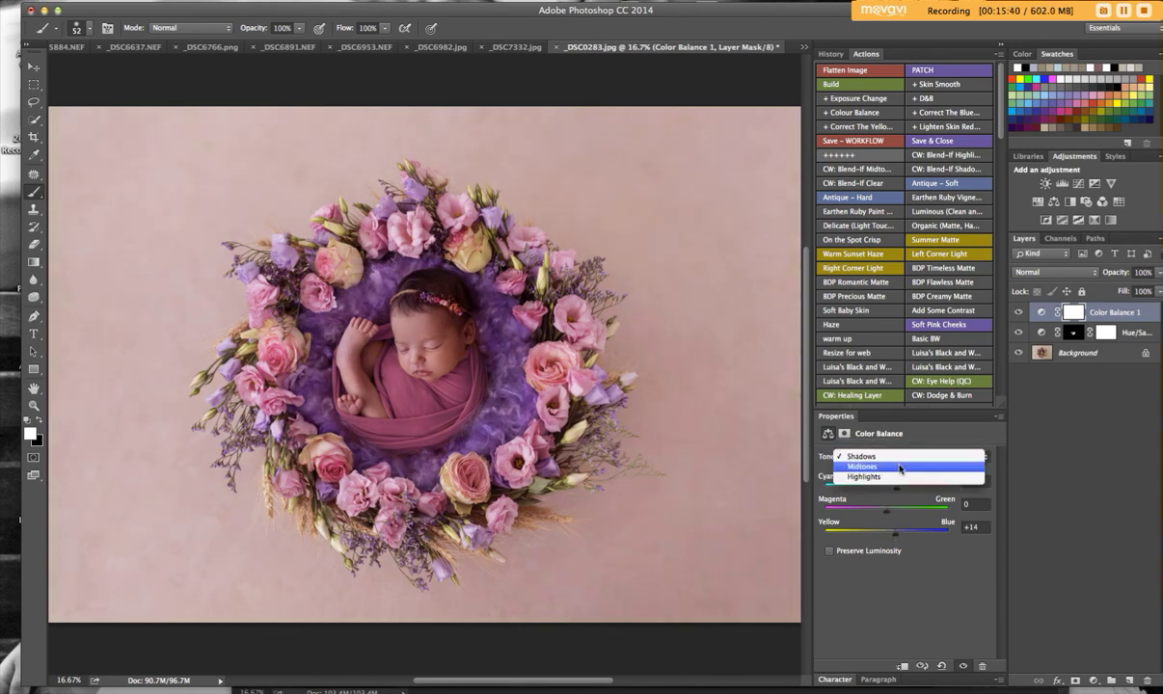
{"action": "left_click", "coordinate": [901, 476]}
{"action": "left_click_drag", "start_coordinate": [892, 490], "coordinate": [877, 509]}
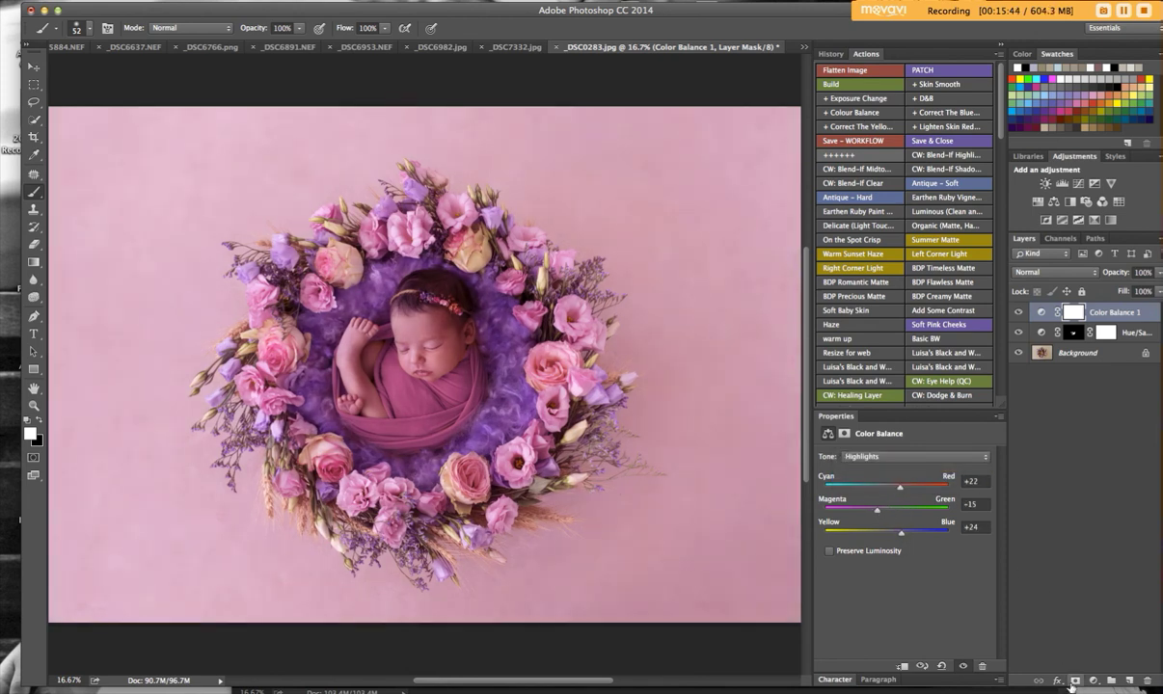
Step: Give the Color Balance layer a second mask and invert its first mask to black
{"action": "left_click", "coordinate": [1073, 681]}
{"action": "left_click", "coordinate": [1103, 313]}
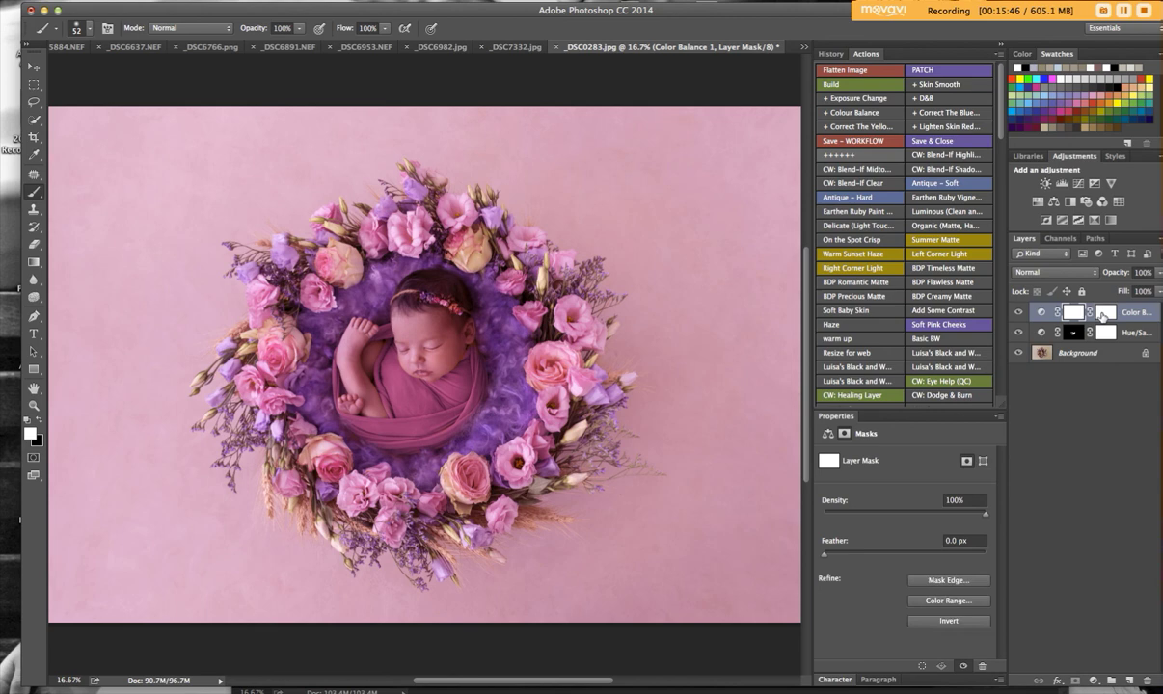
{"action": "key", "text": "super+i"}
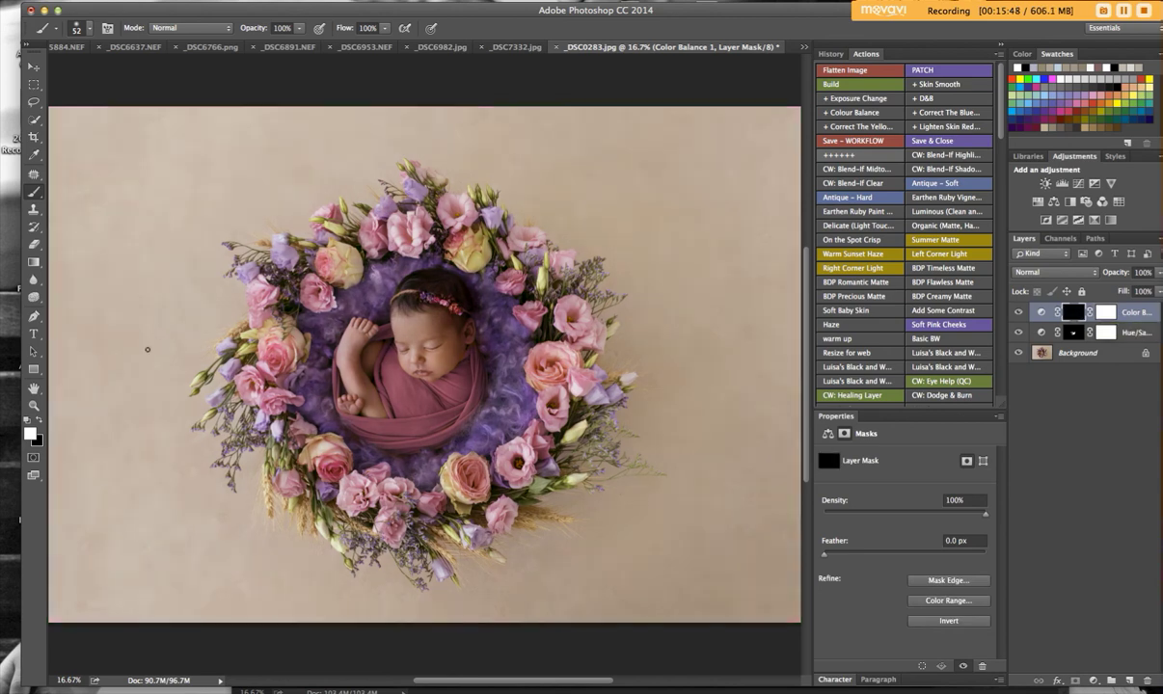
Step: Paint the Color Balance mask white around the newborn and wrap at 8% opacity, with a 52 px and a 150 px brush
{"action": "left_click", "coordinate": [90, 27]}
{"action": "mouse_move", "coordinate": [125, 66]}
{"action": "left_mouse_down"}
{"action": "mouse_move", "coordinate": [107, 66]}
{"action": "mouse_move", "coordinate": [119, 65]}
{"action": "left_mouse_up"}
{"action": "left_click", "coordinate": [298, 29]}
{"action": "left_click_drag", "start_coordinate": [301, 41], "coordinate": [239, 41]}
{"action": "left_click", "coordinate": [90, 29]}
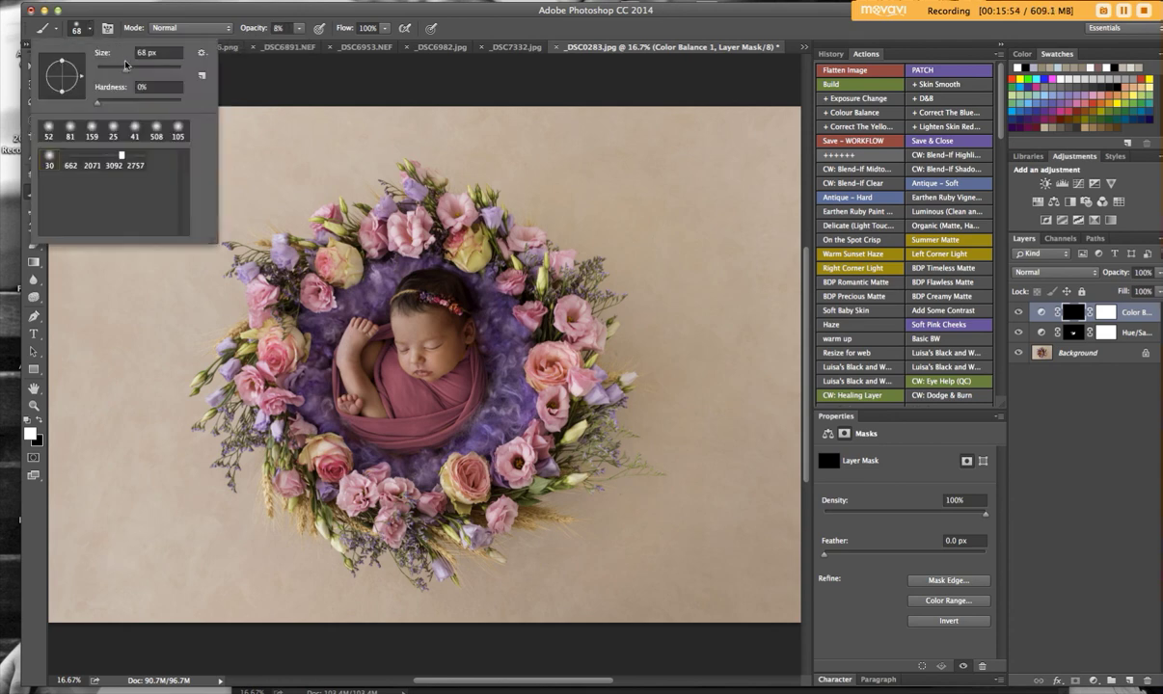
{"action": "left_click_drag", "start_coordinate": [120, 72], "coordinate": [114, 71]}
{"action": "left_click", "coordinate": [378, 323]}
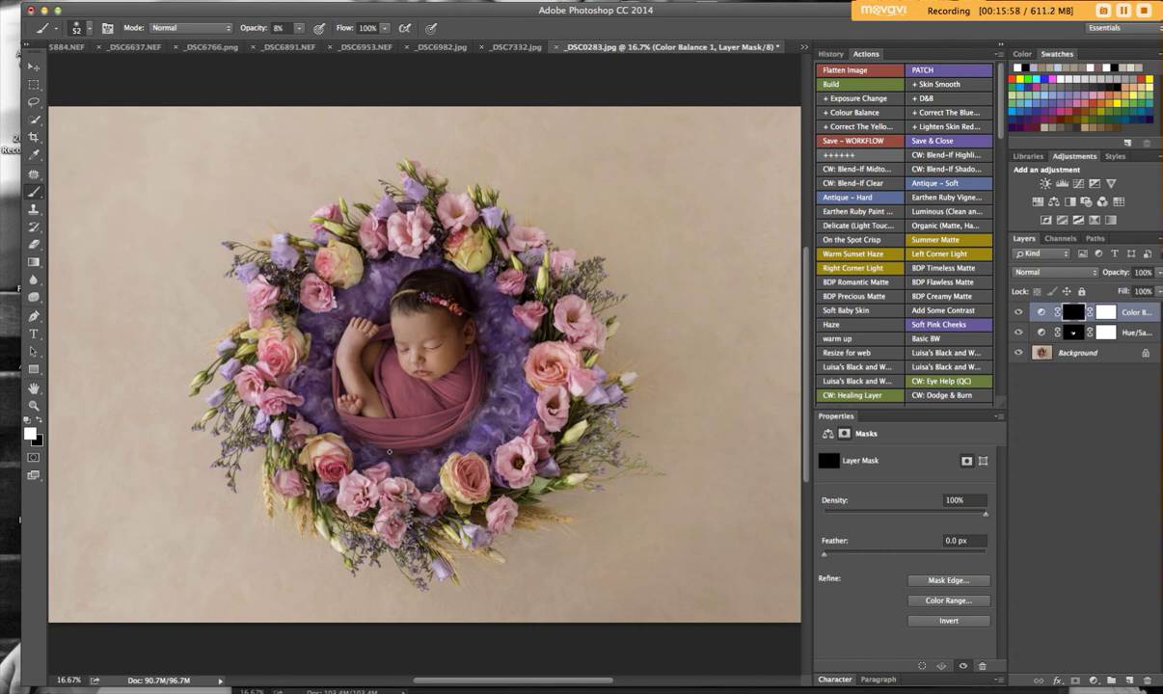
{"action": "left_click_drag", "start_coordinate": [340, 424], "coordinate": [395, 453]}
{"action": "left_click", "coordinate": [90, 29]}
{"action": "type", "text": "150"}
{"action": "key", "text": "Return"}
Step: Set the Color Balance layer's opacity to 72% and flatten the image
{"action": "left_click_drag", "start_coordinate": [1158, 272], "coordinate": [1145, 289]}
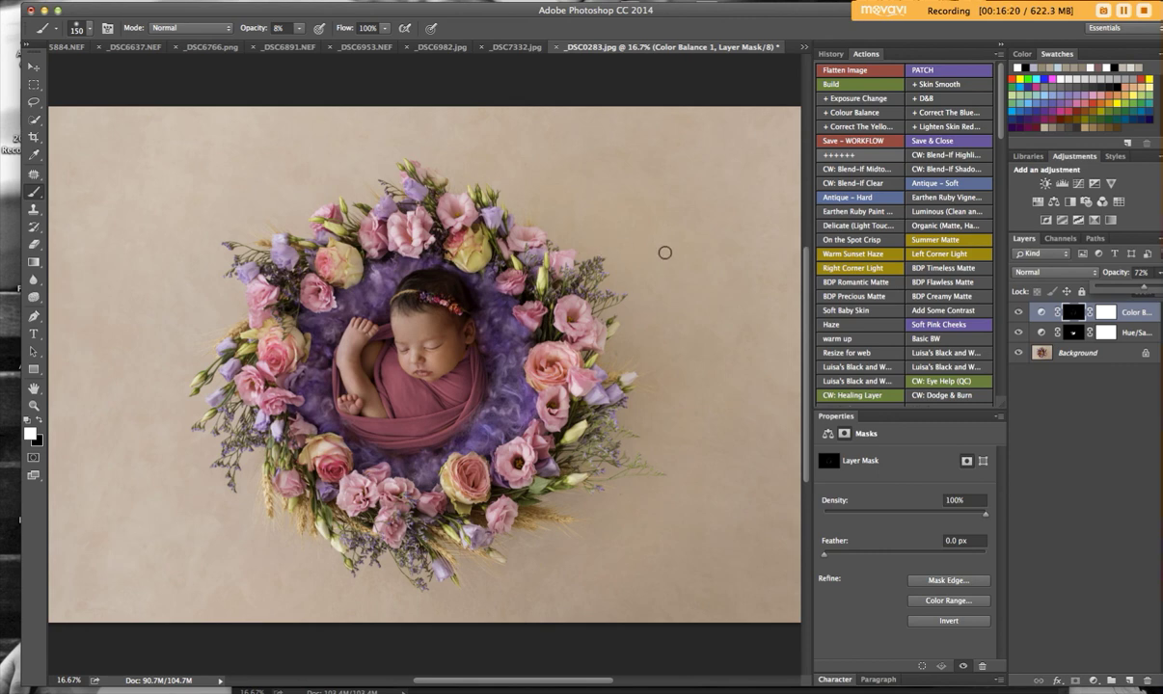
{"action": "left_click", "coordinate": [839, 71]}
{"action": "key", "text": "super+minus"}
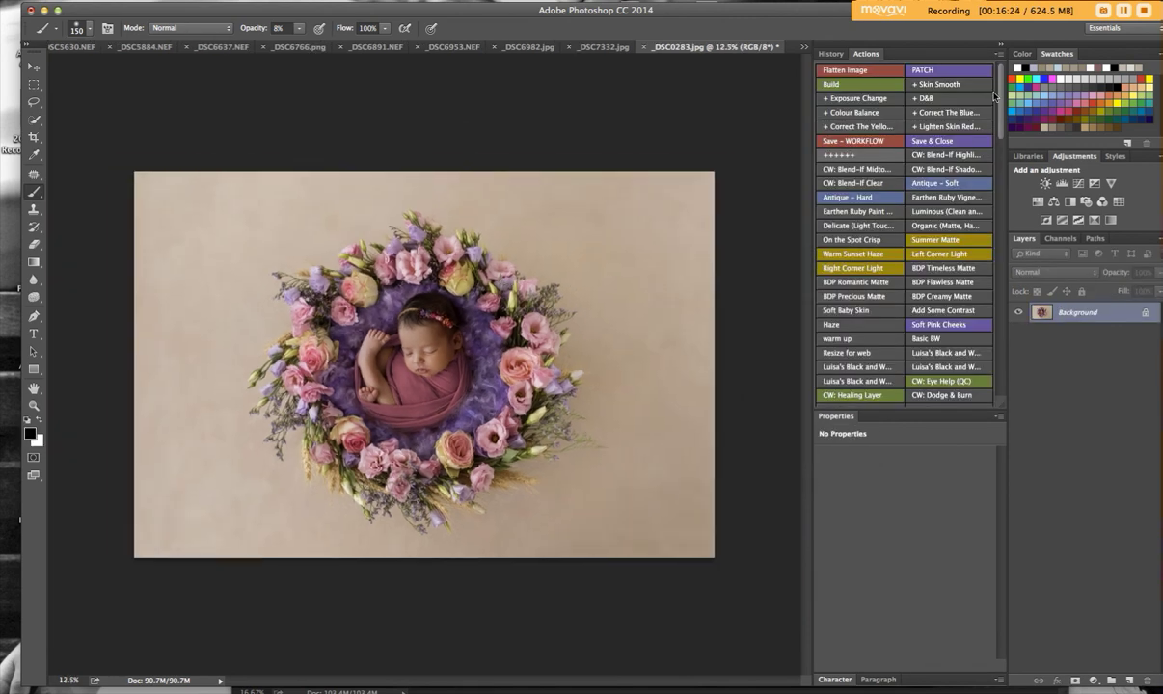